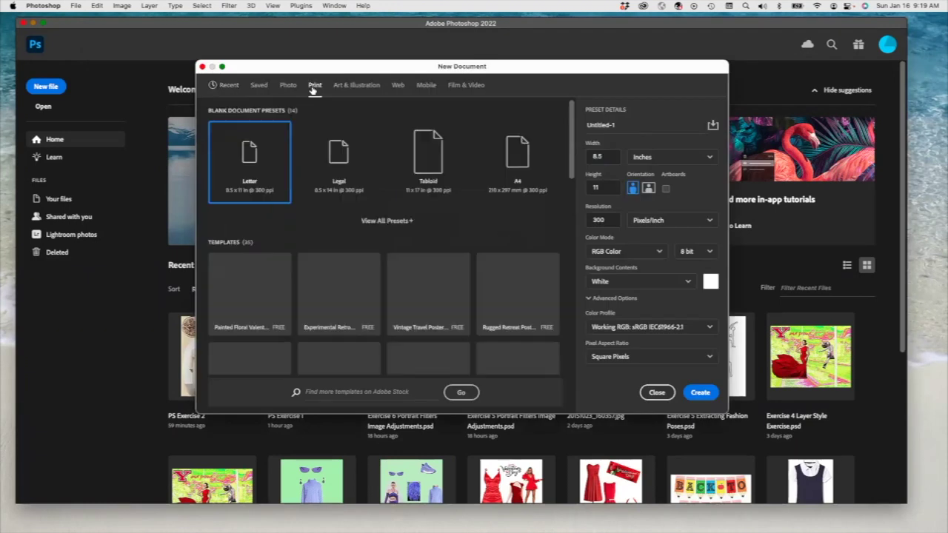
Step: Create the Letter document in landscape orientation: 11 × 8.5 in at 300 ppi
click(648, 189)
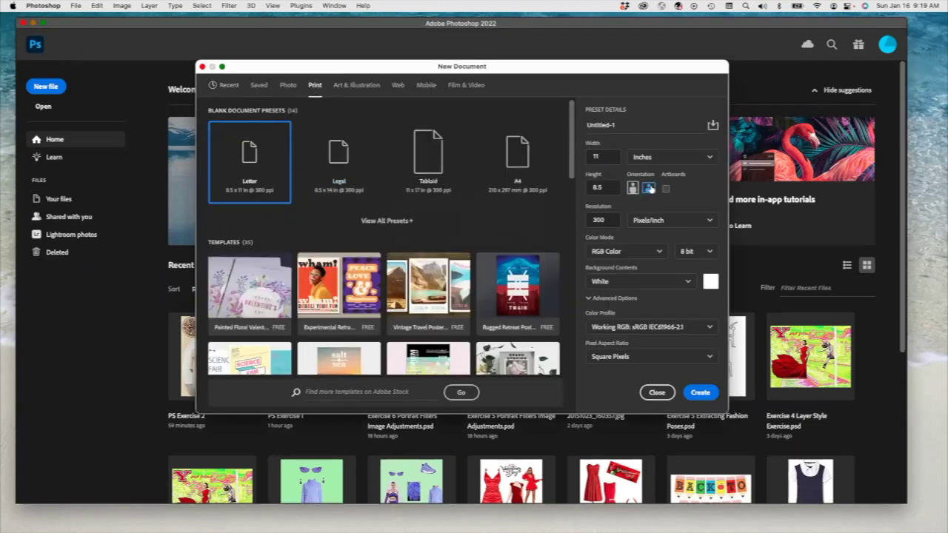
click(700, 394)
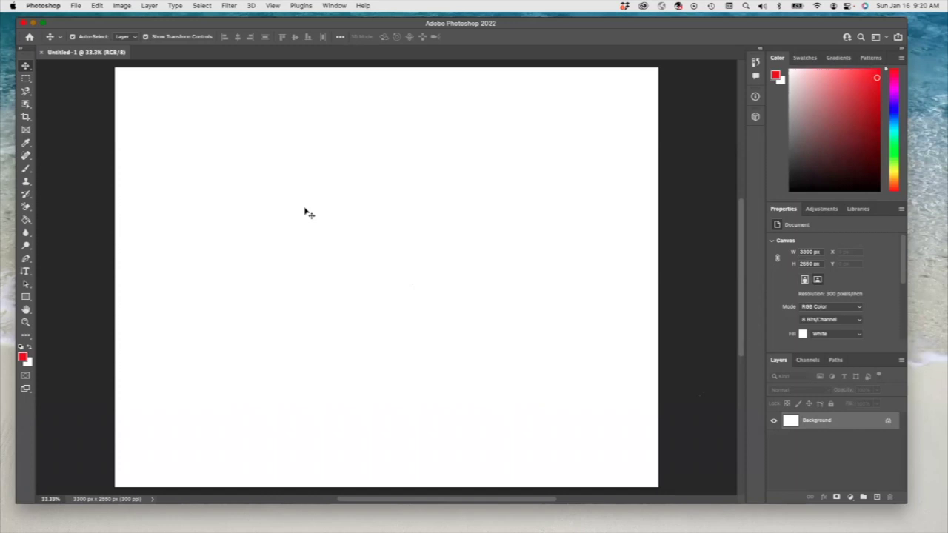
Step: Draw a red rectangle shape, about 2656 × 1889 px, covering most of the page
click(26, 298)
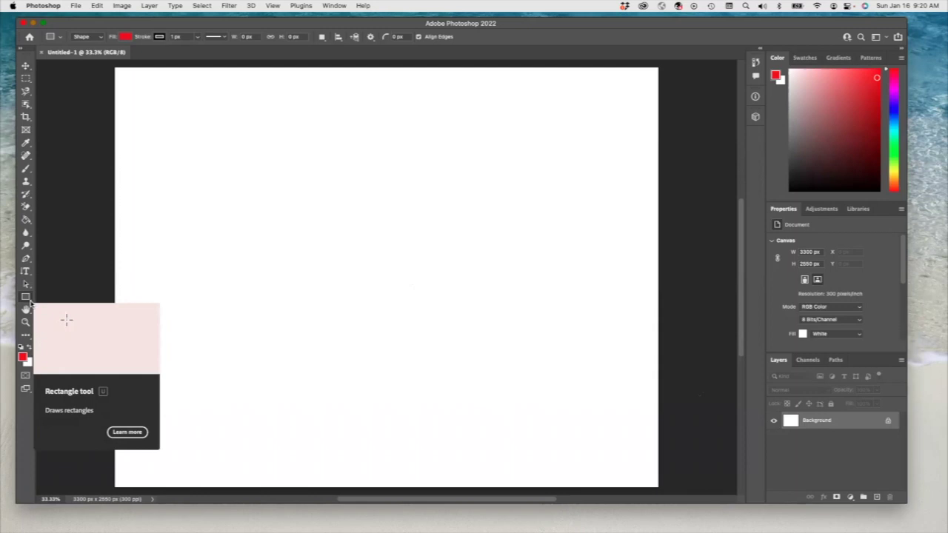
right_click(26, 300)
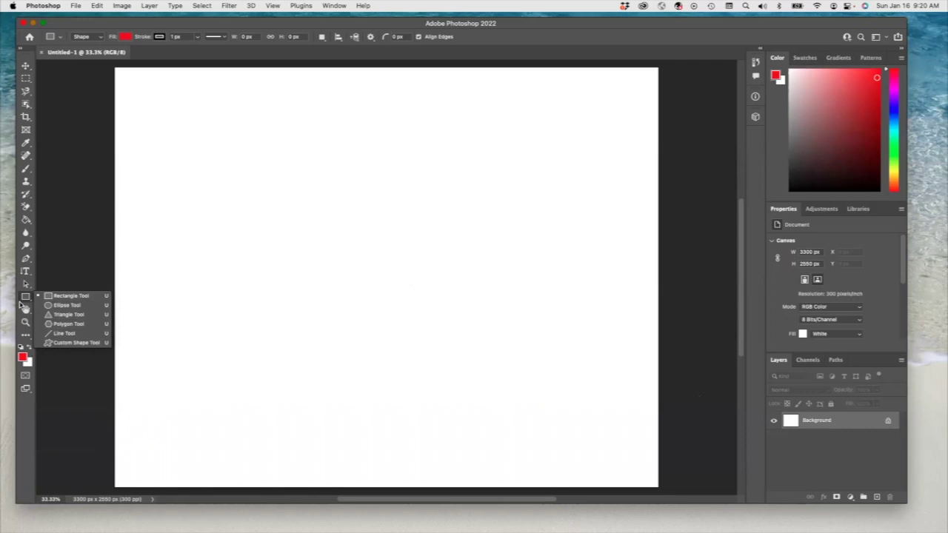
click(57, 297)
drag(146, 116, 583, 294)
scroll(463, 224, up, 5)
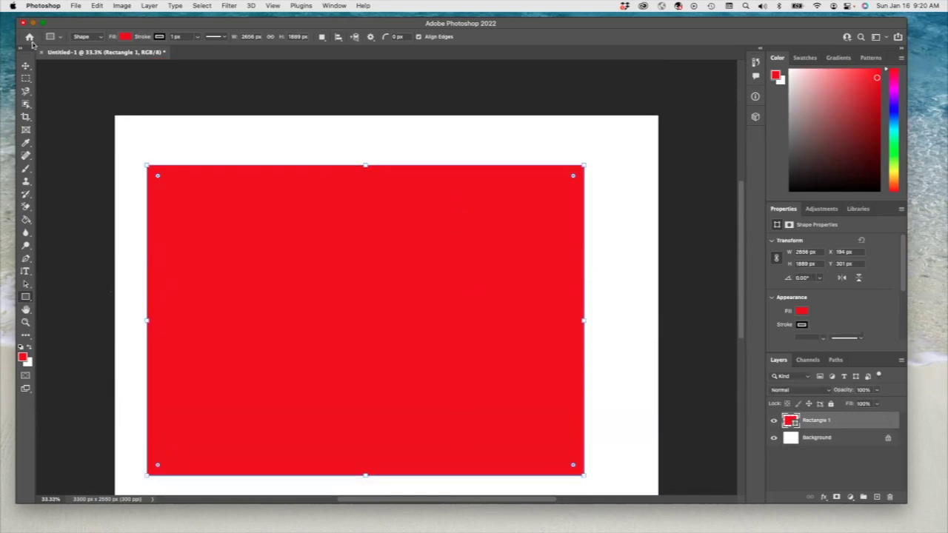
Step: Give Rectangle 1 a light green fill and 18.33 px black stroke, hiding transform controls
click(126, 37)
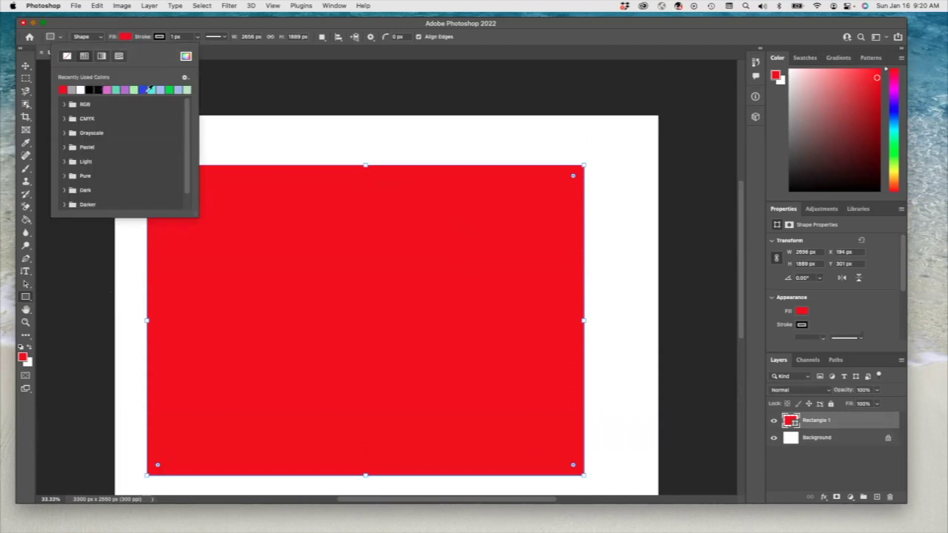
click(137, 88)
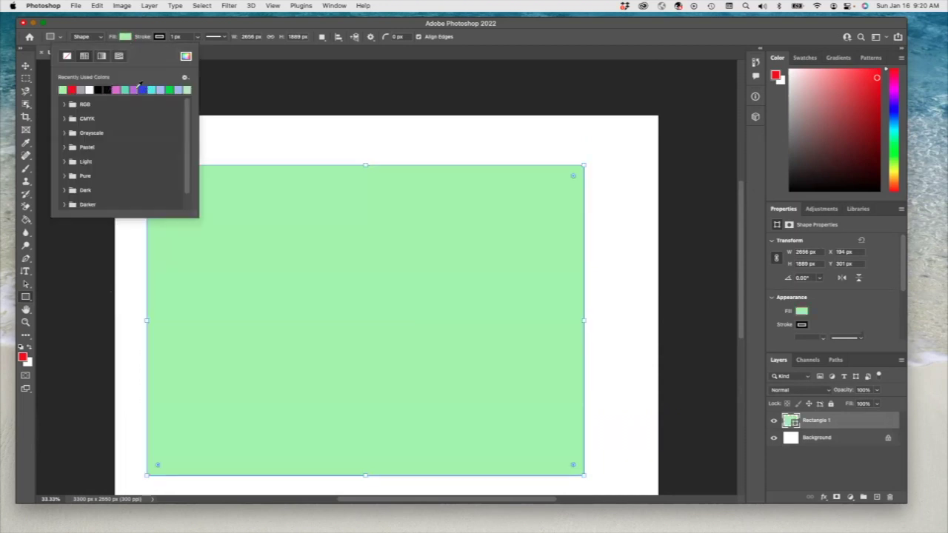
click(159, 36)
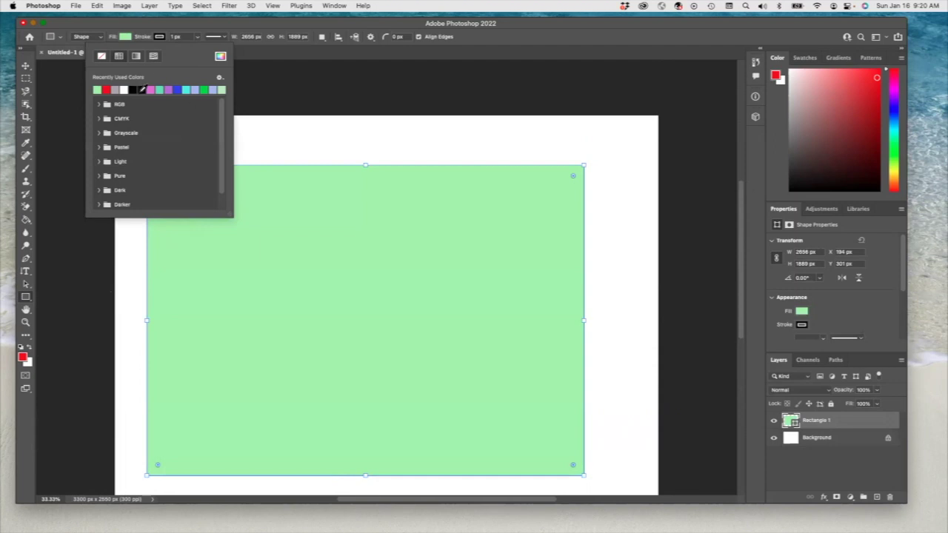
click(142, 90)
click(196, 37)
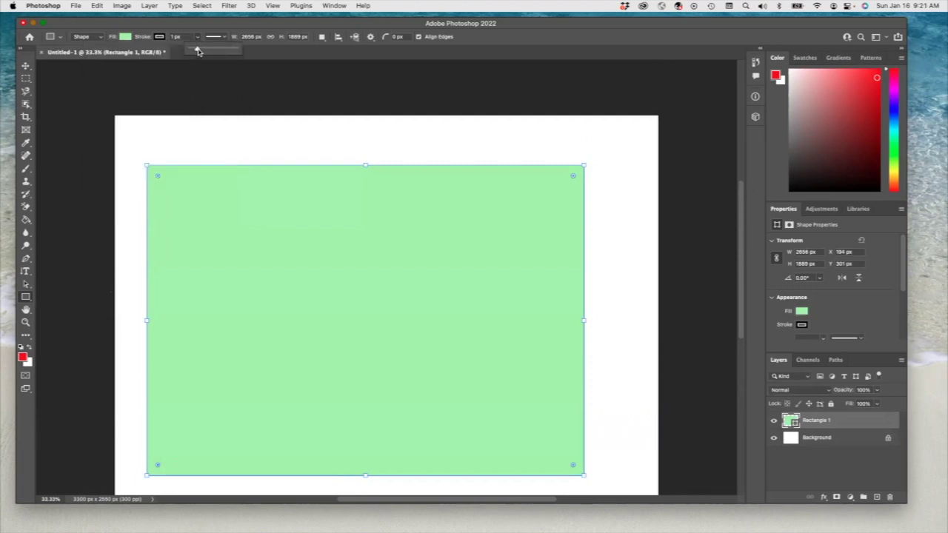
drag(197, 51, 199, 52)
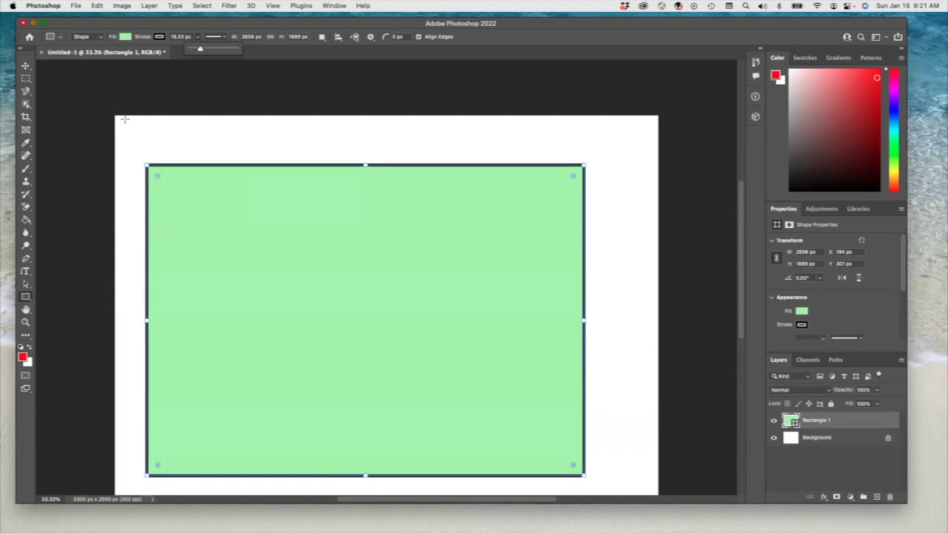
click(830, 422)
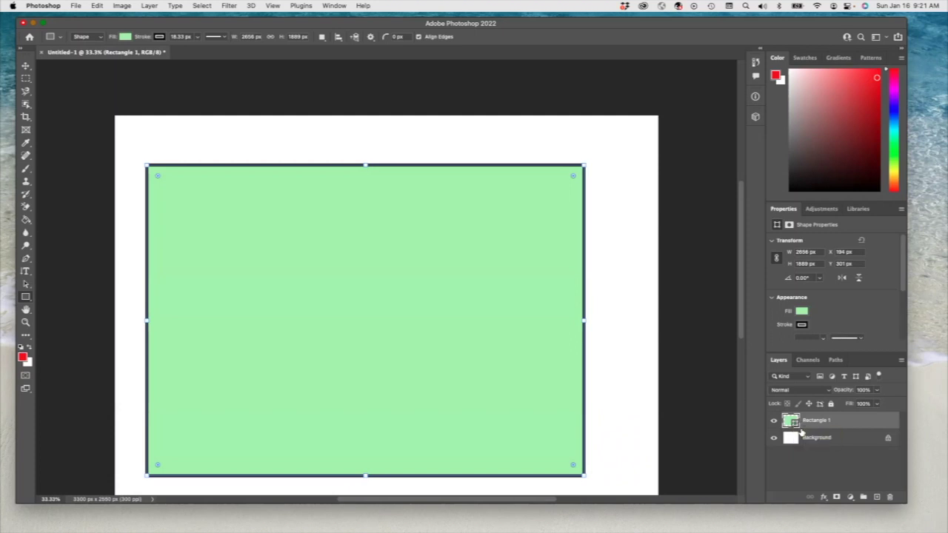
click(25, 67)
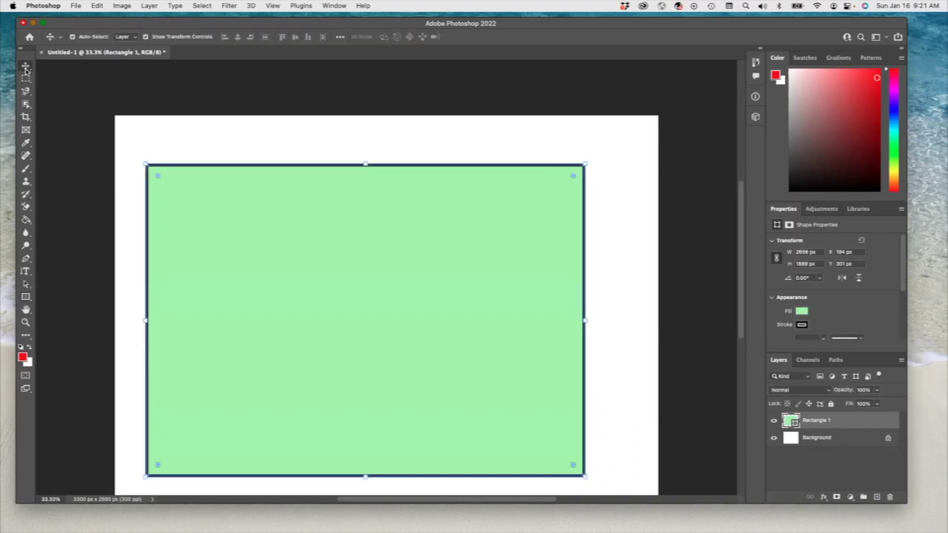
click(145, 37)
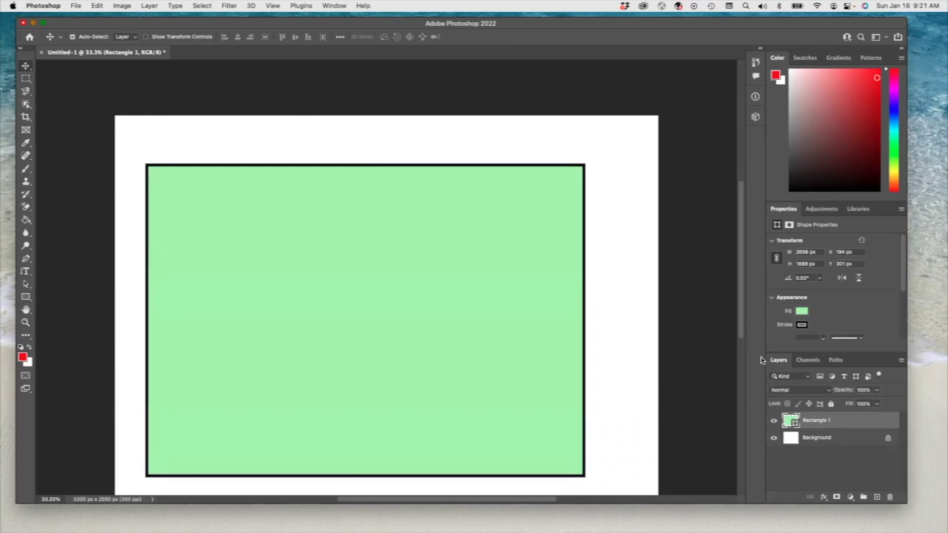
Step: On new Layer 1, paint a red Pixels-mode circle, about 1707 × 1653 px, near the top
click(875, 496)
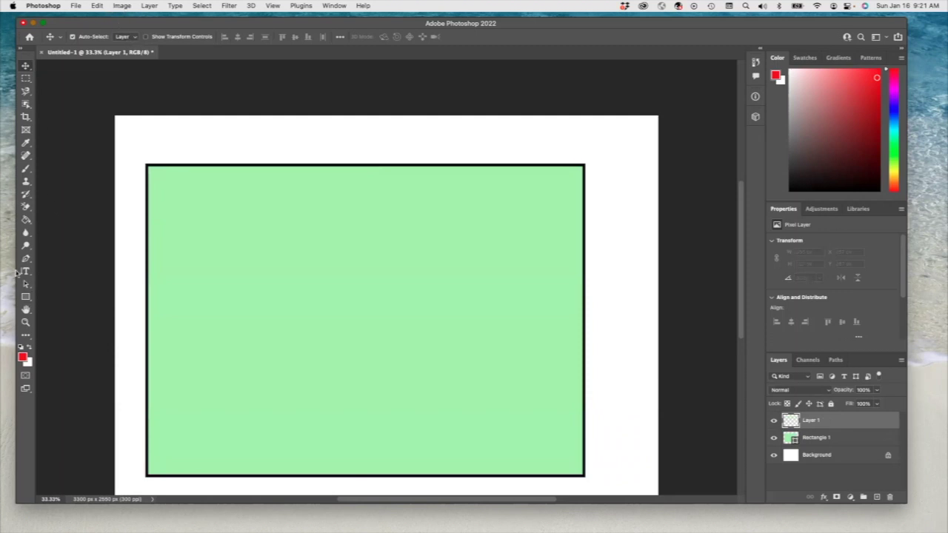
click(26, 297)
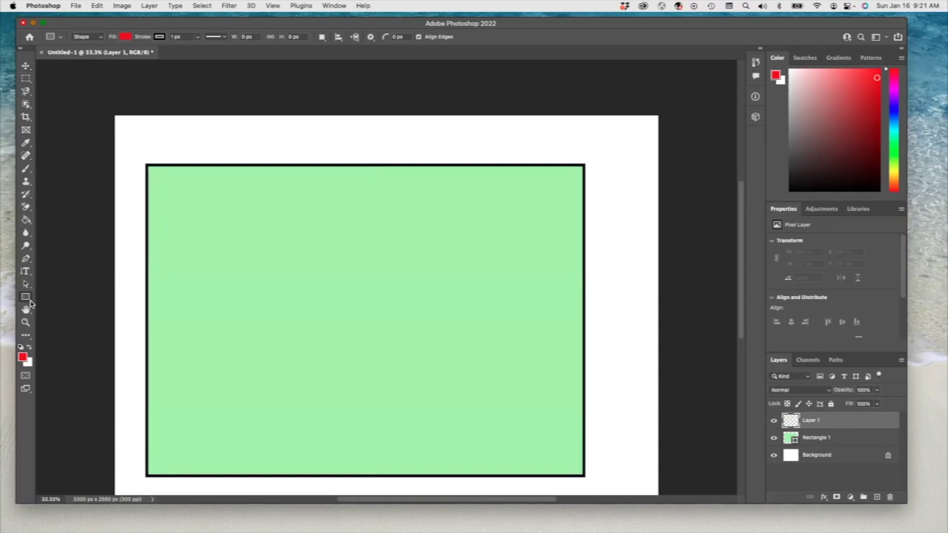
drag(25, 297, 65, 305)
click(101, 38)
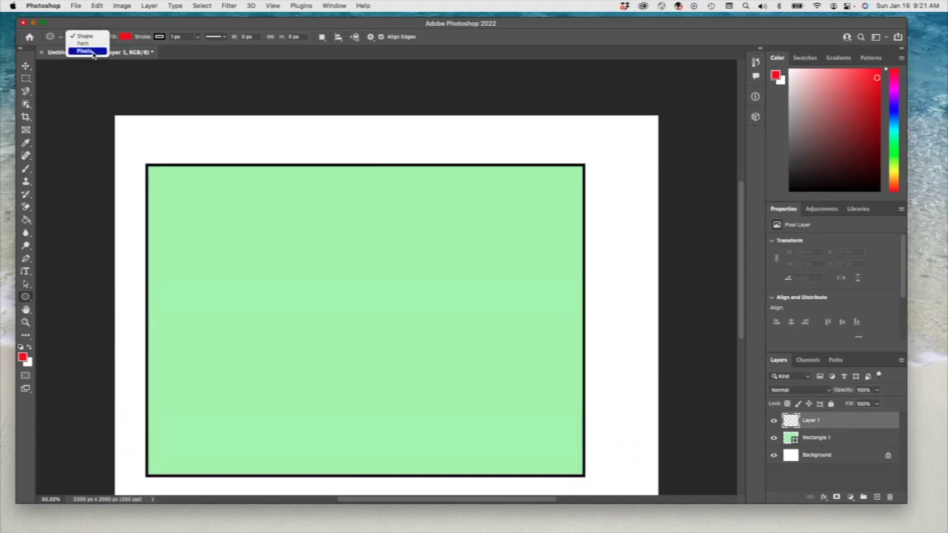
click(93, 54)
drag(251, 141, 533, 413)
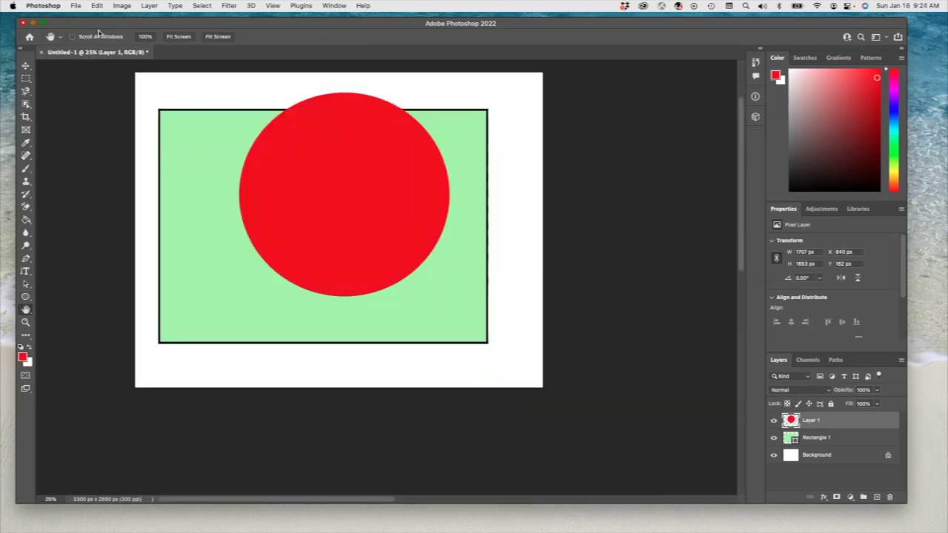
click(26, 297)
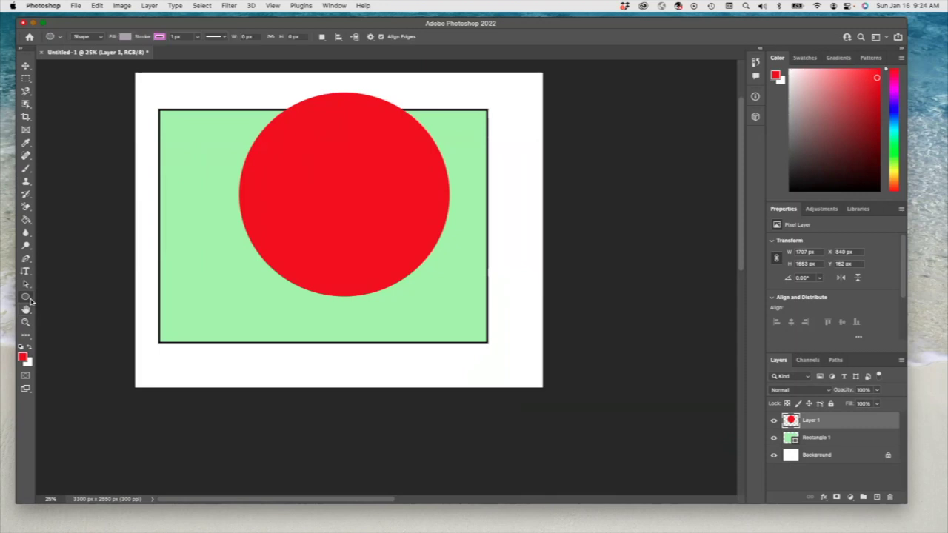
Step: Paint a red Pixels-mode bar extending left from the circle
right_click(26, 297)
click(61, 294)
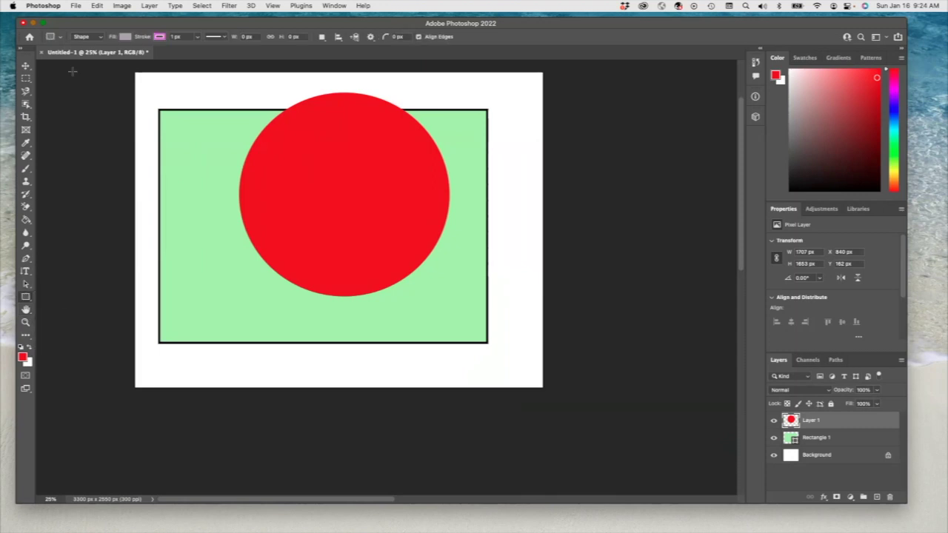
click(89, 36)
click(88, 54)
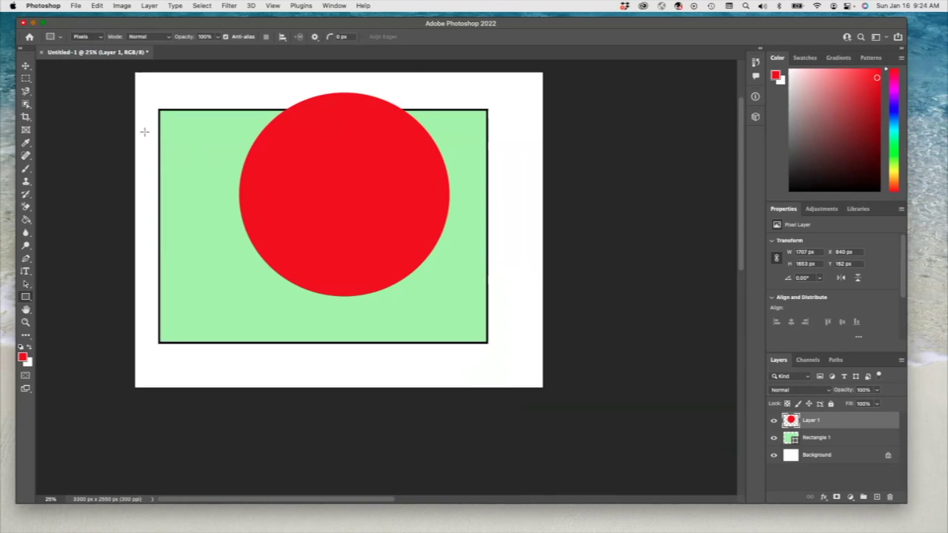
drag(141, 130, 264, 212)
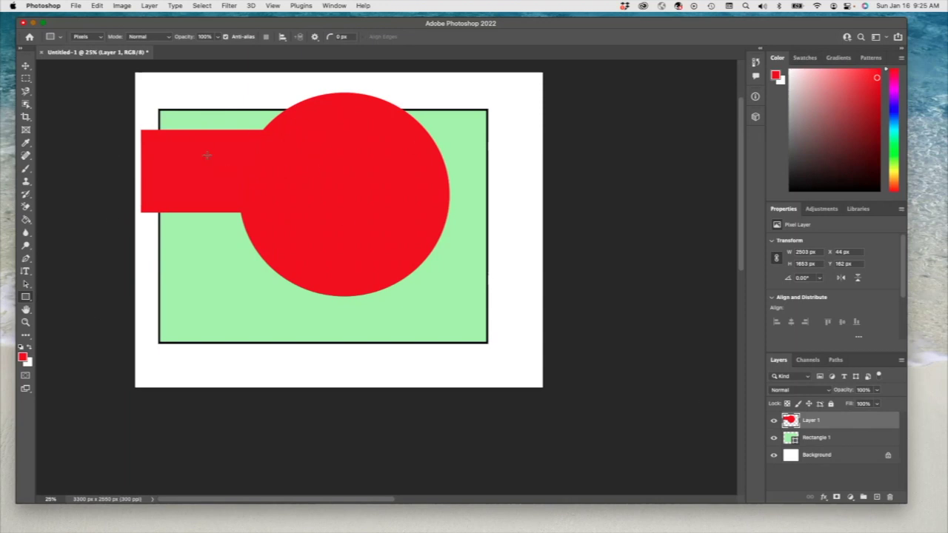
Step: Move the red circle and bar down inside the green rectangle
key(v)
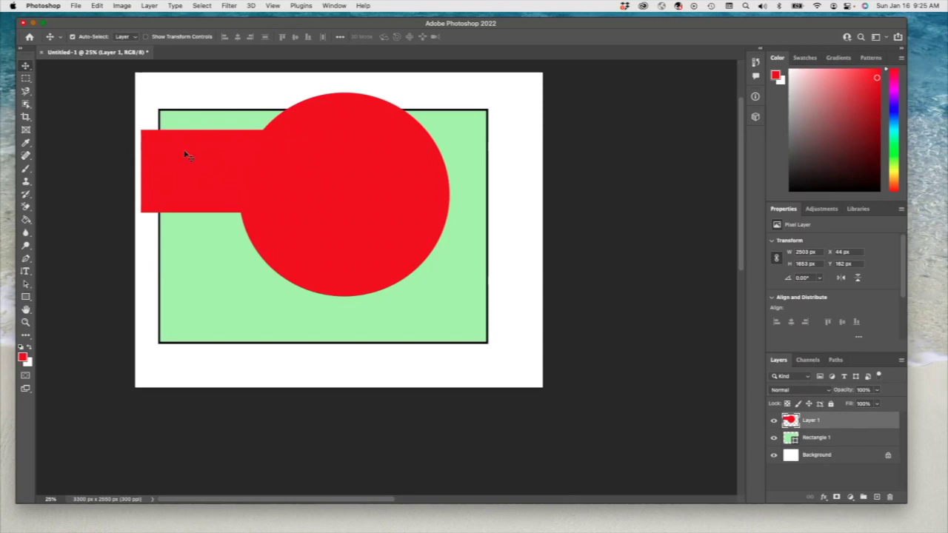
drag(186, 155, 238, 176)
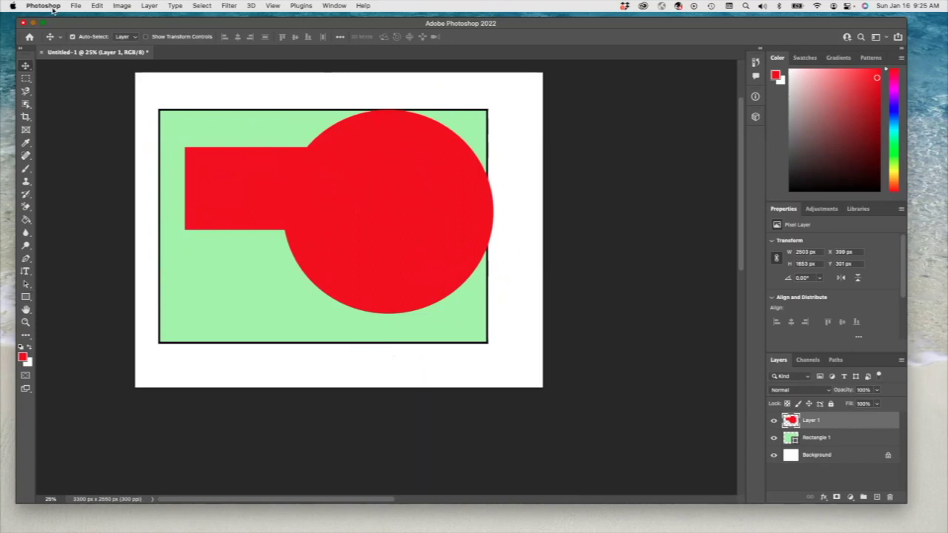
mouse_move(244, 191)
mouse_down()
mouse_move(237, 178)
mouse_move(237, 199)
mouse_up()
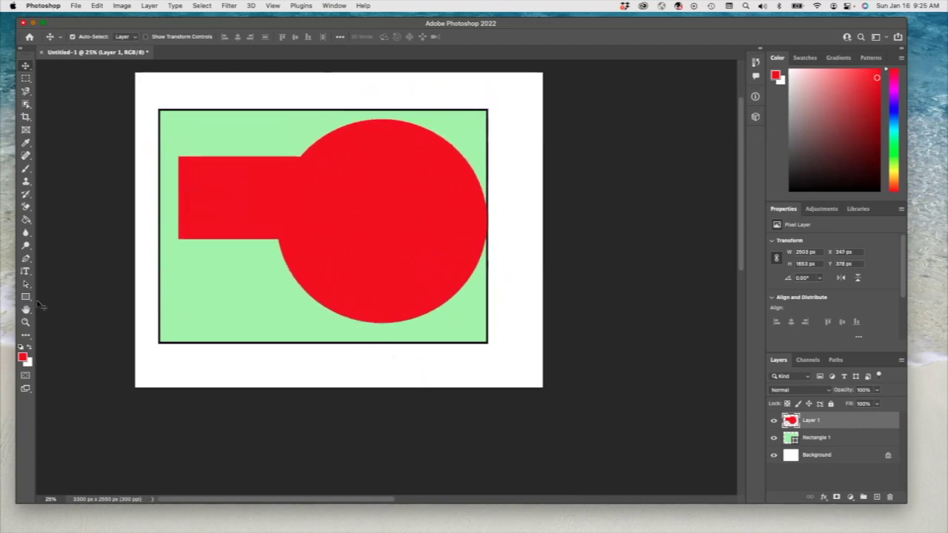
click(27, 298)
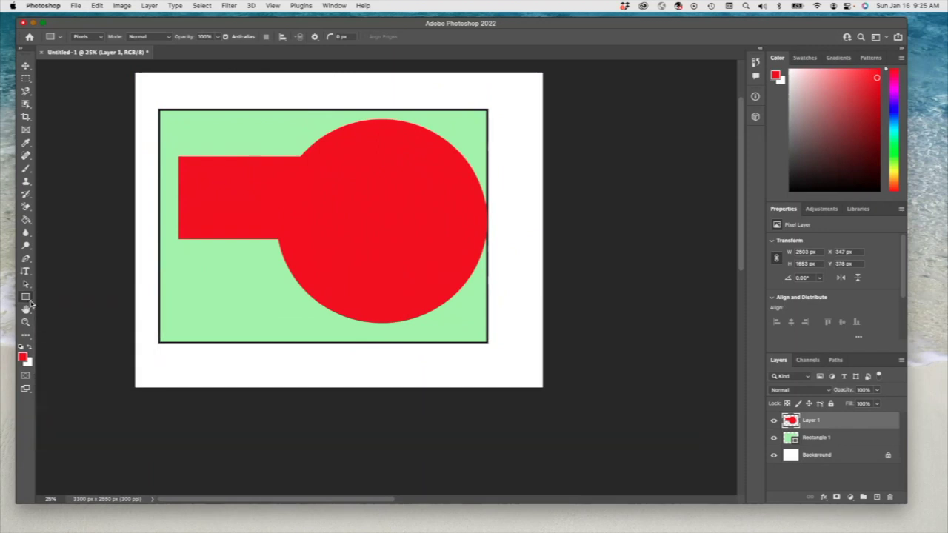
Step: Paint red triangles above and below the bar's left end, then nudge the shapes right
right_click(27, 298)
click(63, 317)
mouse_move(240, 126)
mouse_down()
mouse_move(215, 177)
mouse_move(206, 278)
mouse_move(179, 283)
mouse_up()
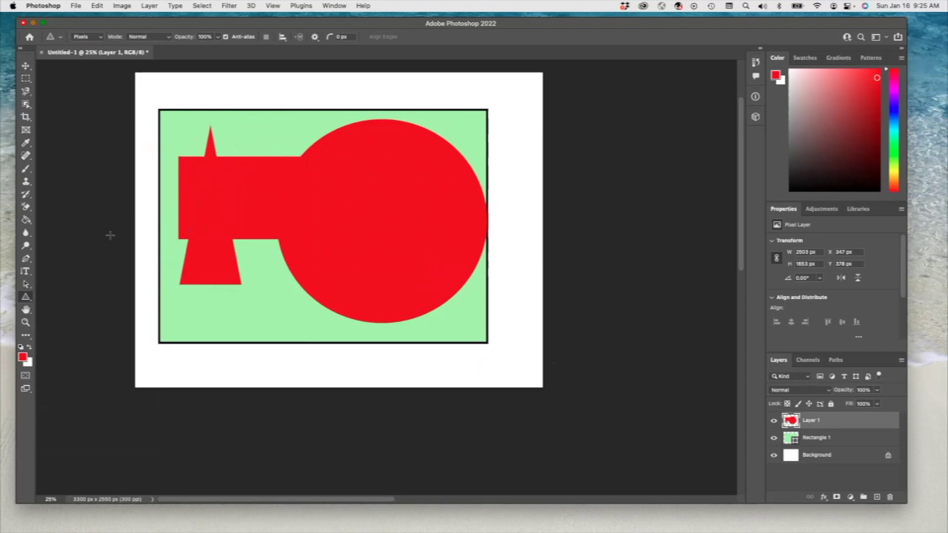
click(26, 66)
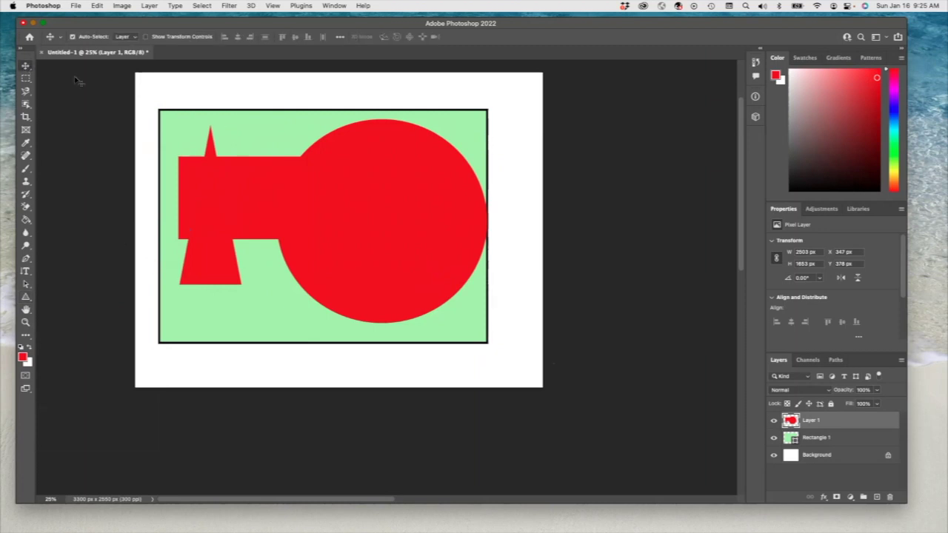
mouse_move(362, 213)
mouse_down()
mouse_move(391, 189)
mouse_move(347, 171)
mouse_move(406, 234)
mouse_move(363, 210)
mouse_move(390, 217)
mouse_move(350, 215)
mouse_move(393, 225)
mouse_move(375, 229)
mouse_move(368, 201)
mouse_move(383, 214)
mouse_move(365, 208)
mouse_move(375, 214)
mouse_up()
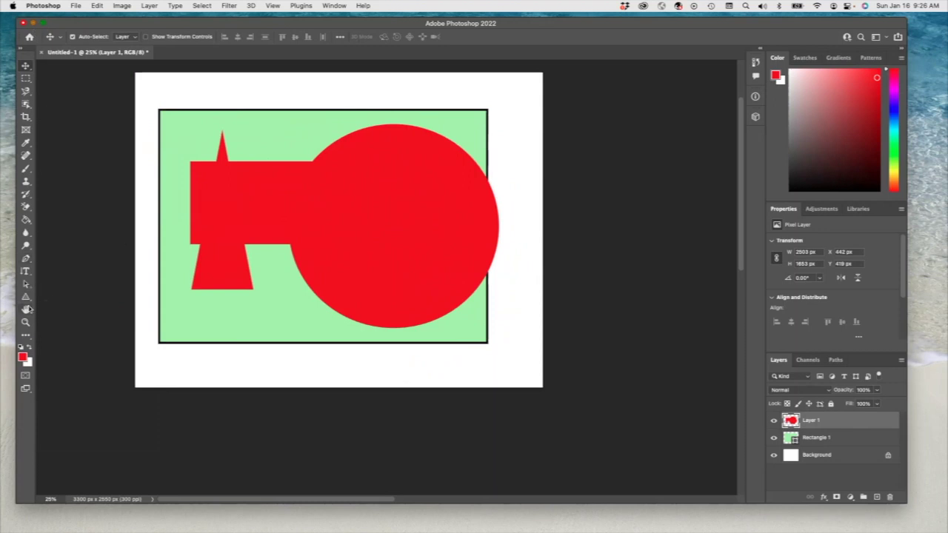
click(26, 296)
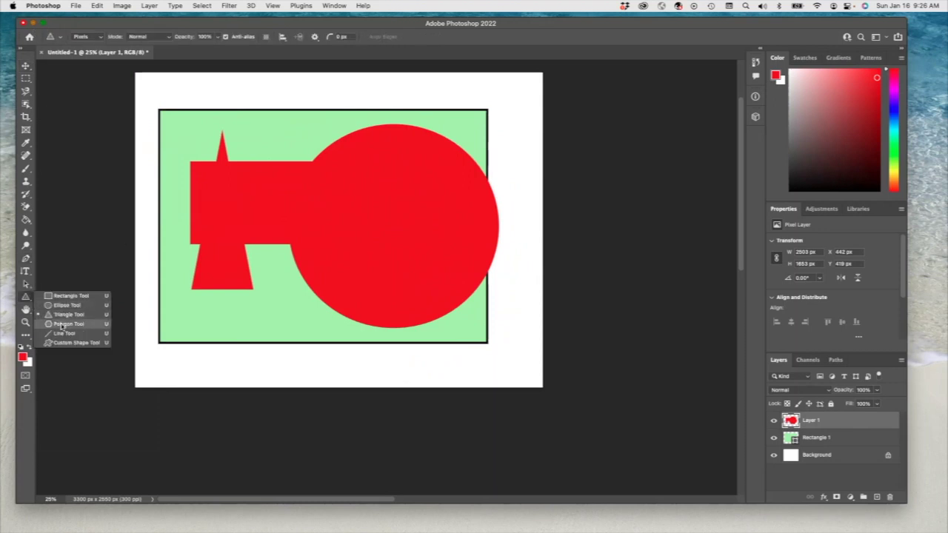
Step: Draw a red-filled pentagon shape layer, Polygon 1, over the left part of the scene
click(61, 324)
click(98, 37)
click(86, 21)
mouse_move(183, 122)
mouse_down()
mouse_move(373, 293)
mouse_move(188, 107)
mouse_move(412, 313)
mouse_move(399, 297)
mouse_up()
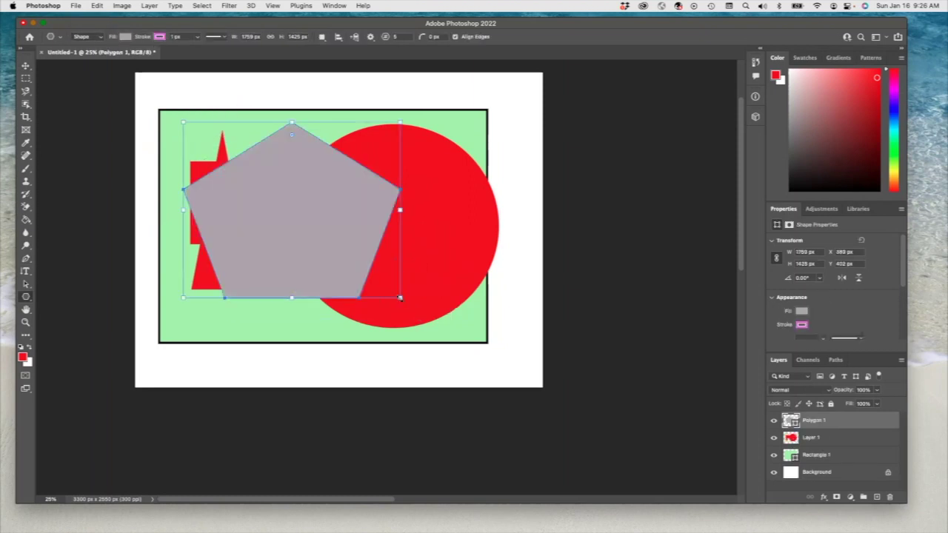
click(125, 37)
click(102, 90)
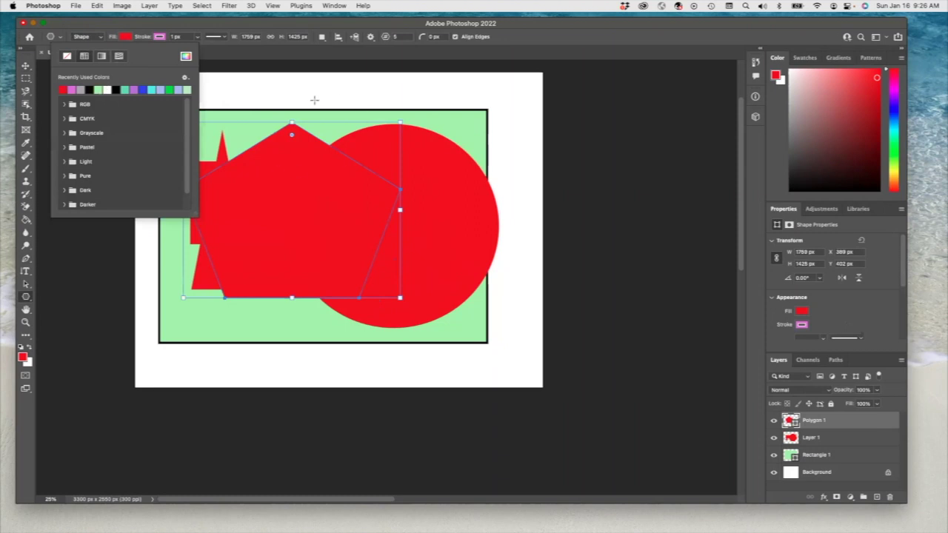
click(314, 99)
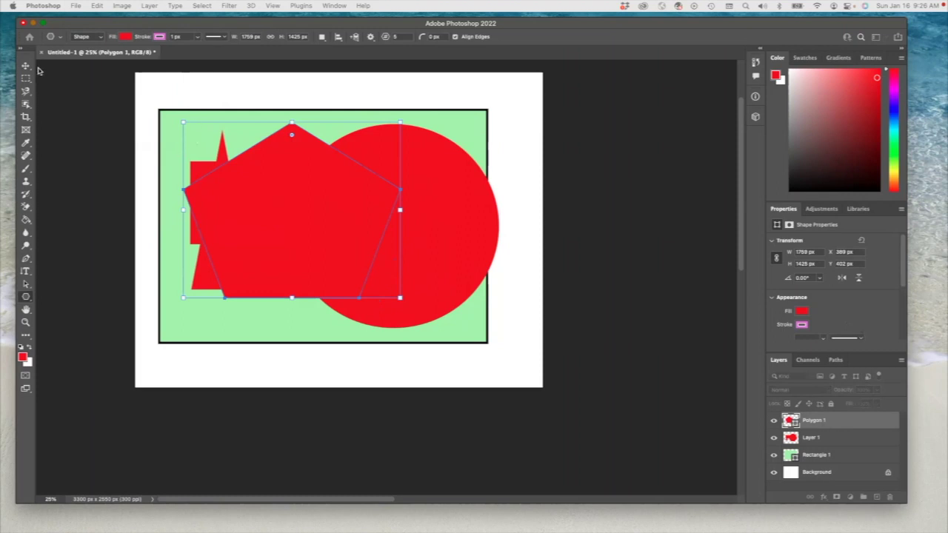
Step: Commit the pentagon and move it up-left so its top pokes above the rectangle
key(Return)
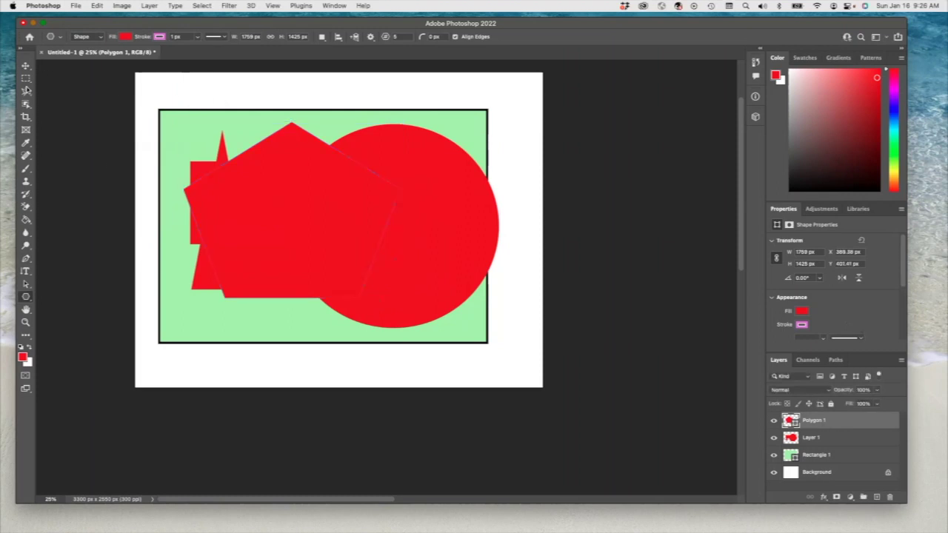
click(25, 66)
drag(313, 213, 290, 176)
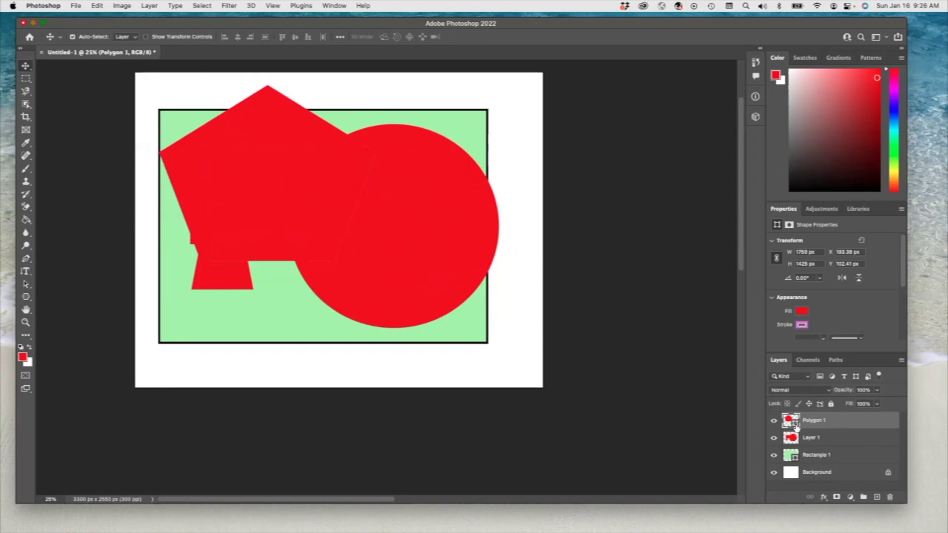
click(839, 456)
Step: Move Rectangle 1 above Layer 1, then cancel deleting the Polygon 1 layer
drag(812, 458, 797, 423)
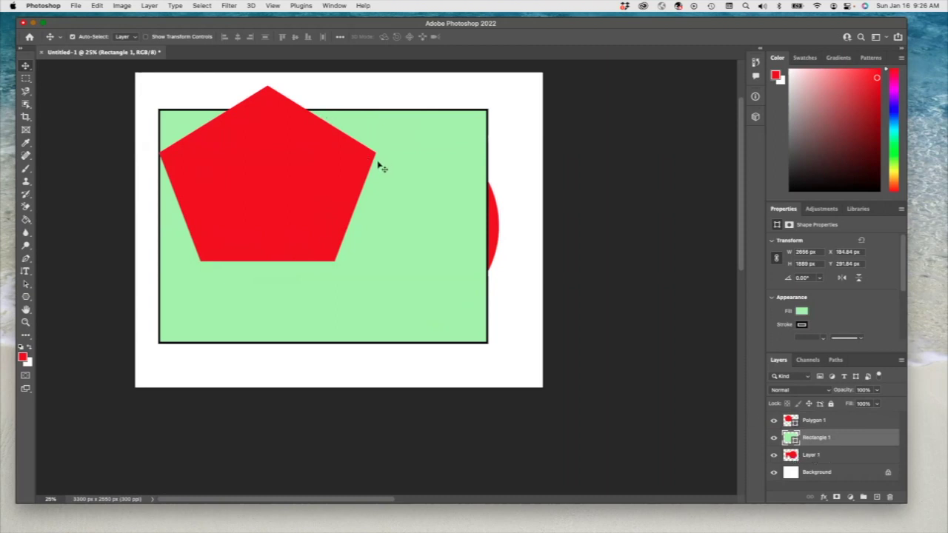
click(838, 422)
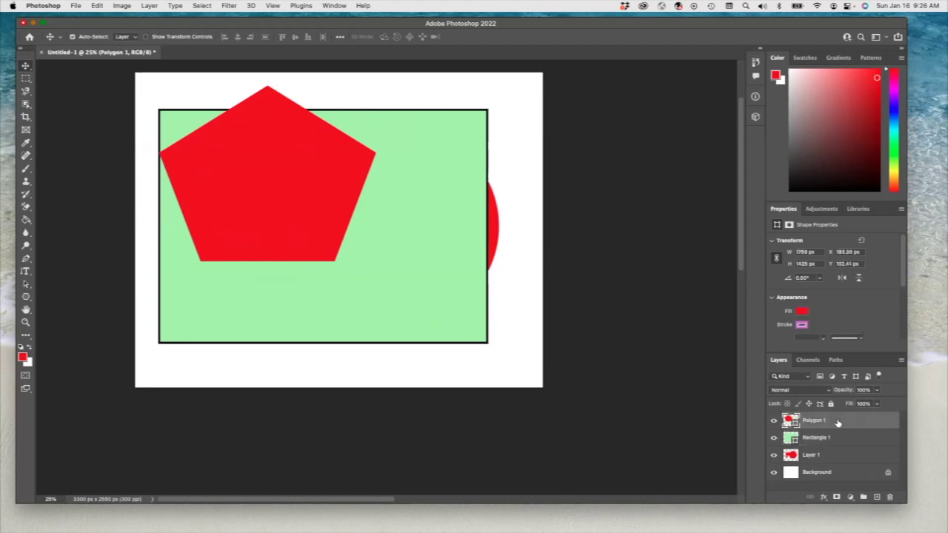
click(891, 499)
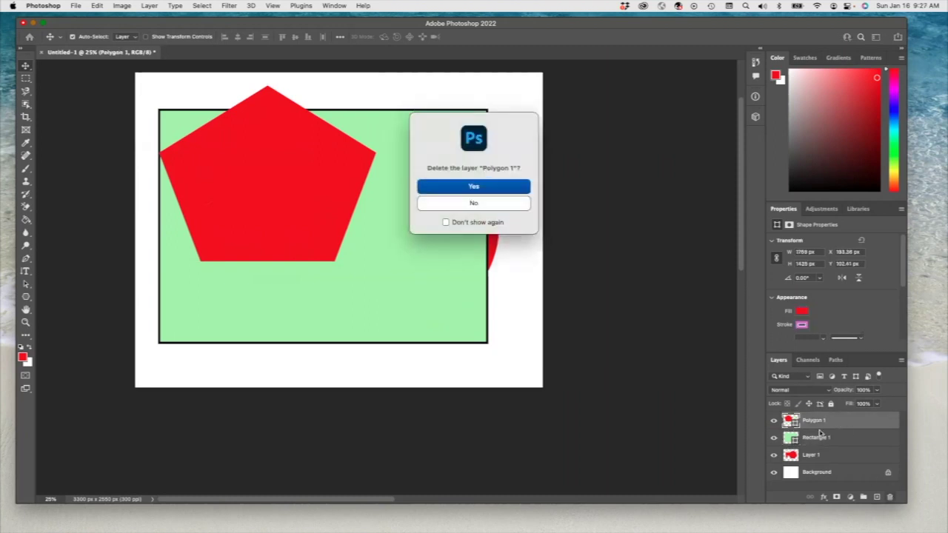
click(495, 208)
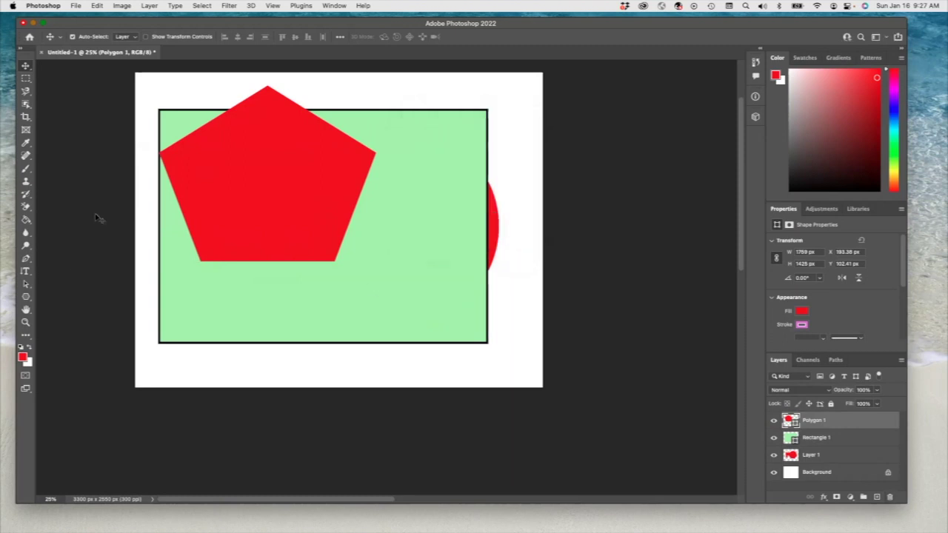
Step: Set the Ellipse Tool to Path mode
click(26, 297)
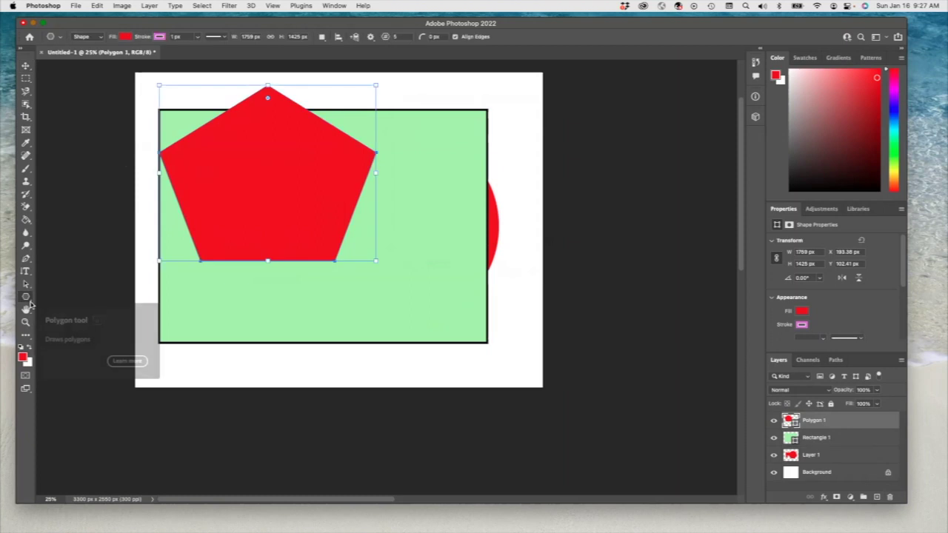
right_click(26, 298)
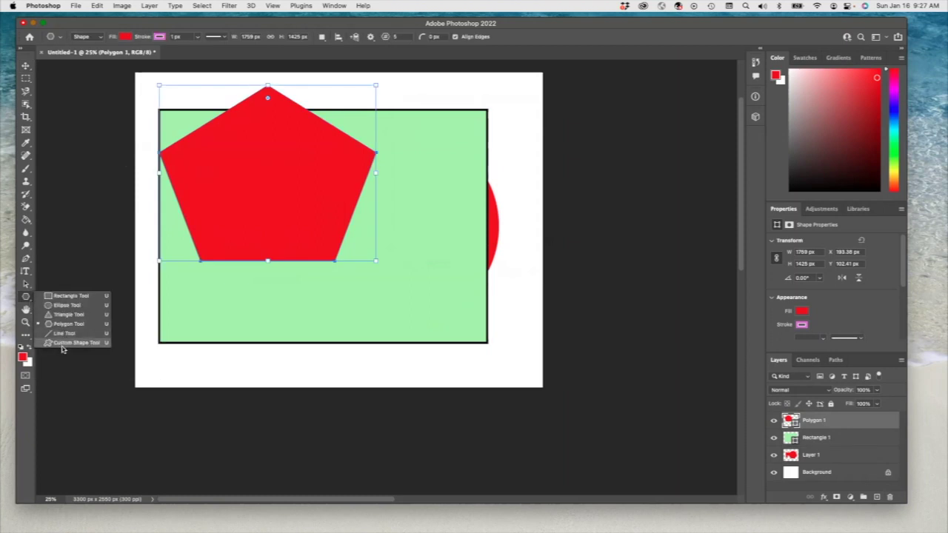
click(67, 305)
click(85, 36)
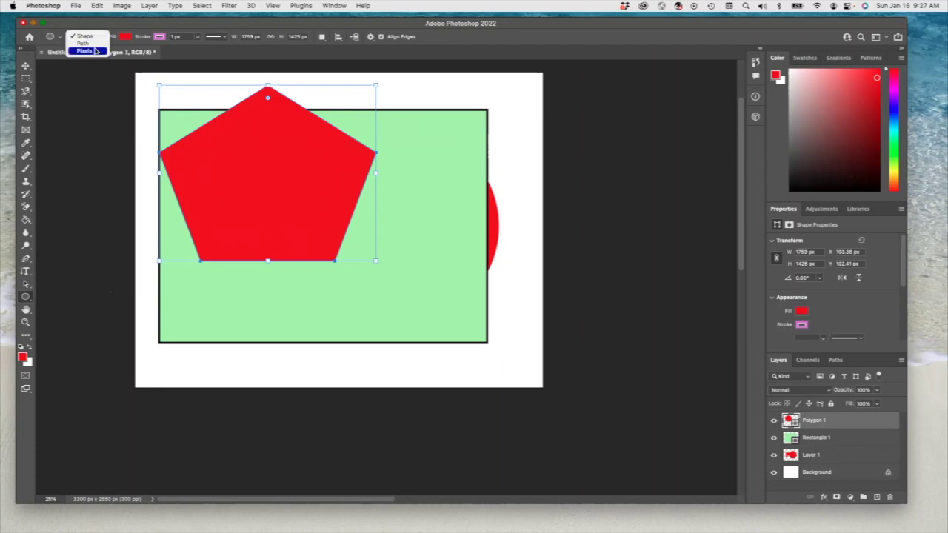
click(83, 46)
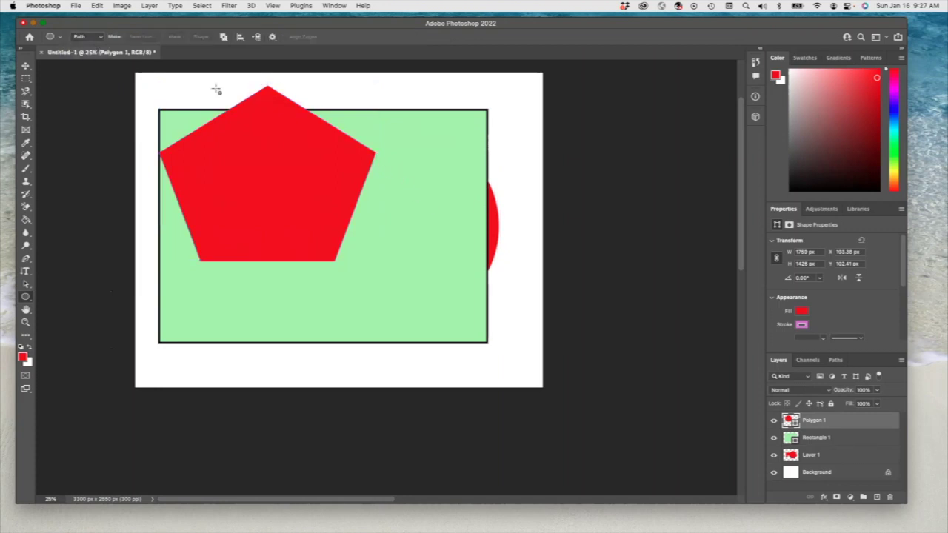
Step: Make the foreground dark green and draw a circular path over the rectangle's right half
click(797, 77)
click(896, 143)
click(863, 141)
drag(309, 166, 474, 322)
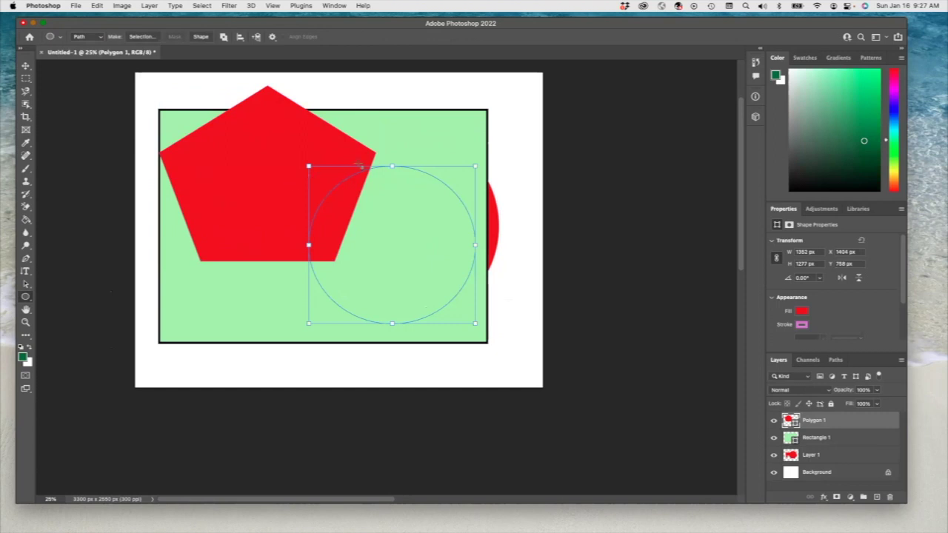
Step: Switch to the Custom Shape Tool and list its shape sets
click(26, 298)
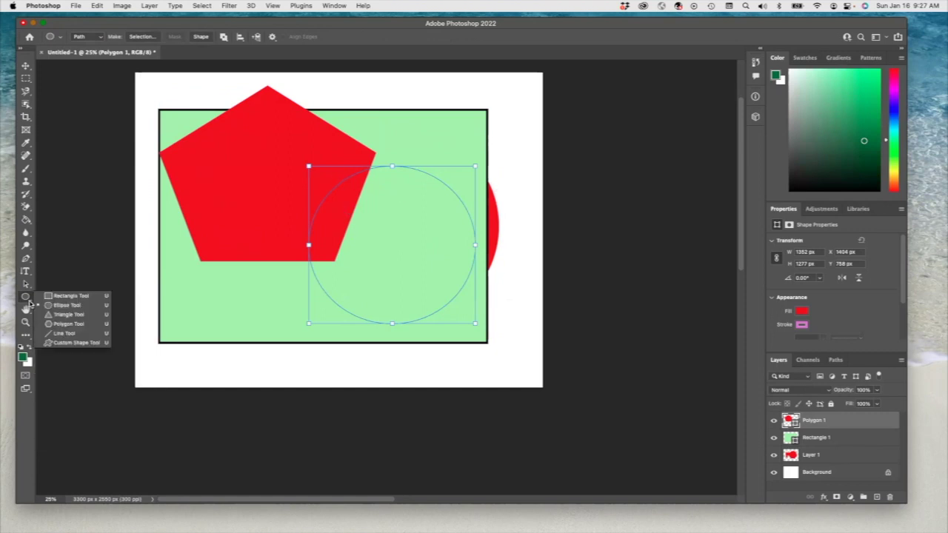
click(76, 343)
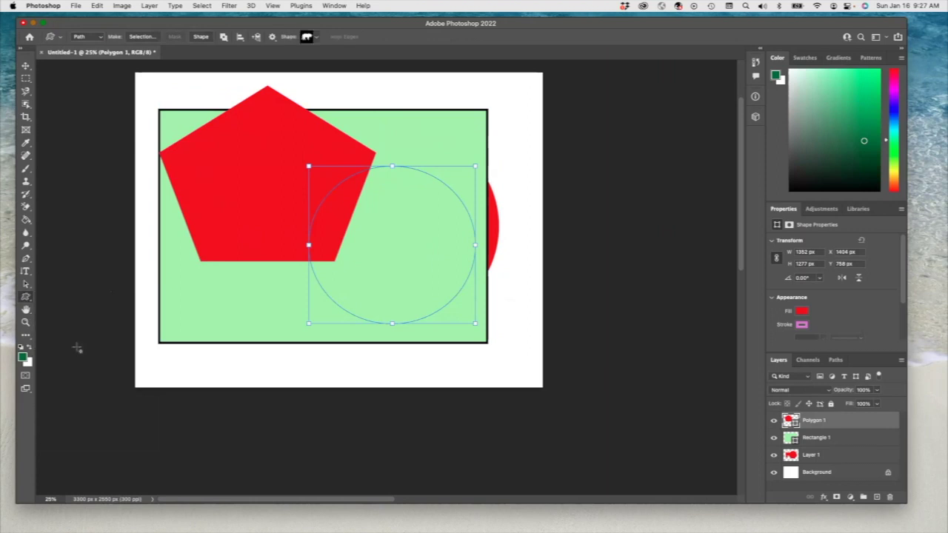
click(315, 37)
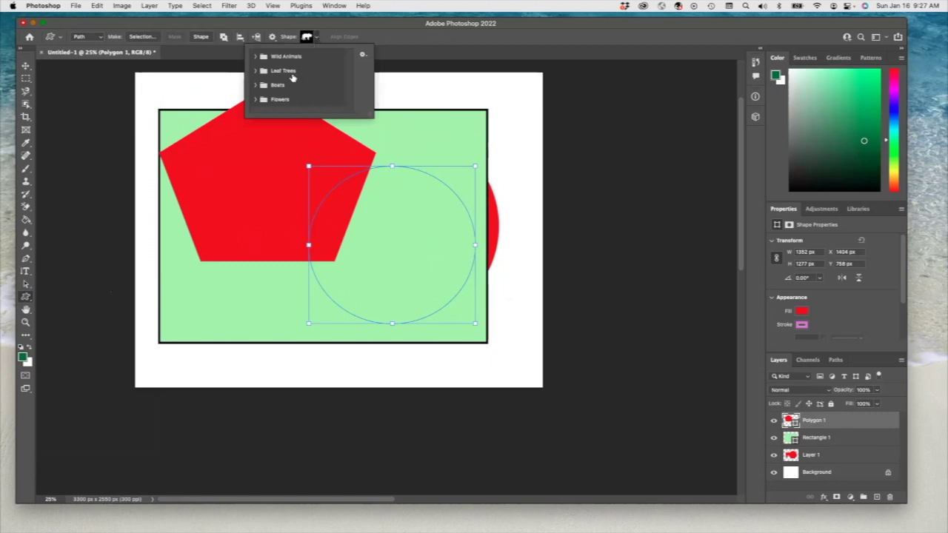
Step: Pick a leafy flower from the Flowers set, draw it large on the right, and set Shape mode
click(258, 101)
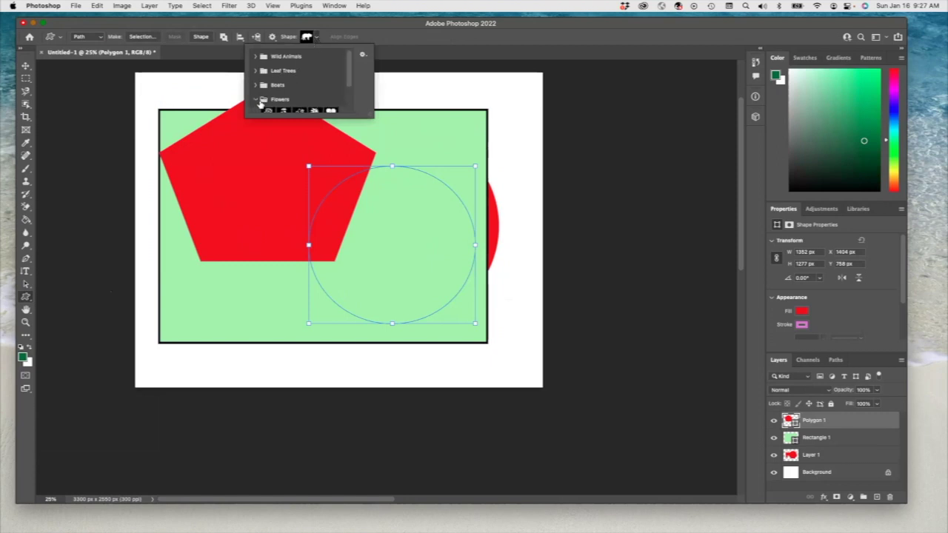
drag(348, 77, 354, 104)
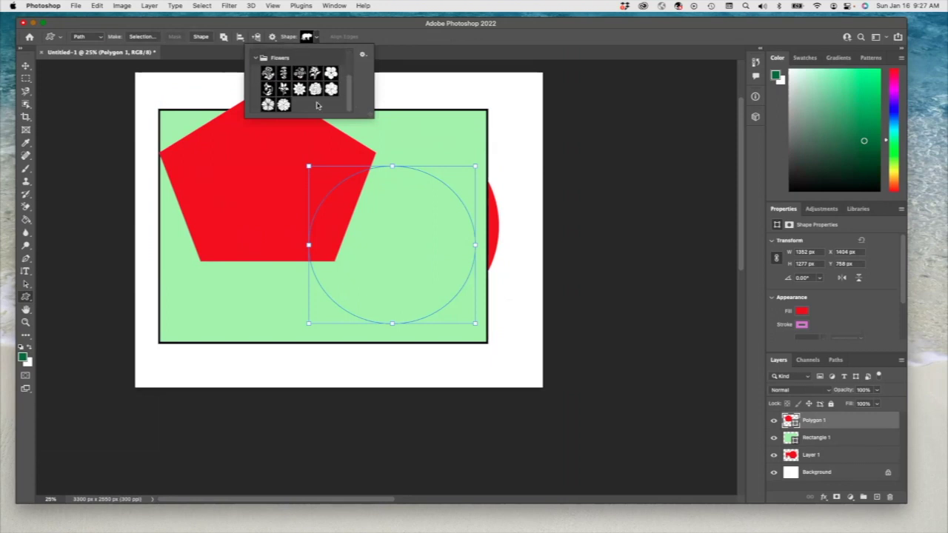
click(284, 89)
drag(417, 98, 531, 305)
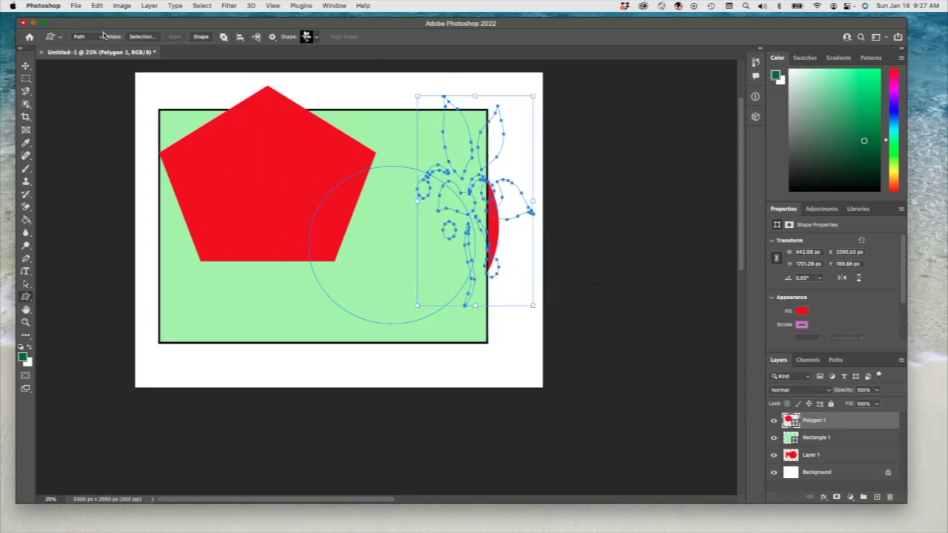
drag(416, 95, 363, 86)
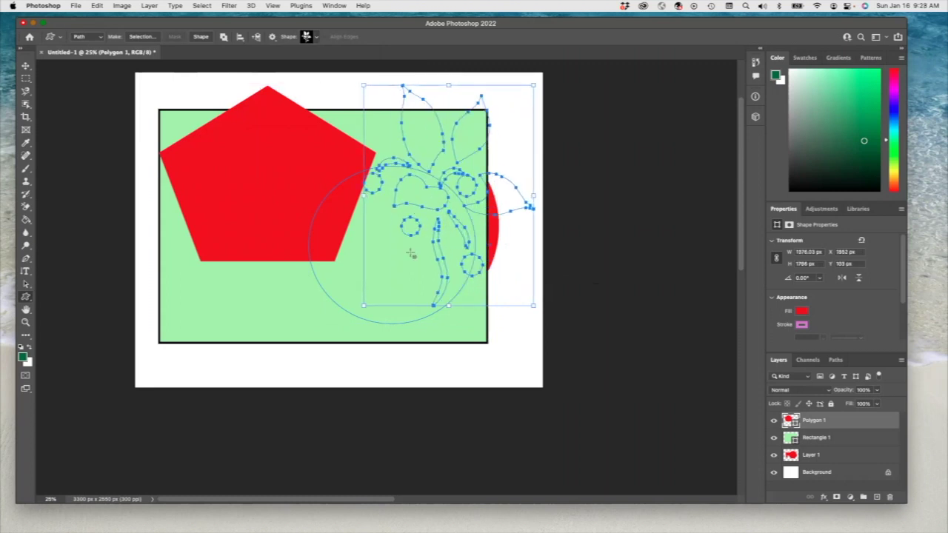
click(90, 36)
click(91, 30)
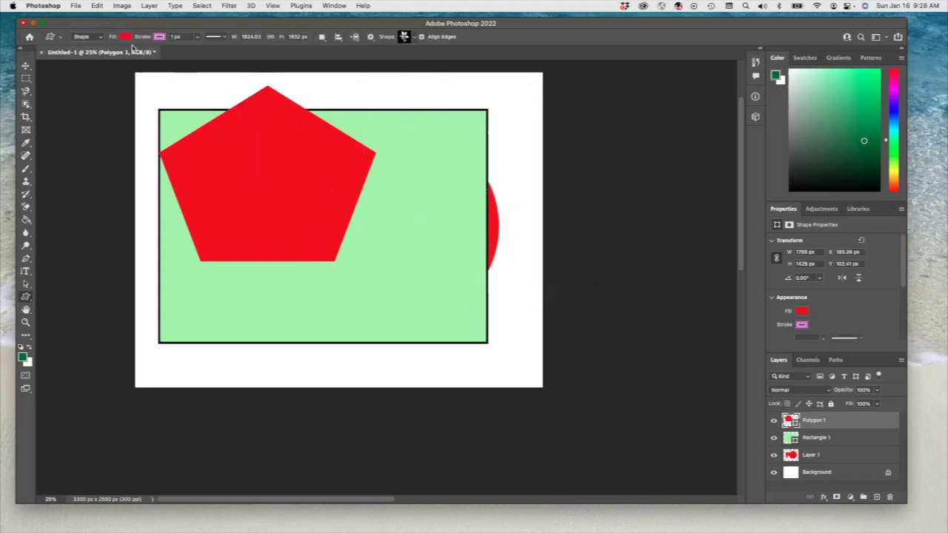
Step: Draw a red flower (Shape 48 1) beside the pentagon, undoing an accidental second copy
drag(365, 106, 514, 299)
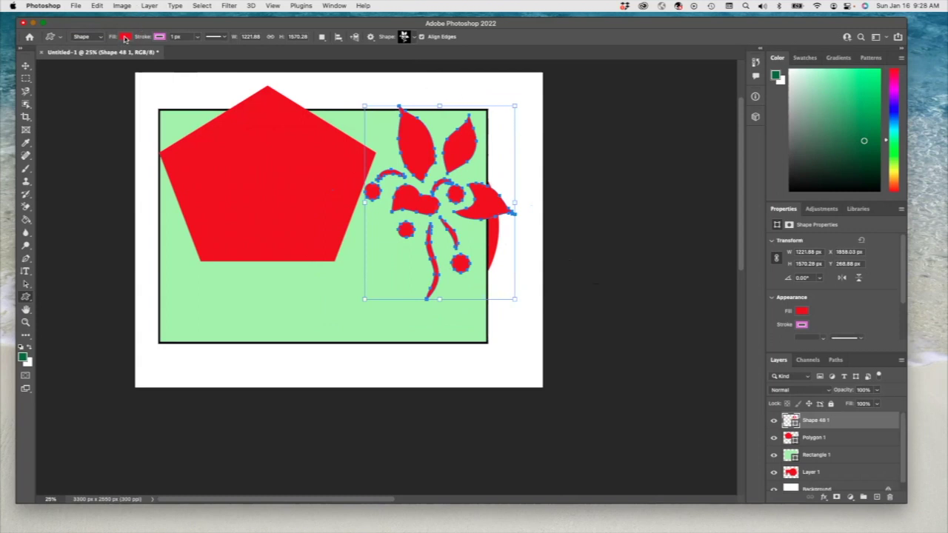
click(449, 94)
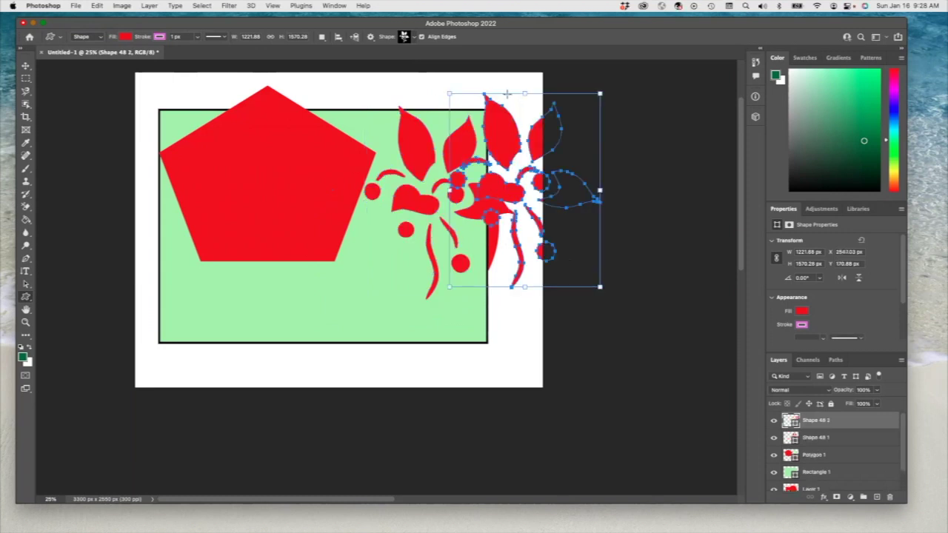
key(Return)
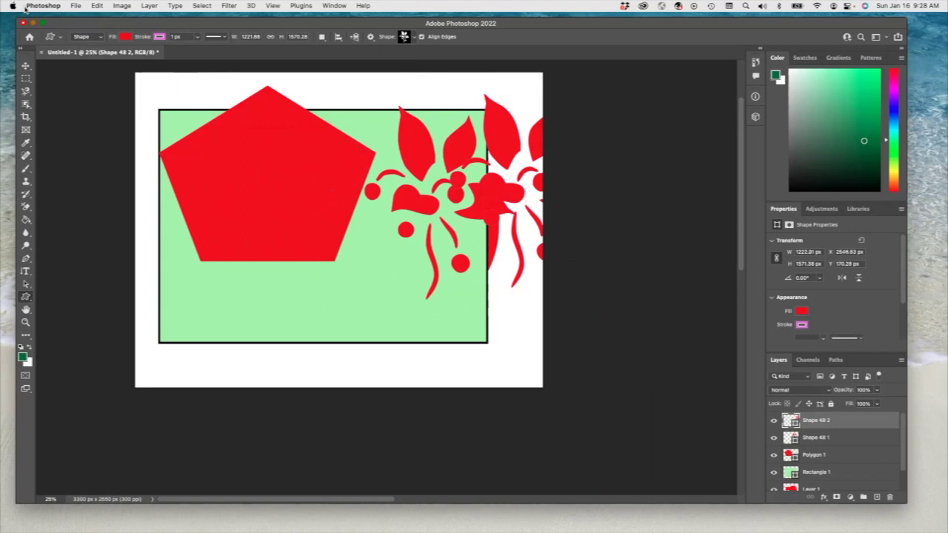
key(super+z)
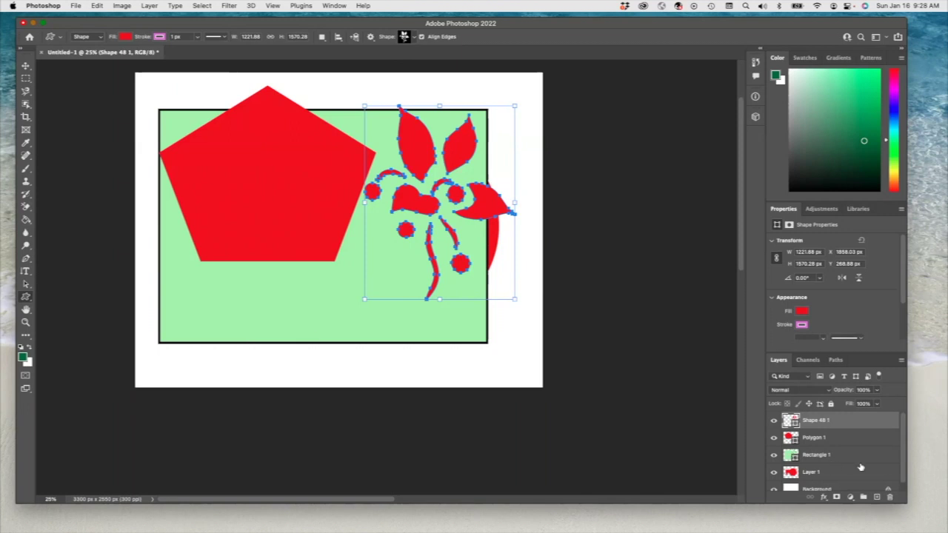
click(889, 497)
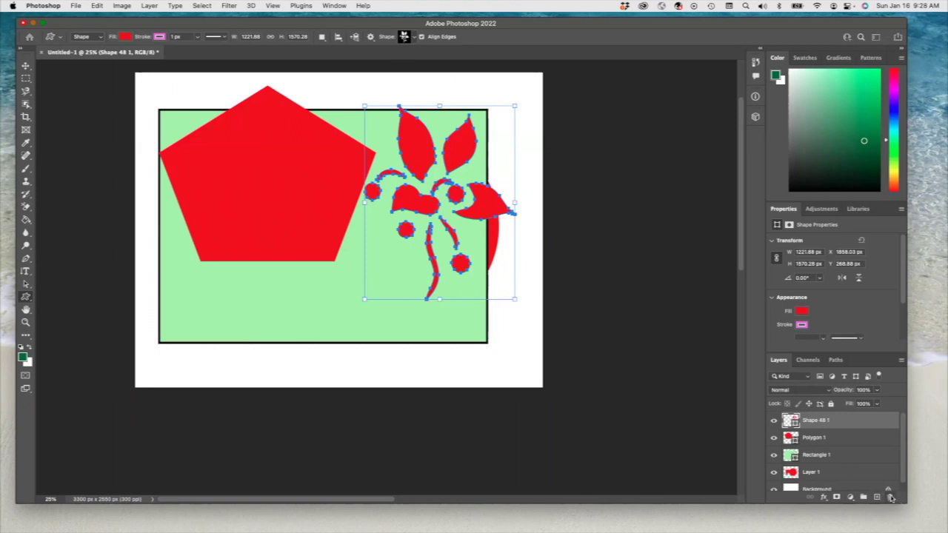
Step: Delete the flower, Polygon 1 and remaining shape layers, then draw a full-canvas 3305 × 2550 px rectangle
click(479, 186)
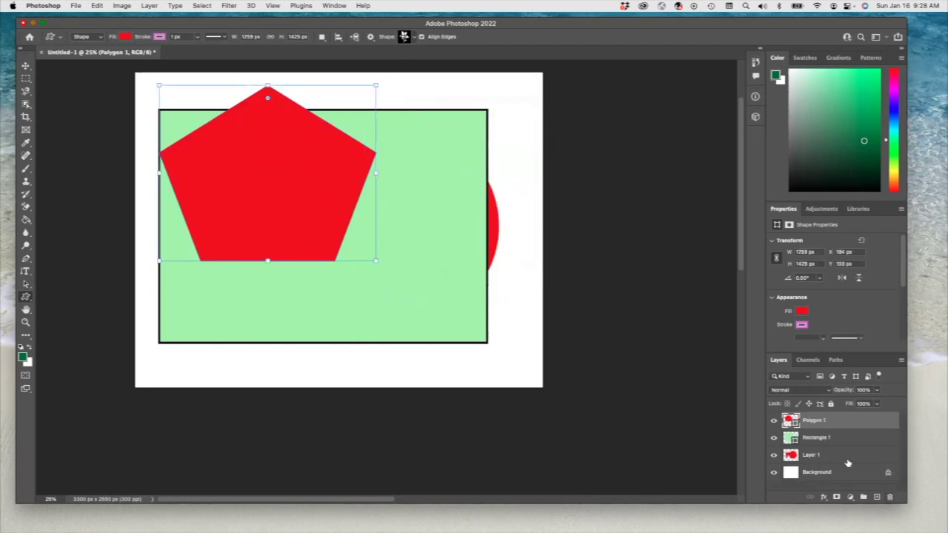
click(889, 497)
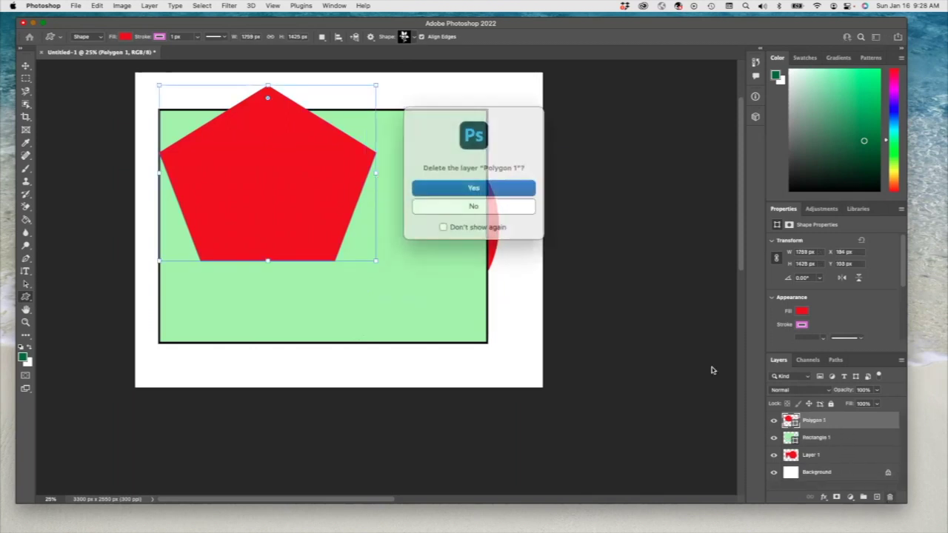
click(488, 187)
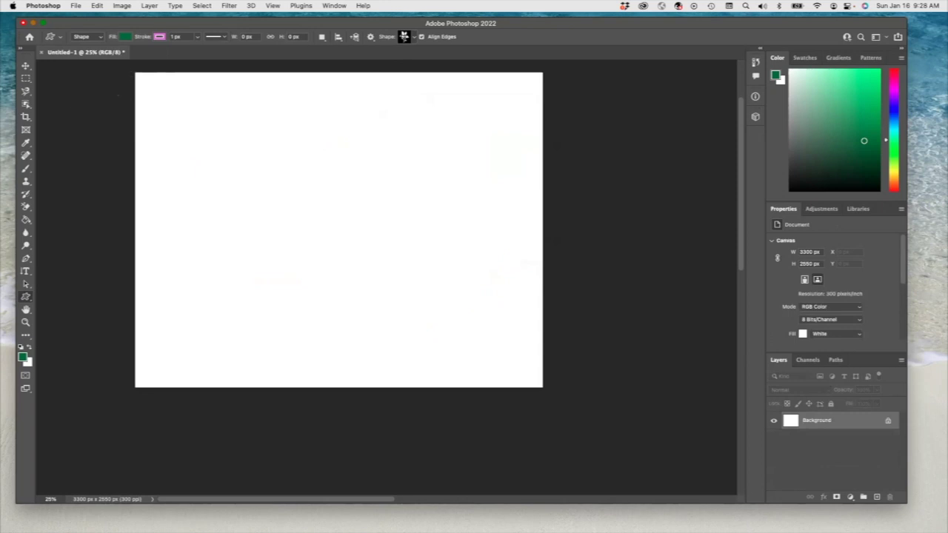
key(shift+u)
drag(135, 72, 542, 385)
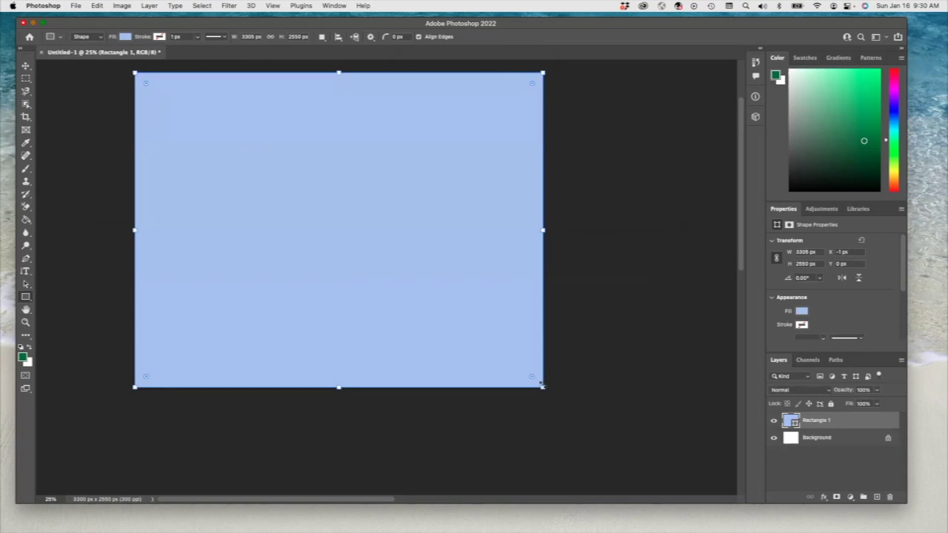
Step: Shrink Rectangle 1 to a 3301 × 1366 px top band filled #bfcadf, and add a same-size Rectangle 2
drag(543, 385, 542, 239)
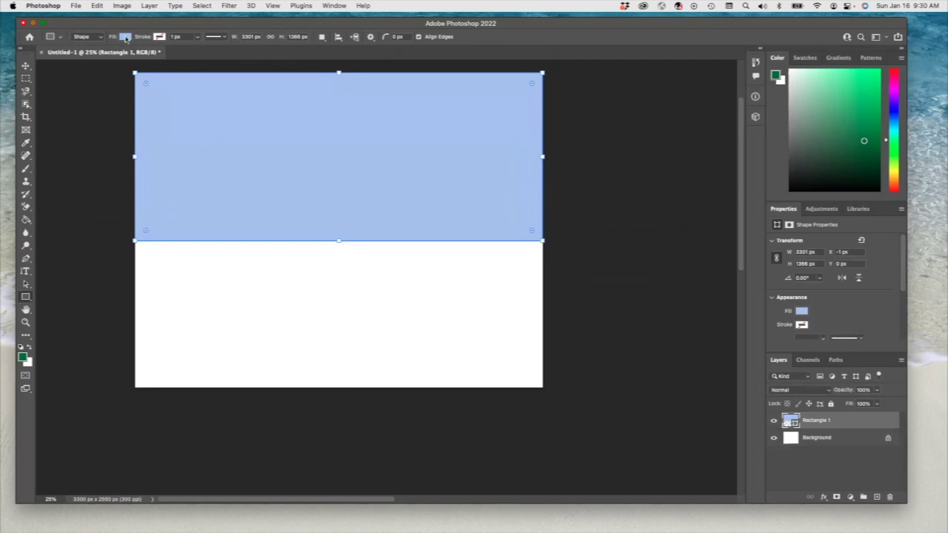
click(126, 37)
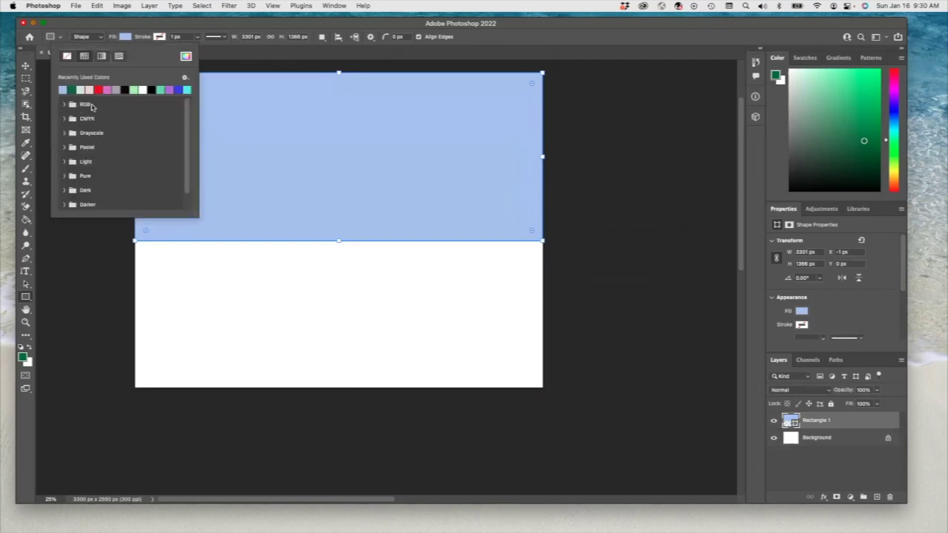
click(186, 56)
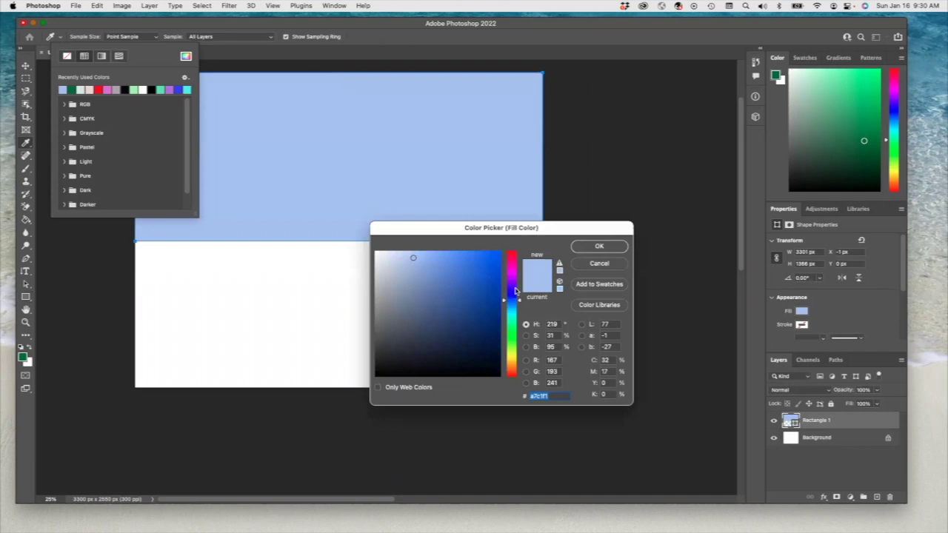
click(382, 273)
click(383, 265)
click(392, 266)
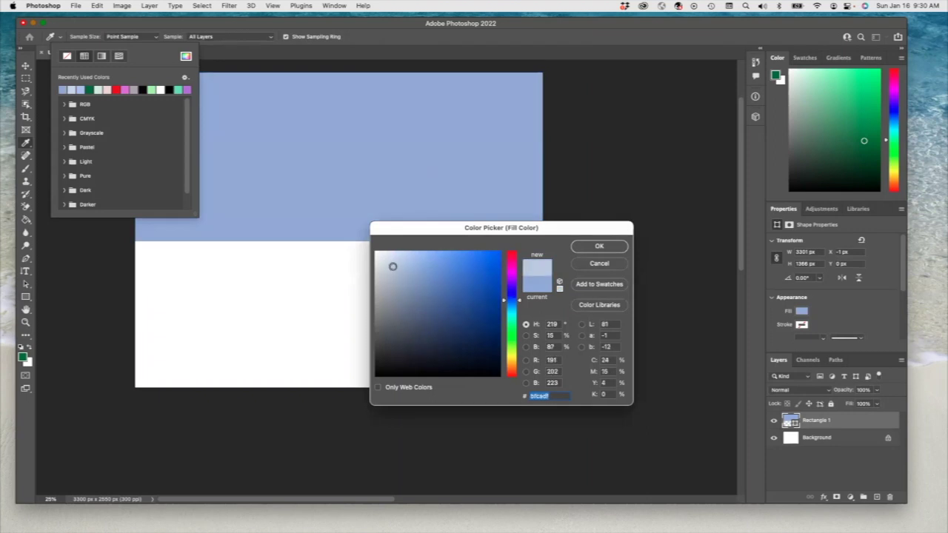
click(596, 246)
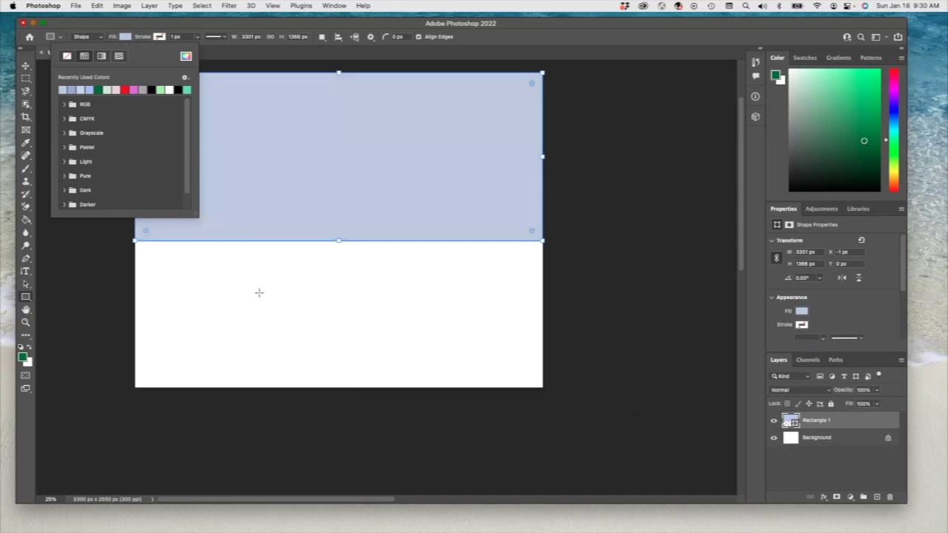
click(161, 264)
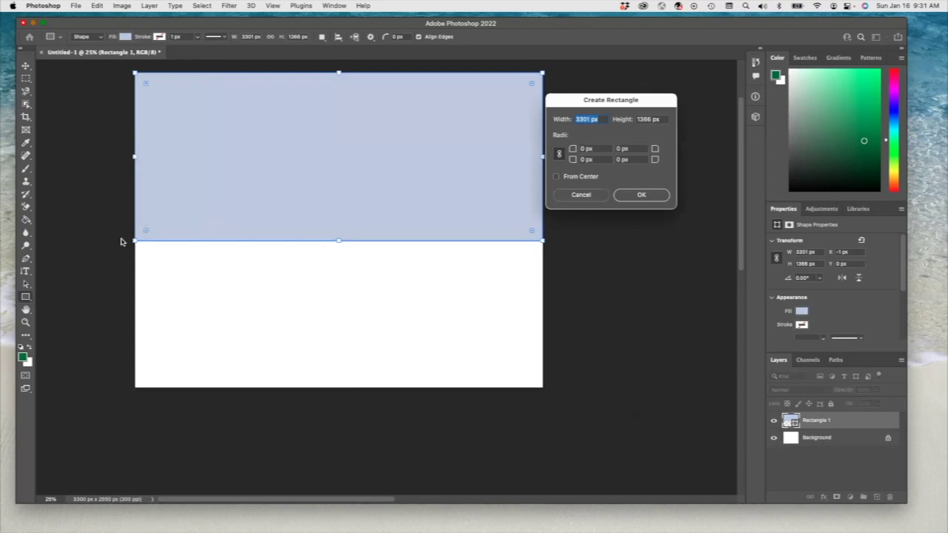
key(Return)
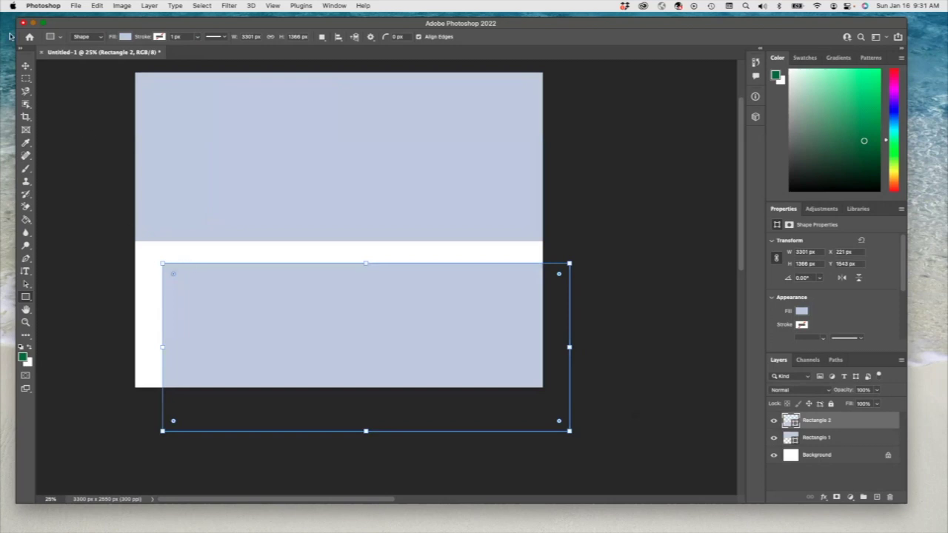
Step: Move Rectangle 2 to the lower canvas and fill it green
click(26, 65)
drag(264, 274, 238, 281)
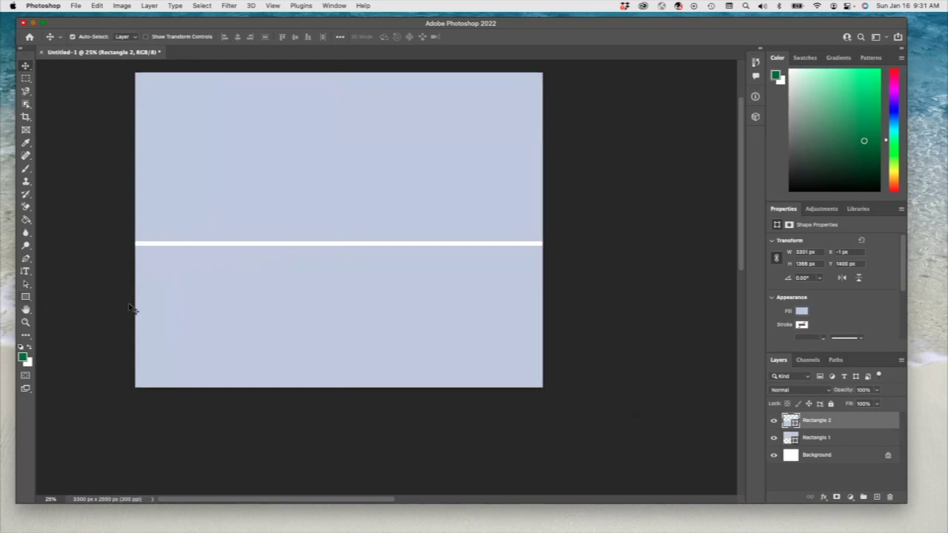
click(26, 297)
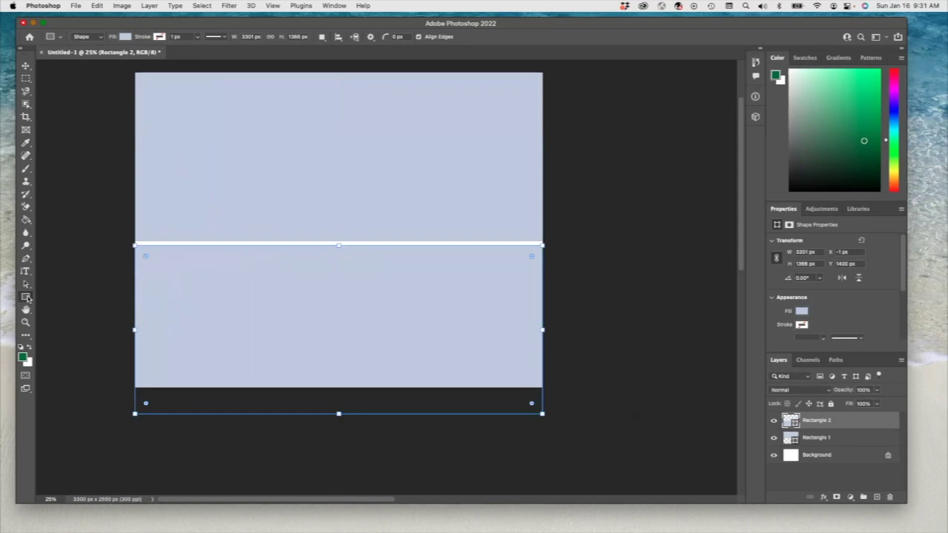
click(125, 37)
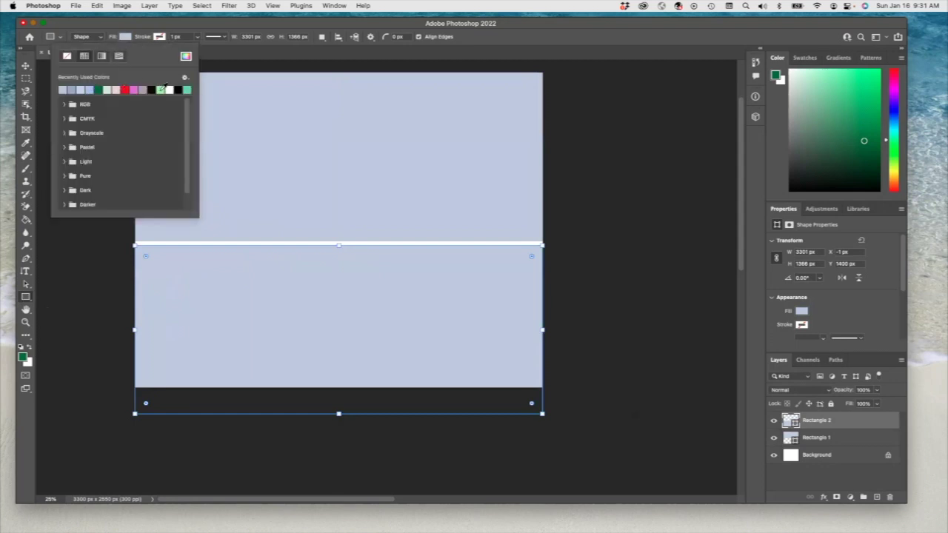
click(186, 56)
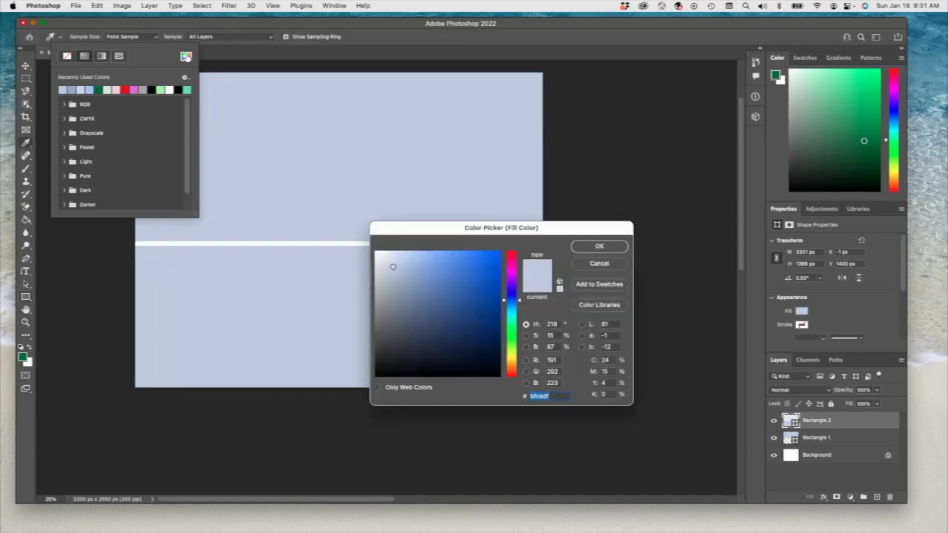
click(508, 338)
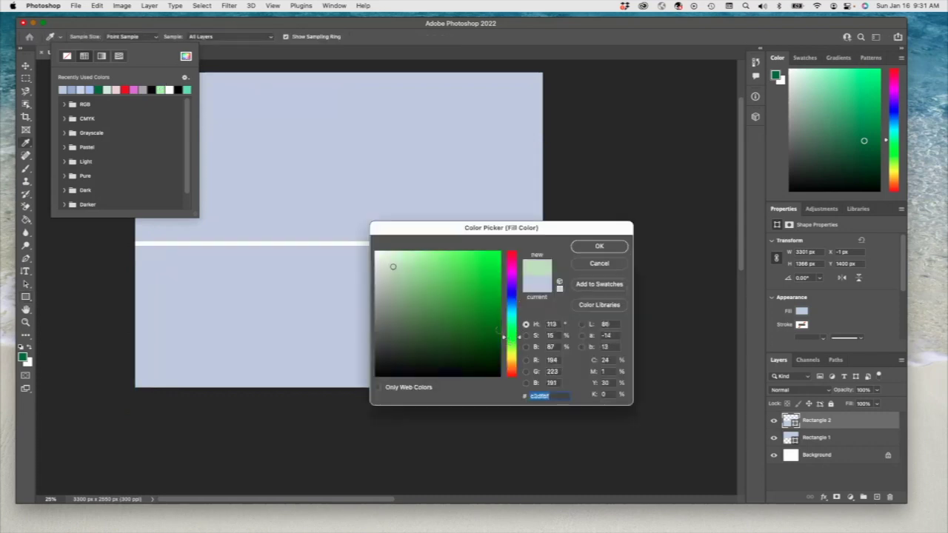
click(428, 303)
click(599, 246)
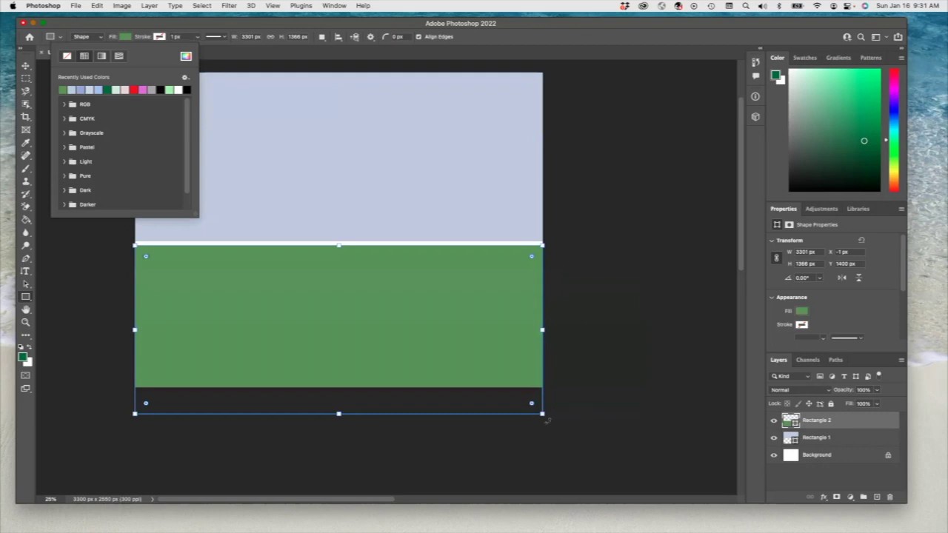
Step: Resize the green band to 3301 × 1184 px so it meets the sky and canvas bottom
drag(542, 414, 542, 388)
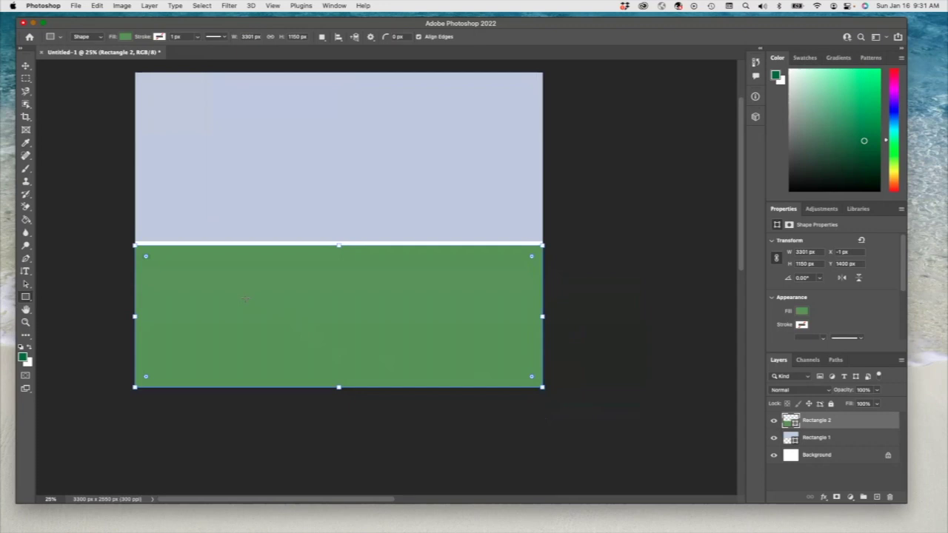
drag(337, 246, 337, 240)
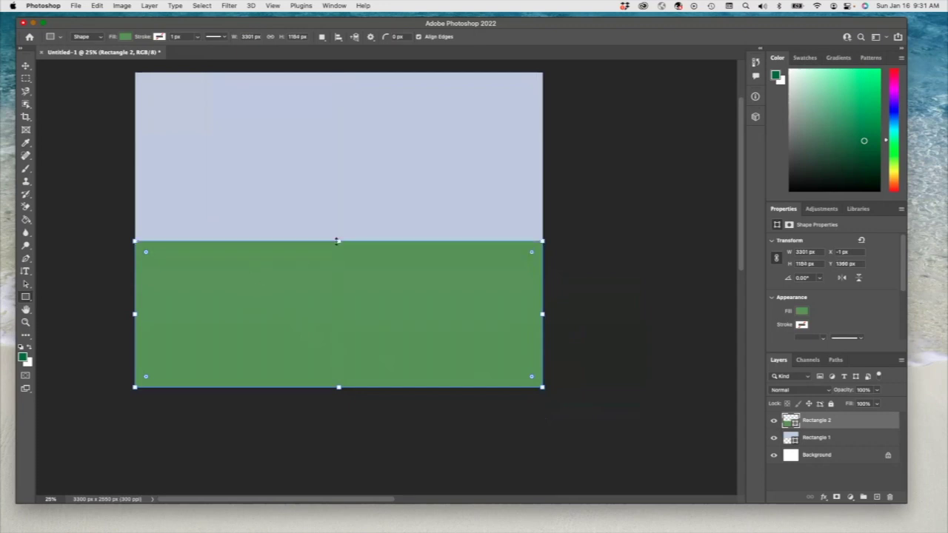
right_click(27, 298)
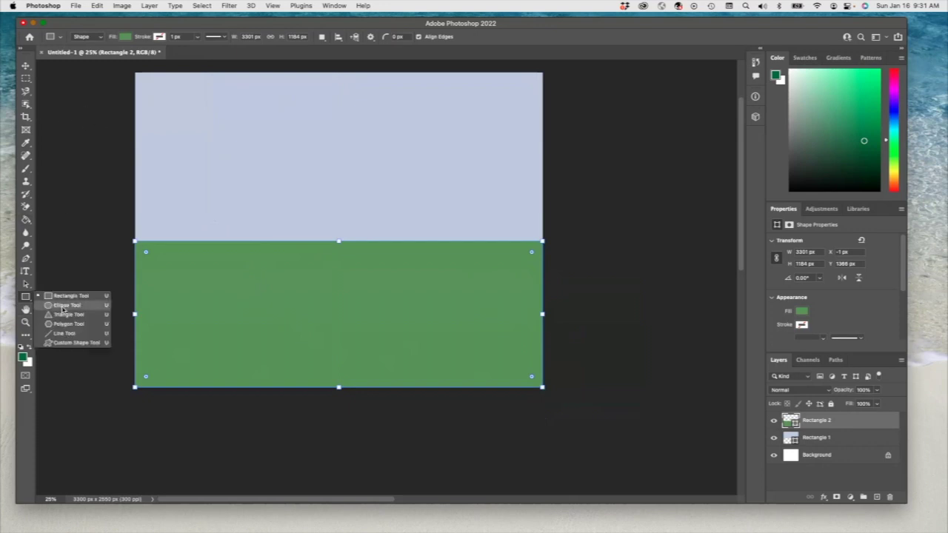
Step: Draw the sun circle near the top centre with a #b3ac44 mustard-yellow fill
click(64, 306)
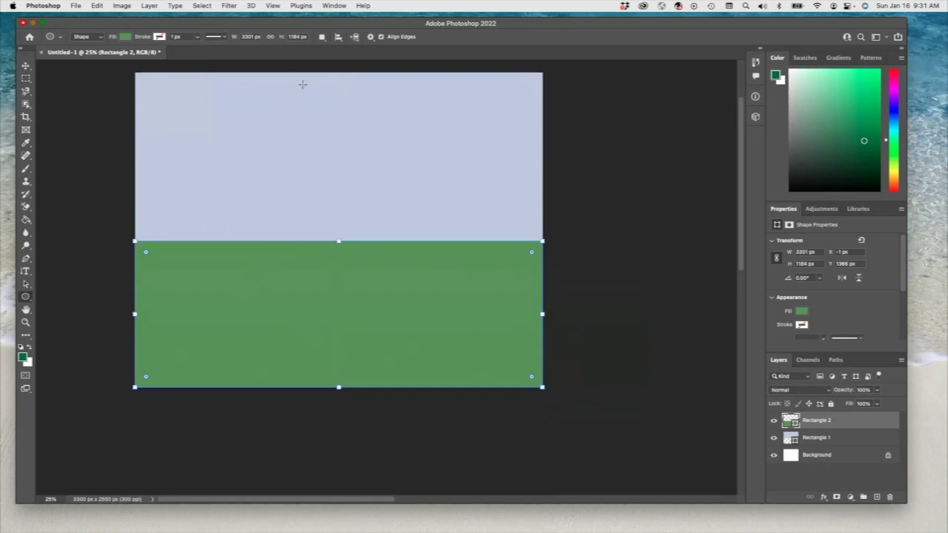
drag(303, 84, 399, 179)
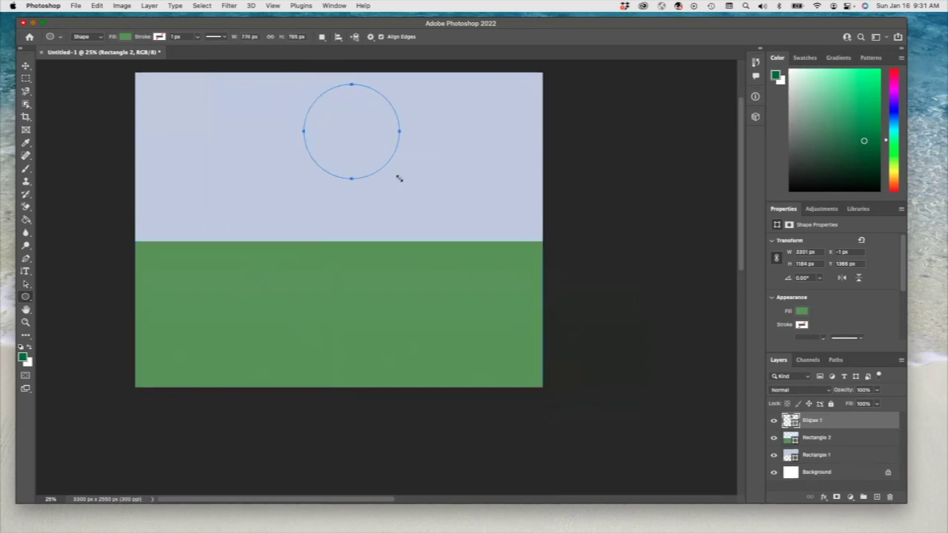
click(125, 36)
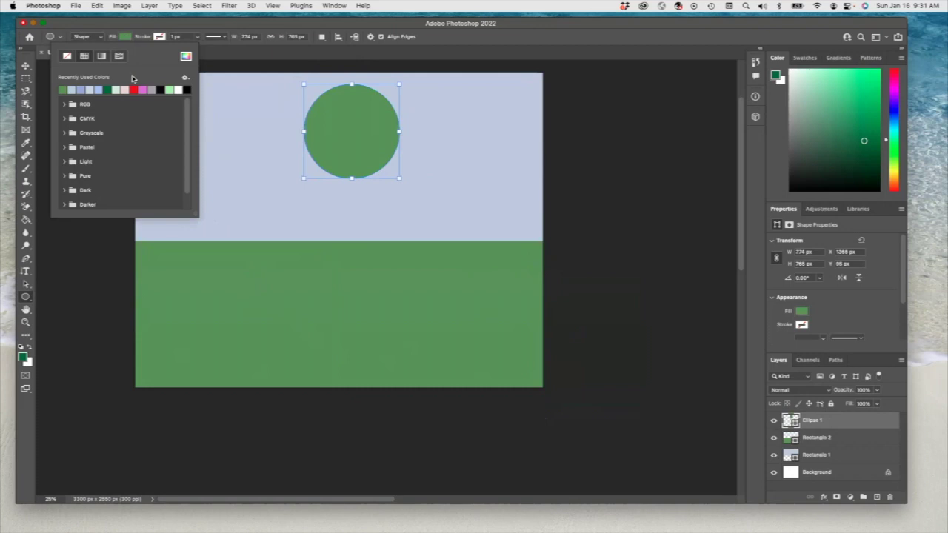
click(186, 56)
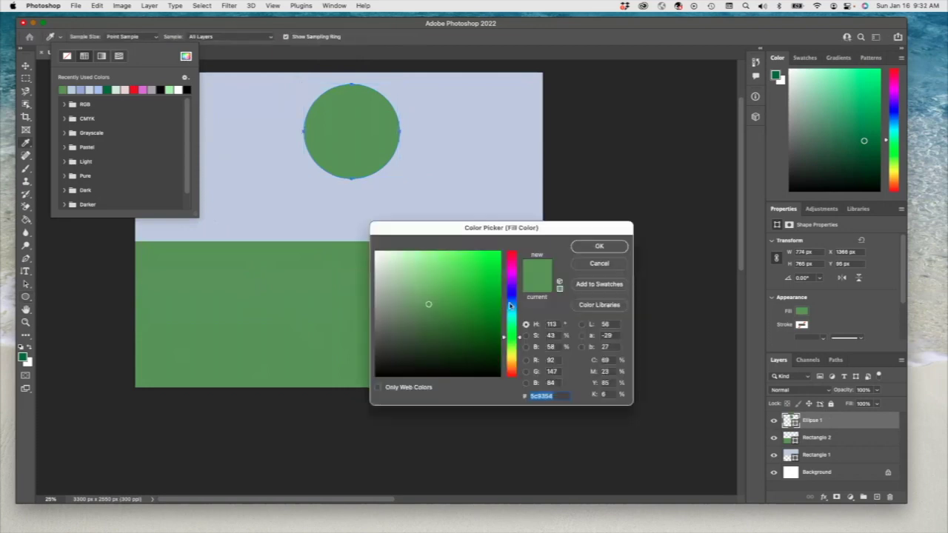
click(511, 358)
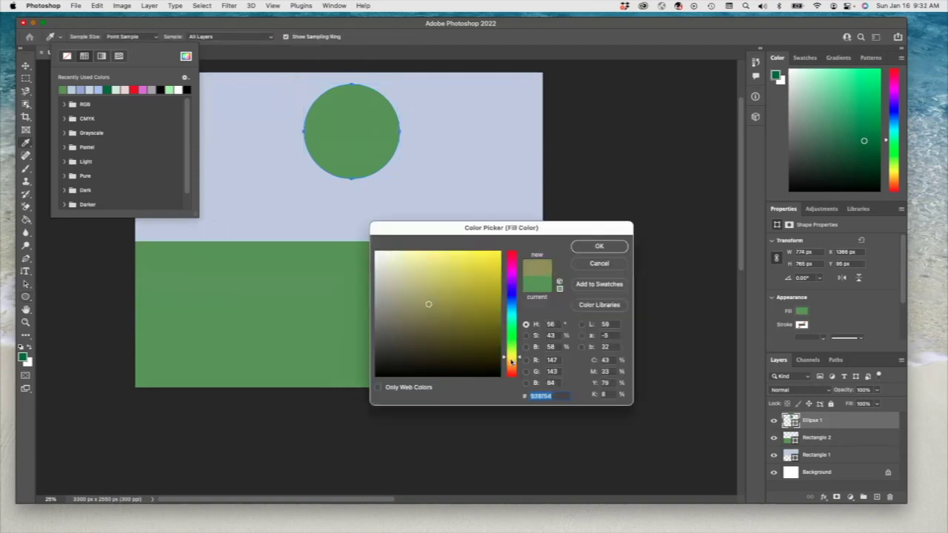
drag(446, 295, 452, 288)
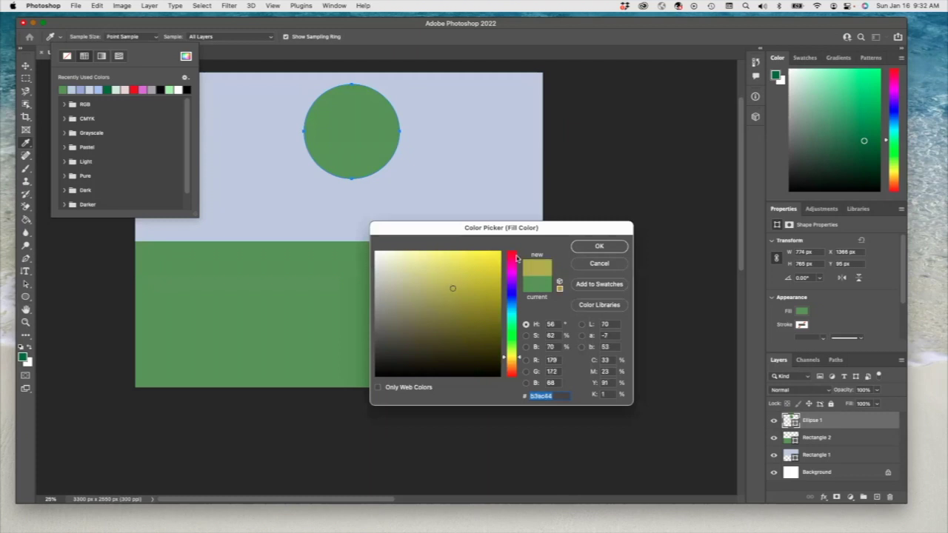
click(590, 246)
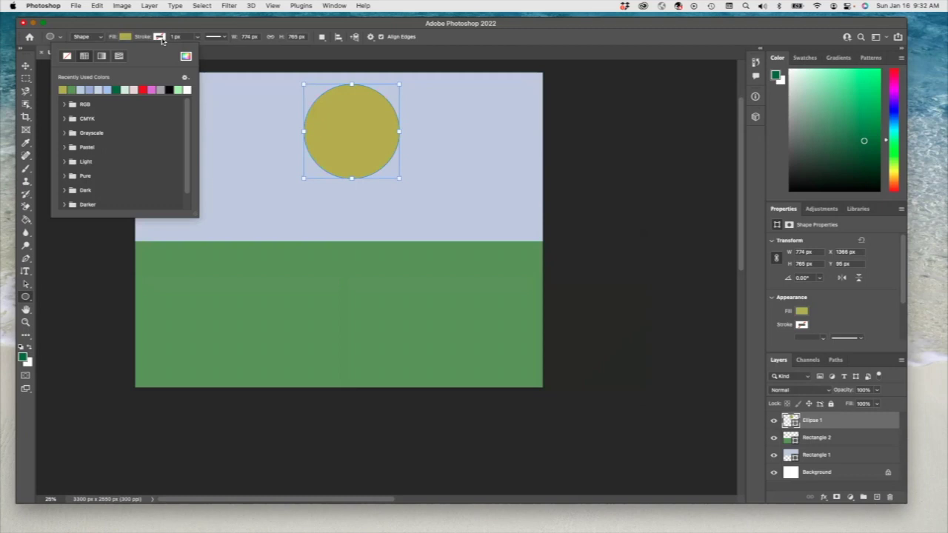
Step: Give the sun a bright yellow #e6e823 outline 59.26 px thick
click(161, 37)
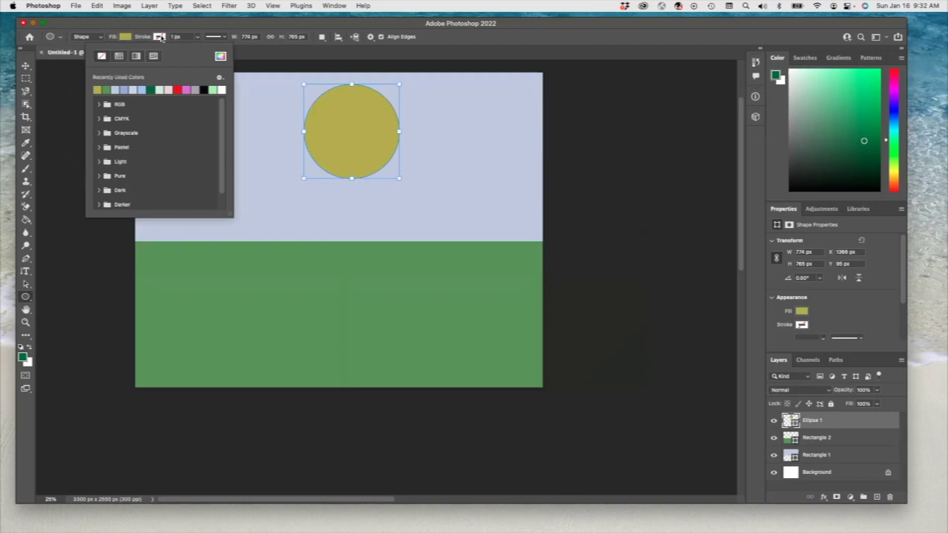
click(220, 57)
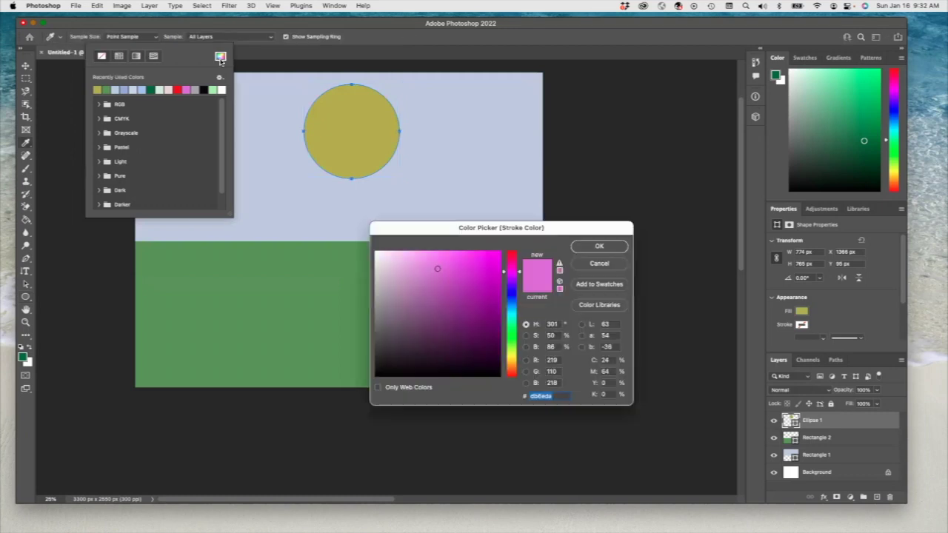
click(511, 356)
click(481, 263)
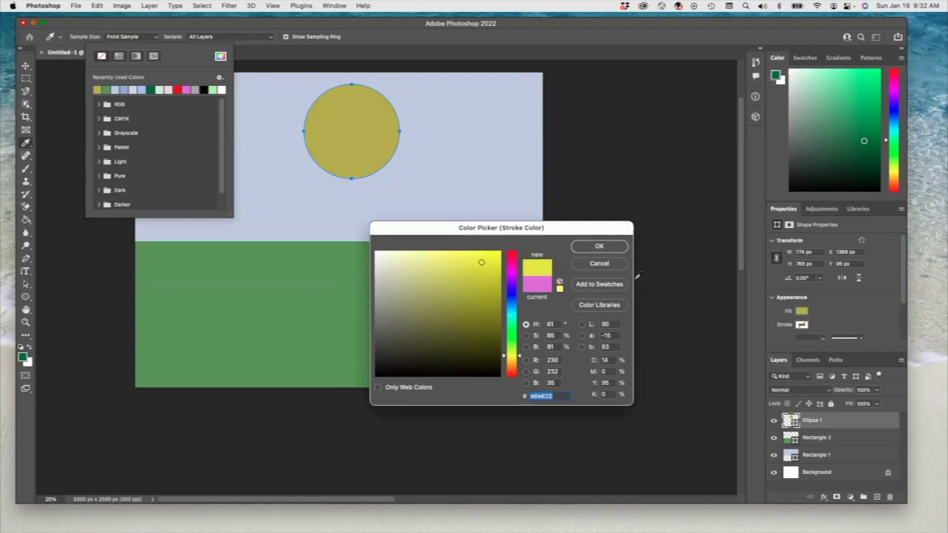
click(598, 246)
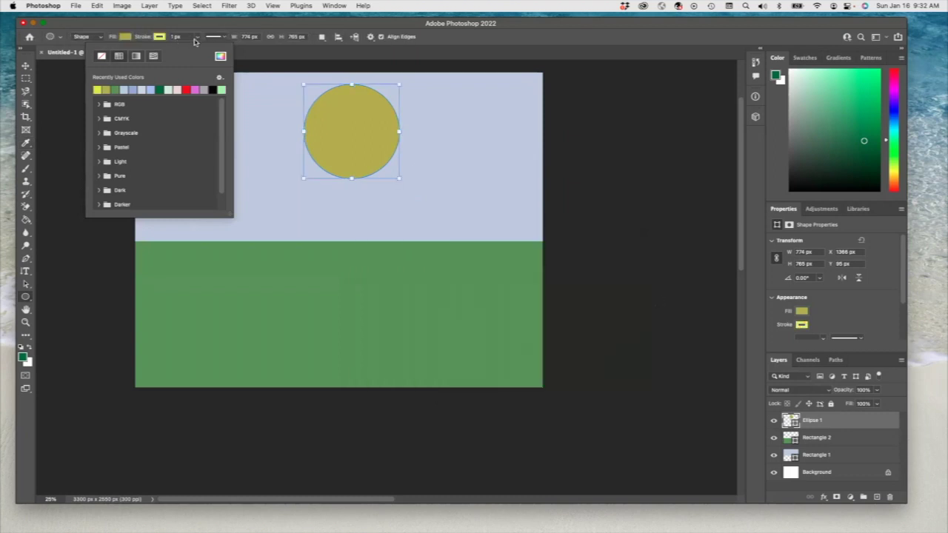
click(197, 36)
drag(197, 50, 208, 51)
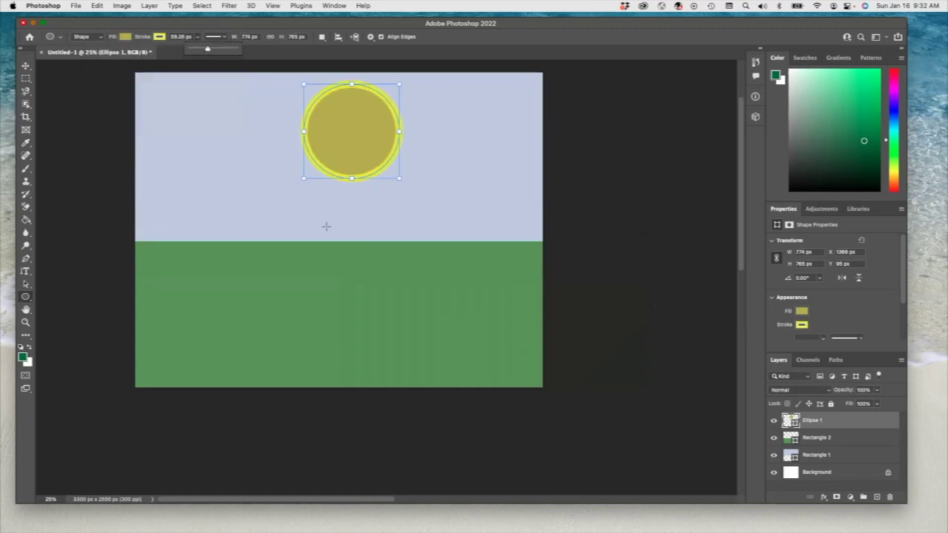
click(213, 179)
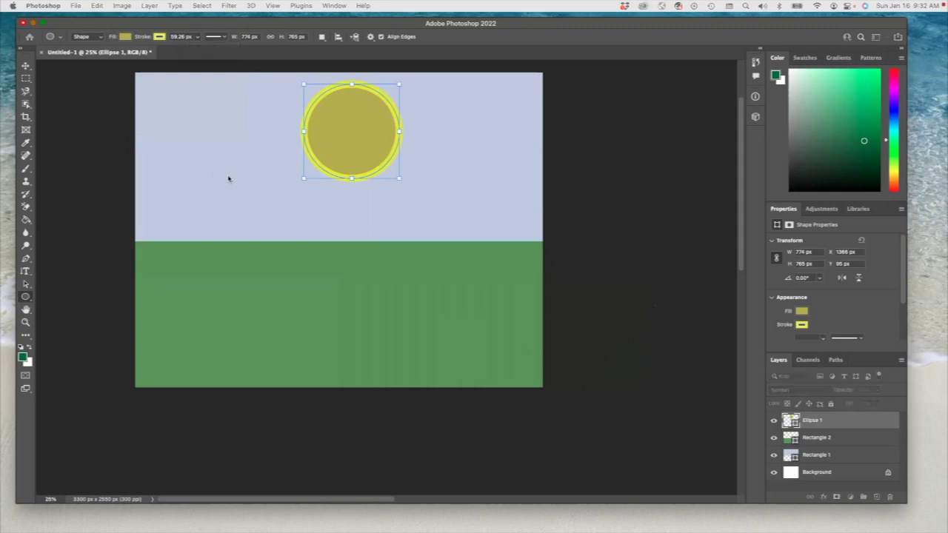
click(228, 179)
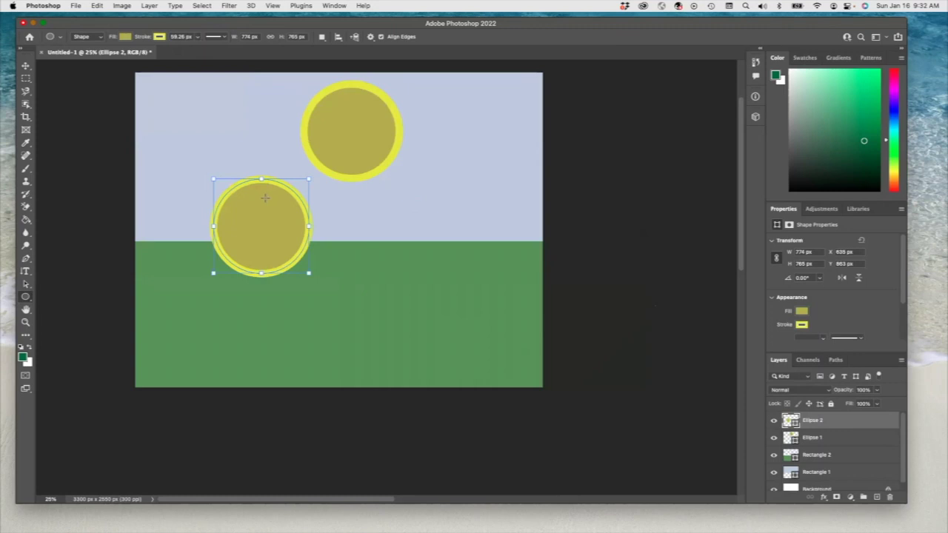
Step: Remove the extra circle and draw a green Maple Tree 1 from the Leaf Trees presets on the right
key(BackSpace)
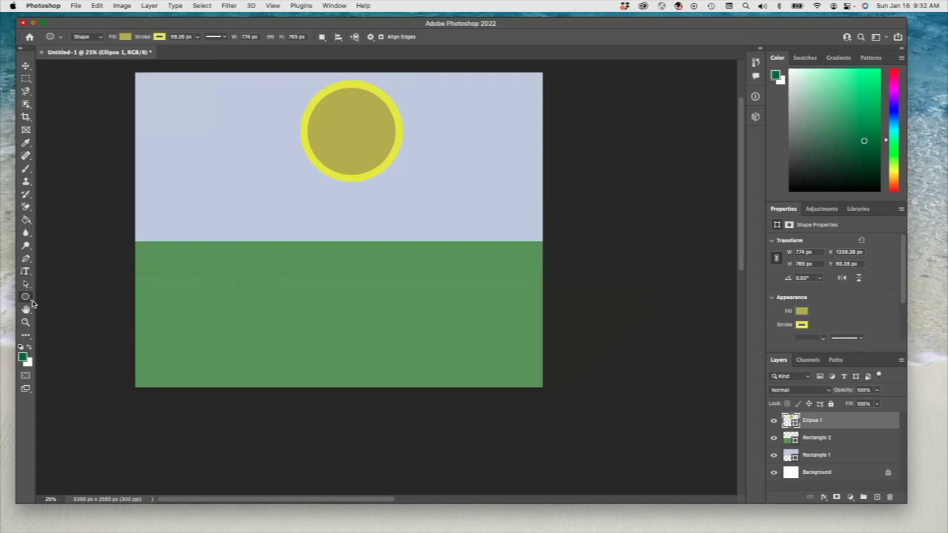
click(28, 299)
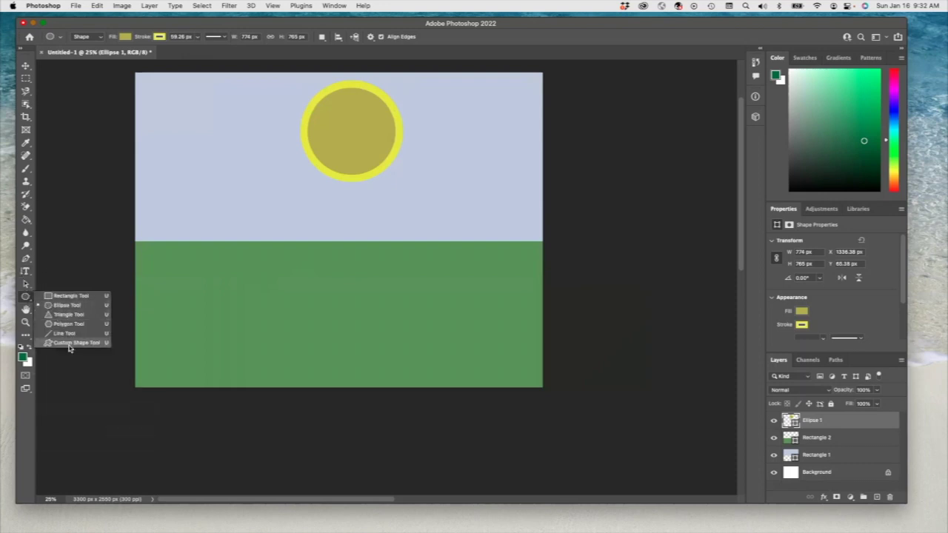
click(74, 342)
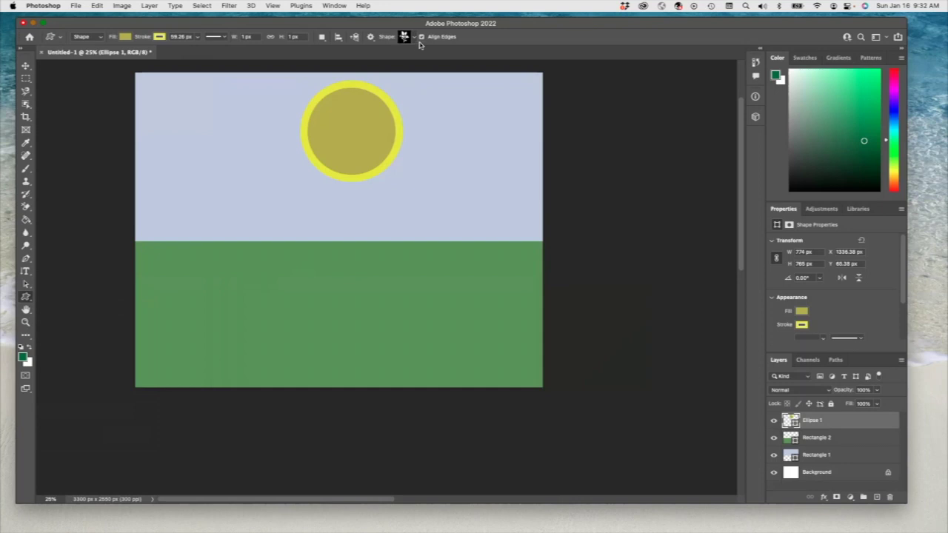
click(413, 37)
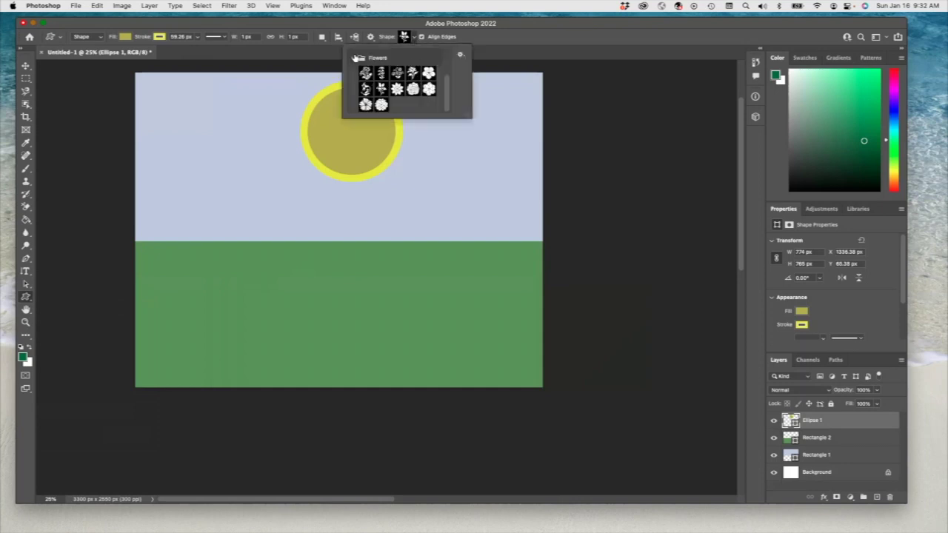
click(354, 58)
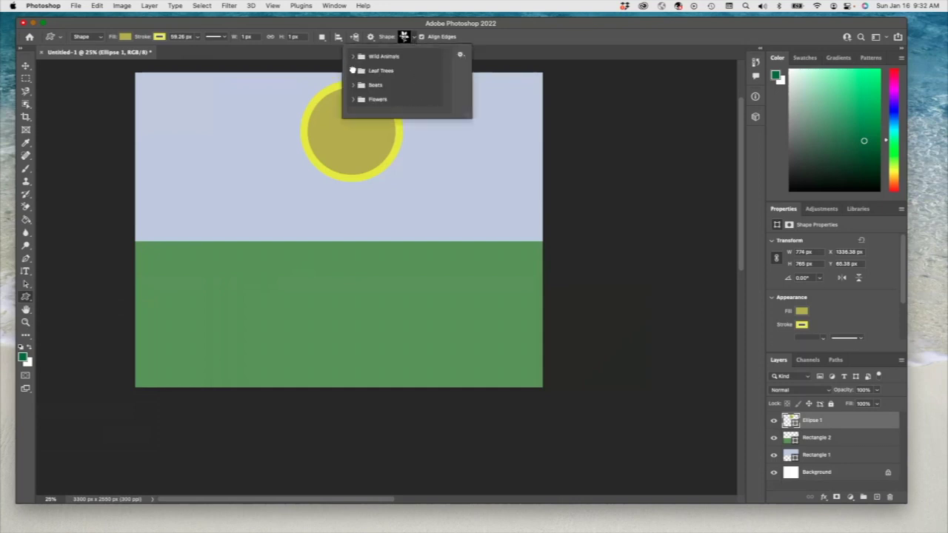
click(353, 71)
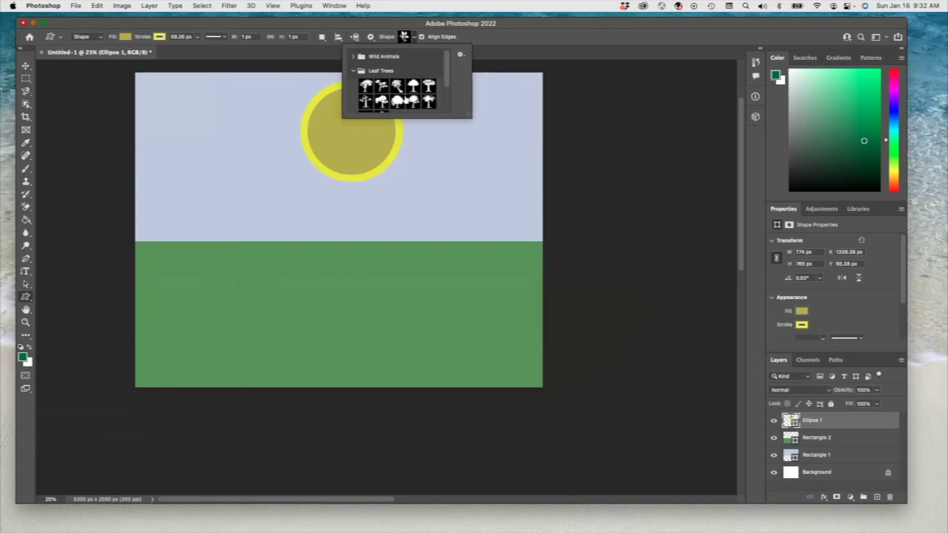
click(397, 101)
double_click(397, 101)
drag(432, 169, 532, 341)
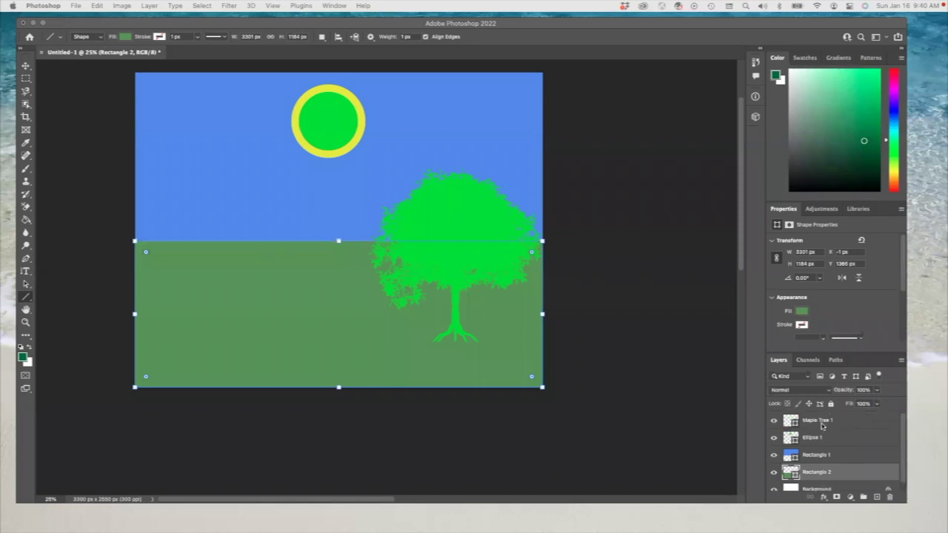
Step: Add an empty Layer 1 above Maple Tree 1 and set the shape fill to a deeper blue
click(806, 420)
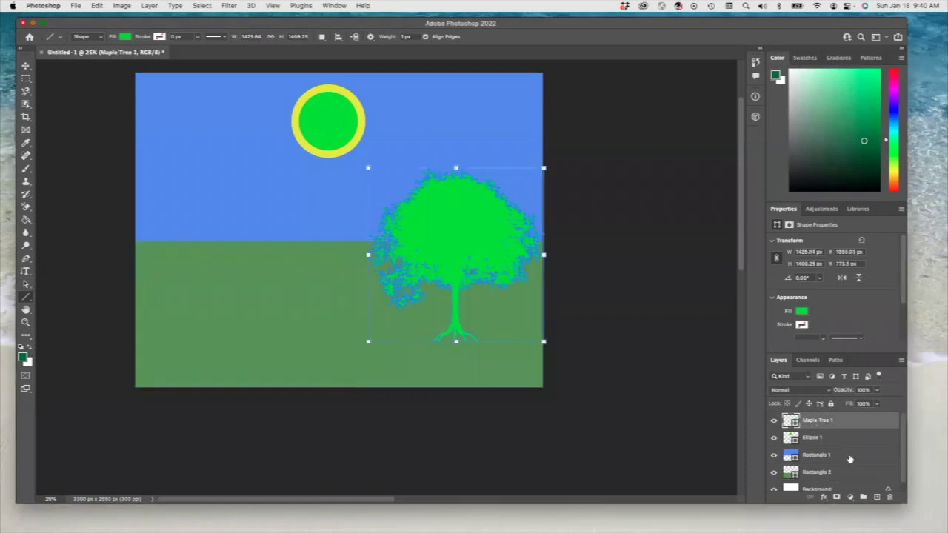
click(877, 497)
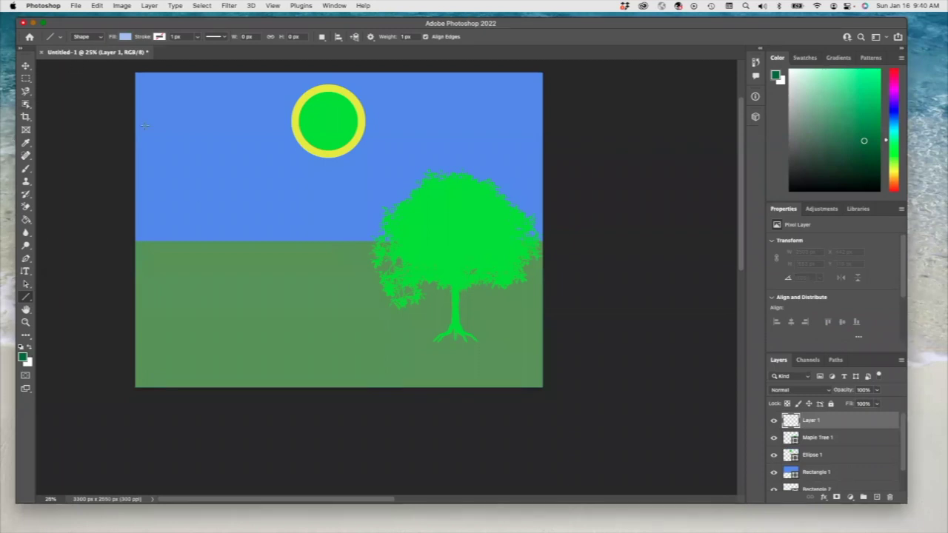
click(125, 37)
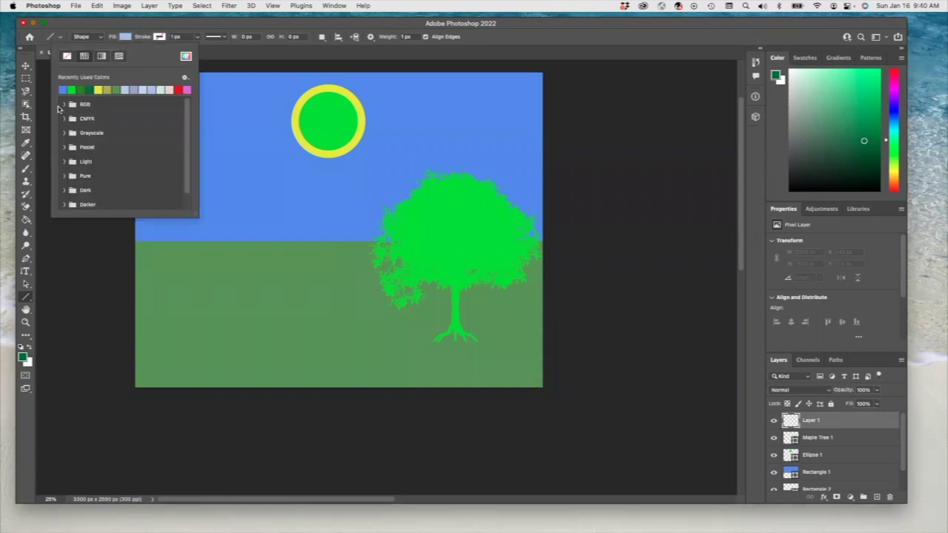
click(186, 56)
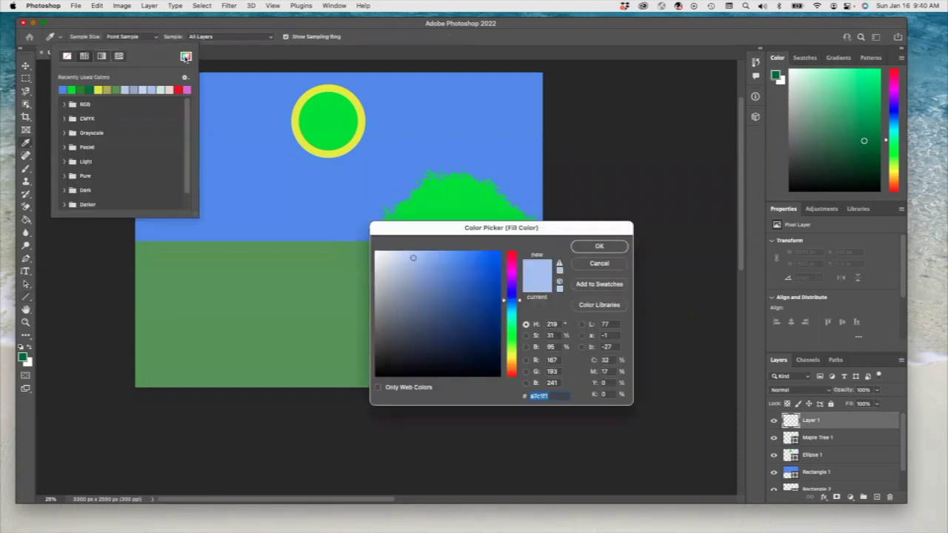
click(493, 271)
click(589, 245)
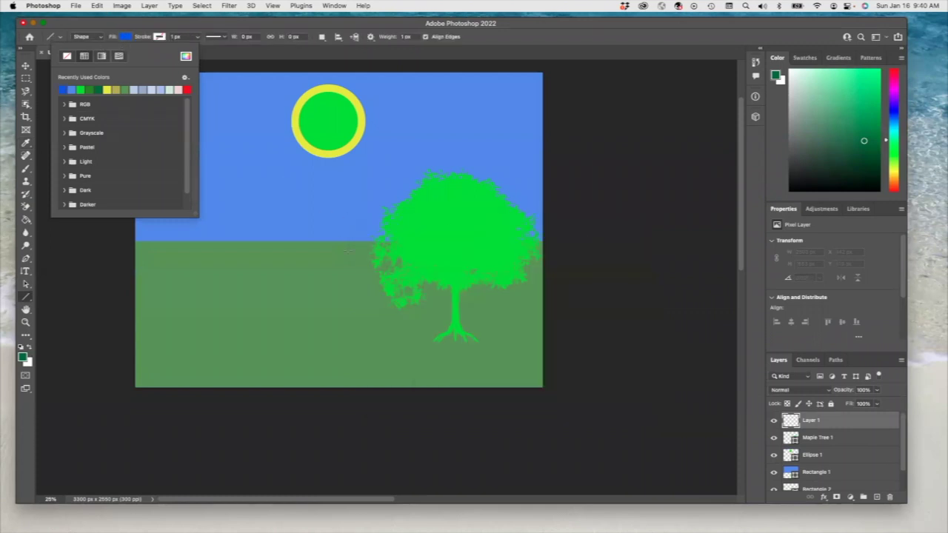
Step: Draw two thin lines from the horizon to the bottom edge, then a blue 922 × 1161 px triangle between them
drag(337, 241, 415, 385)
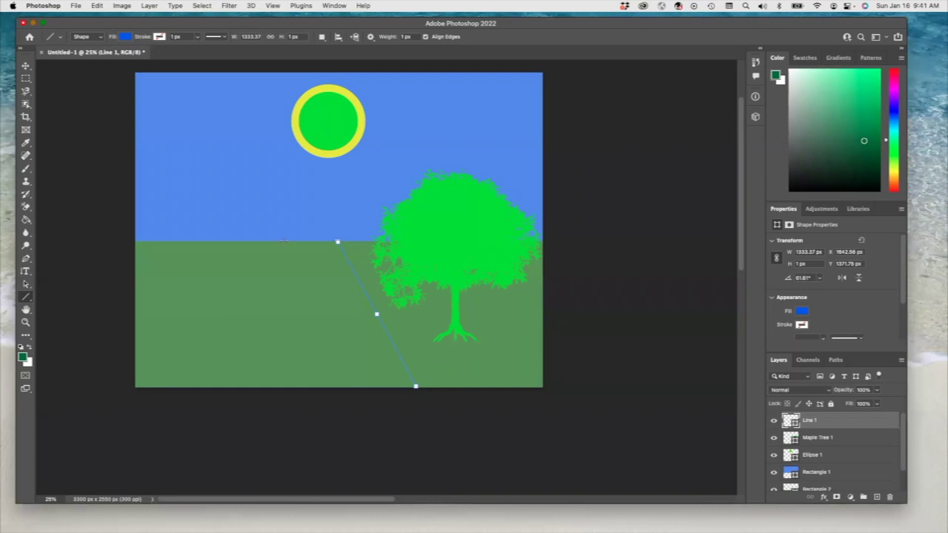
drag(283, 240, 227, 386)
right_click(26, 298)
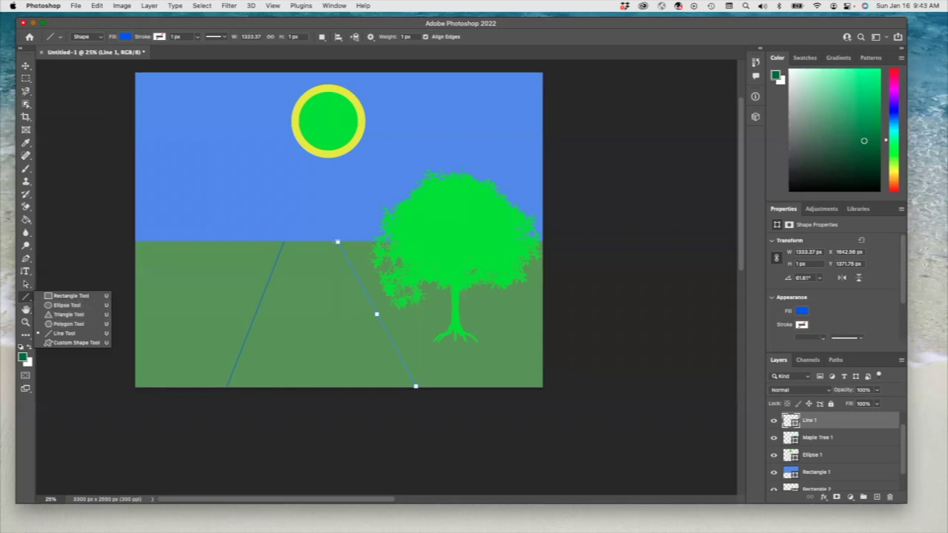
click(83, 315)
drag(285, 242, 397, 384)
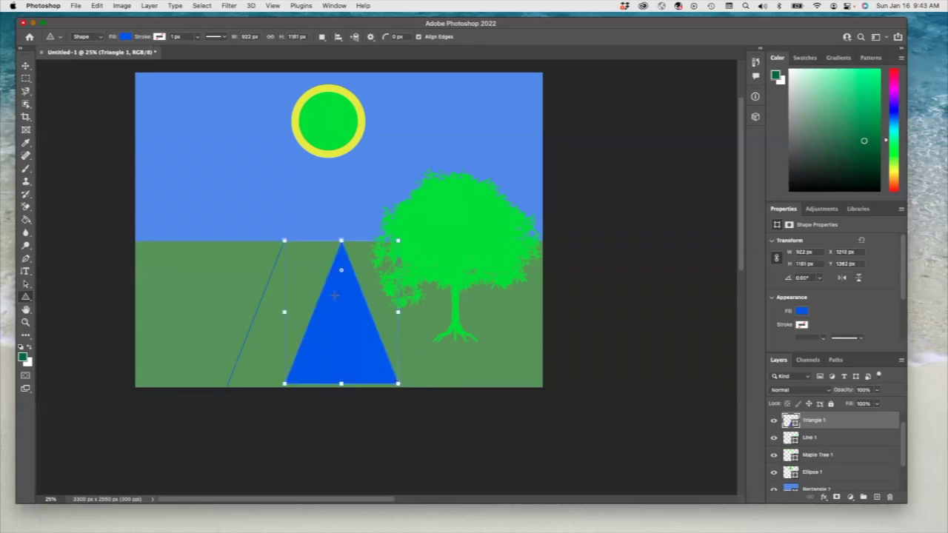
Step: Delete the Line 1 and Line 2 layers
click(823, 438)
click(890, 498)
click(472, 187)
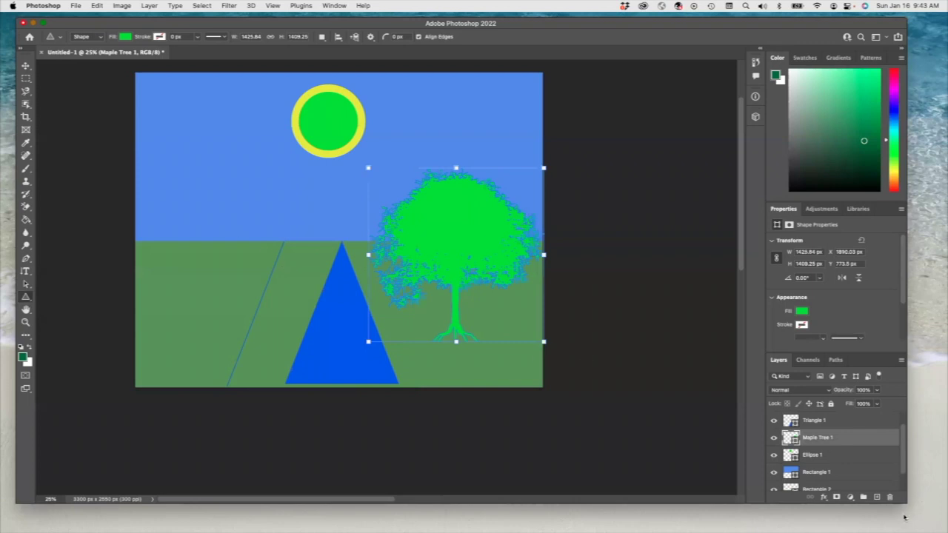
scroll(835, 448, up, 2)
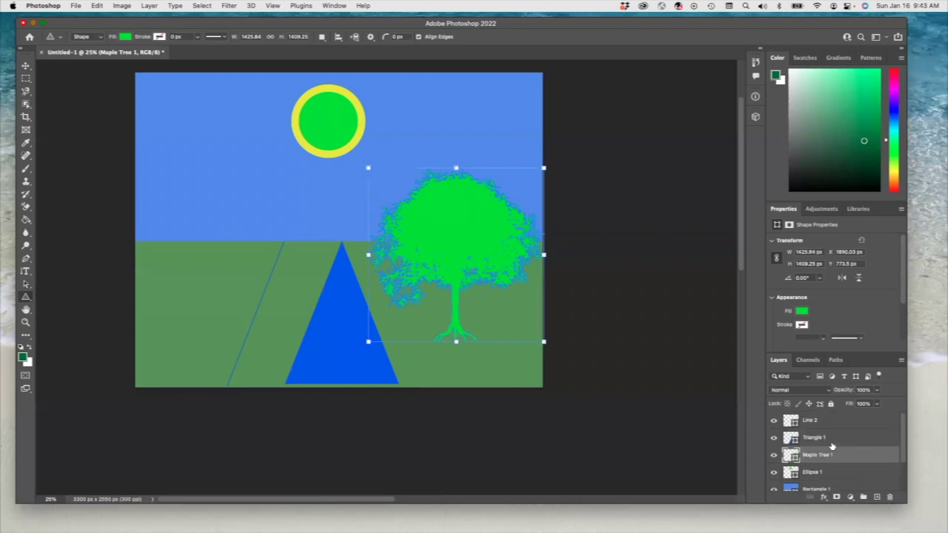
click(823, 424)
click(890, 500)
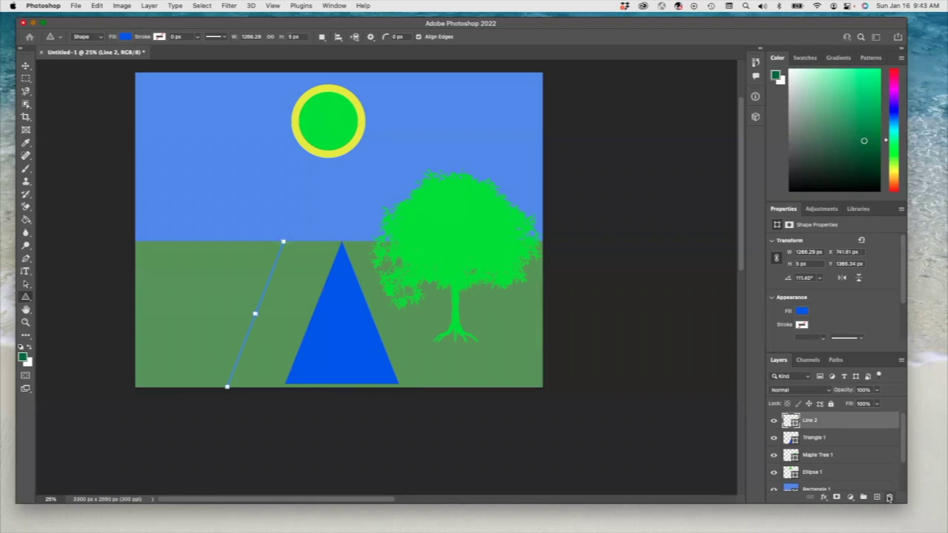
click(466, 184)
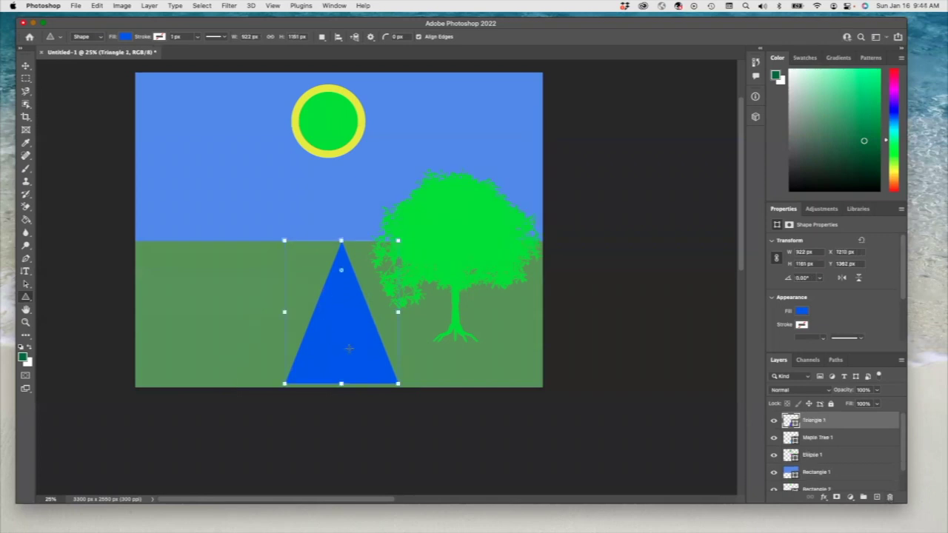
Step: Reshape the triangle road to 813 × 1184 px and shift it so its apex sits at X 1160, Y 1366
drag(283, 240, 252, 242)
drag(397, 384, 353, 387)
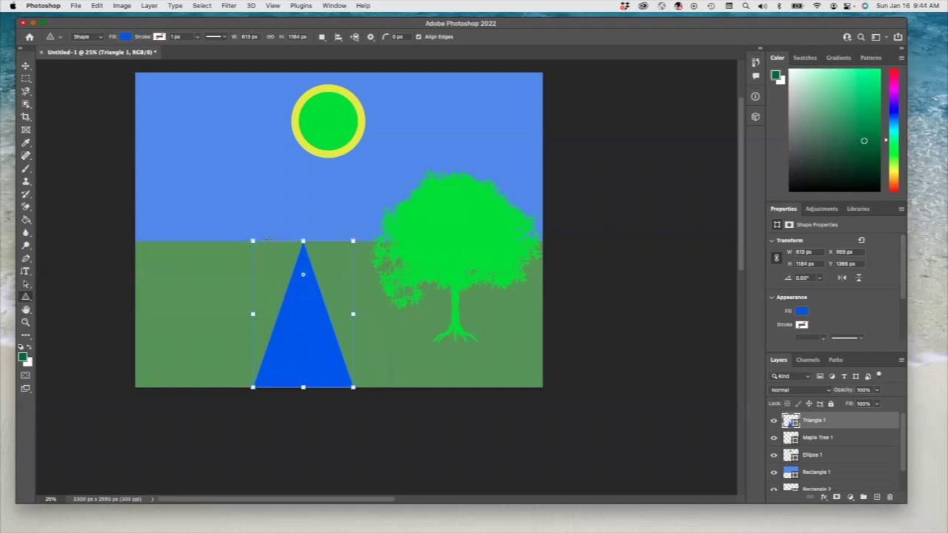
click(25, 65)
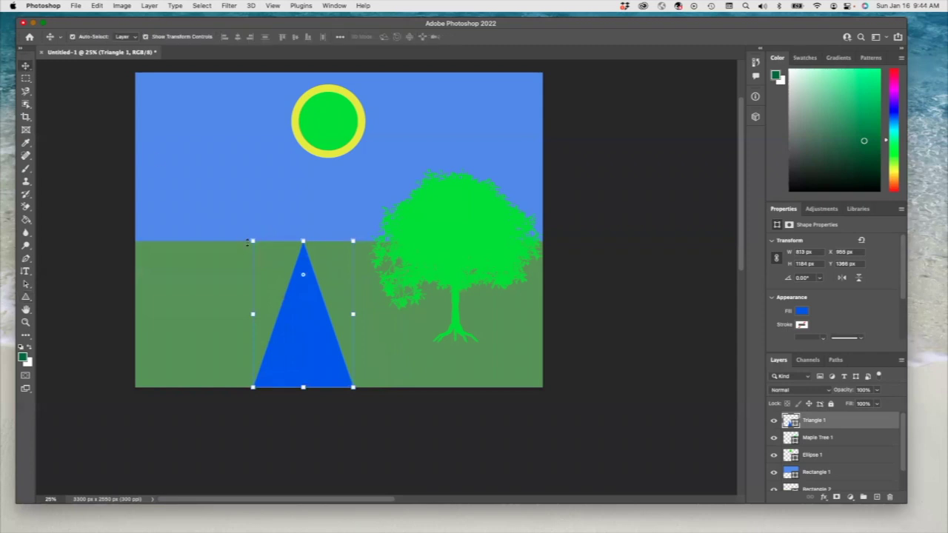
mouse_move(269, 246)
mouse_down()
mouse_move(283, 252)
mouse_move(266, 252)
mouse_up()
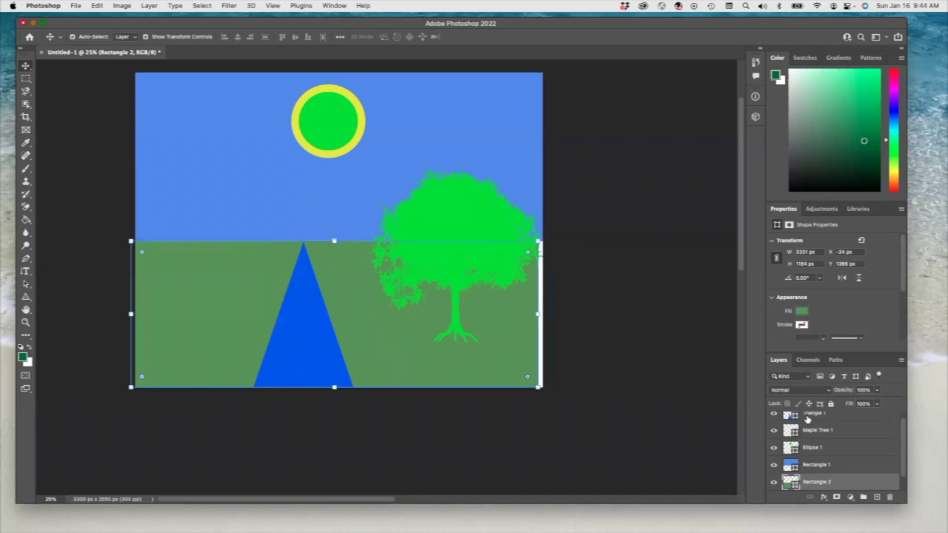
click(801, 418)
mouse_move(319, 304)
mouse_down()
mouse_move(310, 305)
mouse_move(323, 303)
mouse_up()
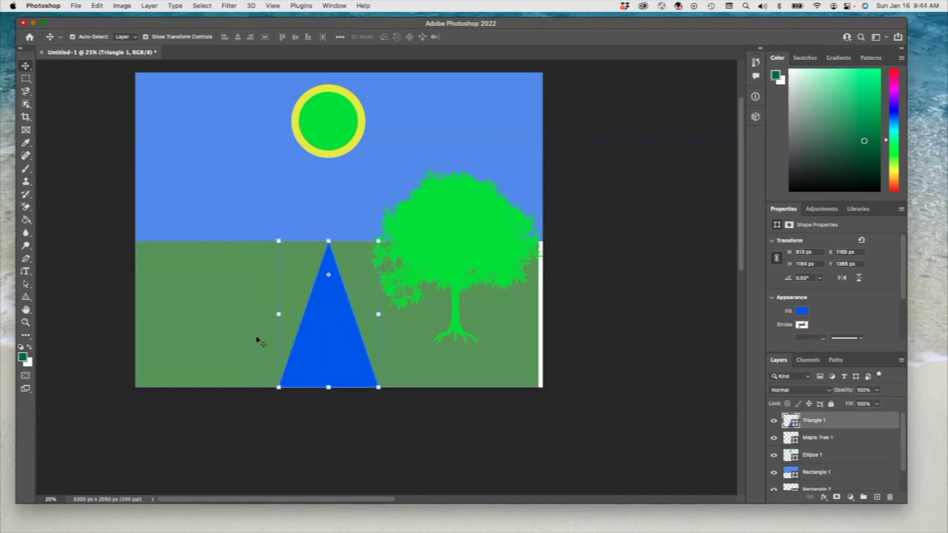
click(30, 300)
click(30, 299)
Step: Create a 301 × 60 px canoe from the Boats preset shapes with the Custom Shape Tool
click(30, 300)
click(30, 300)
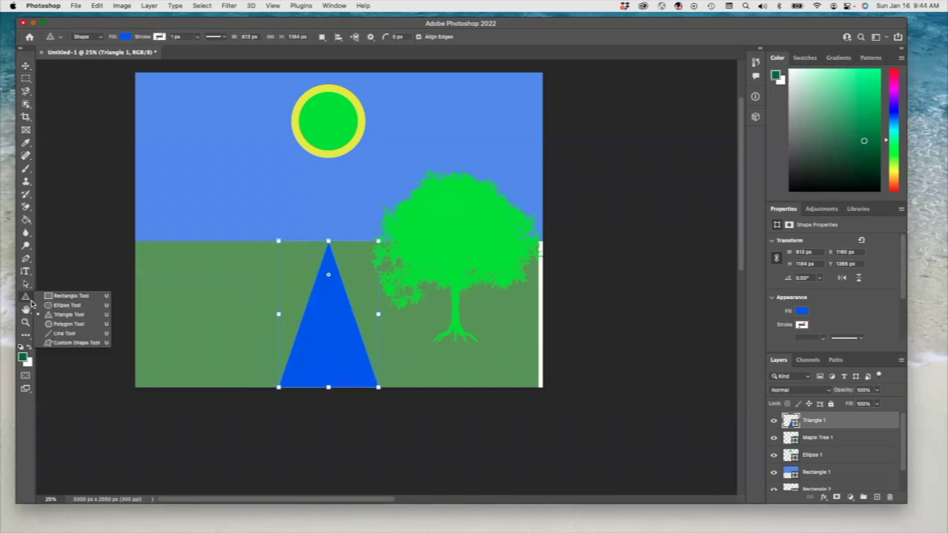
click(87, 343)
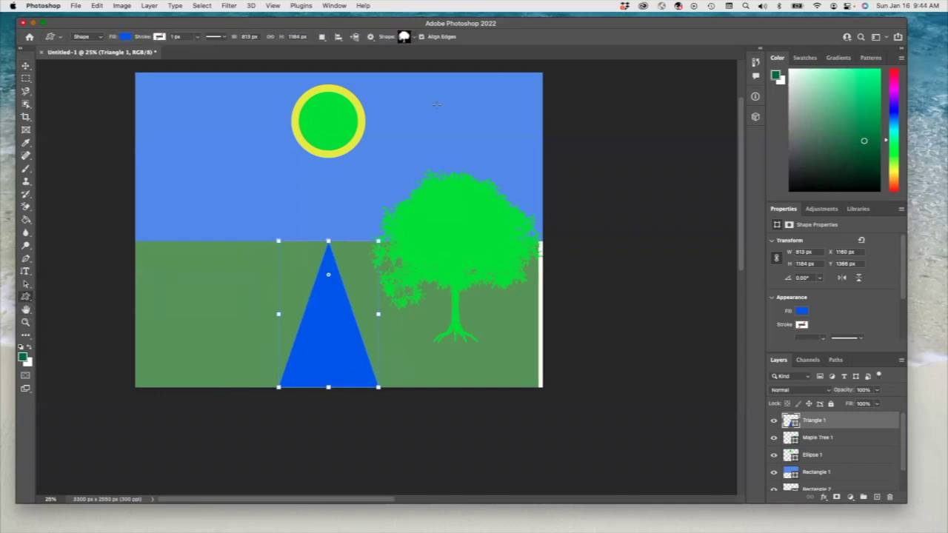
click(411, 38)
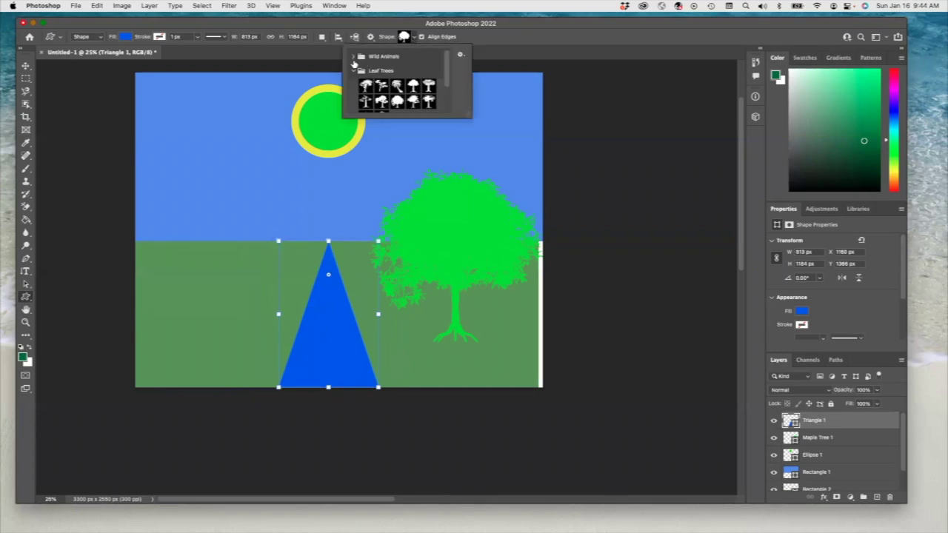
click(353, 70)
click(353, 85)
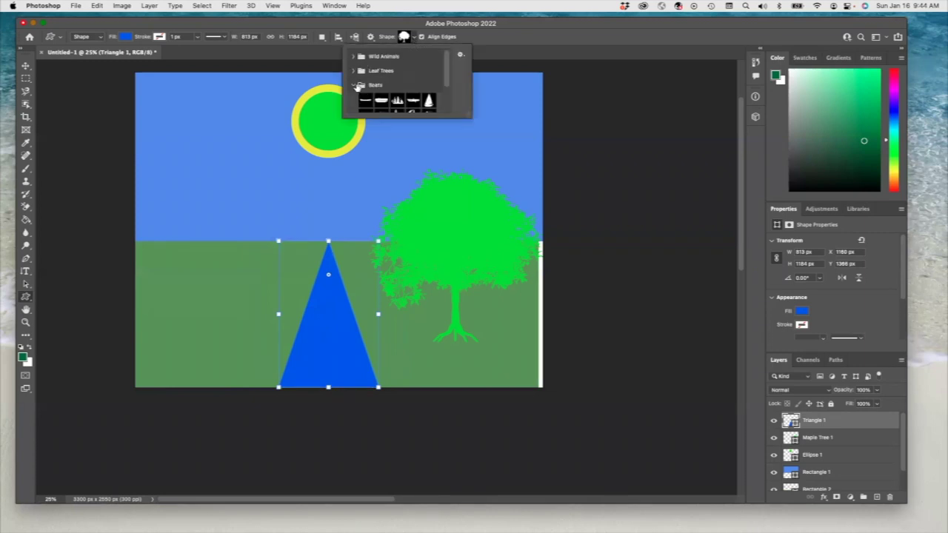
drag(446, 74, 453, 89)
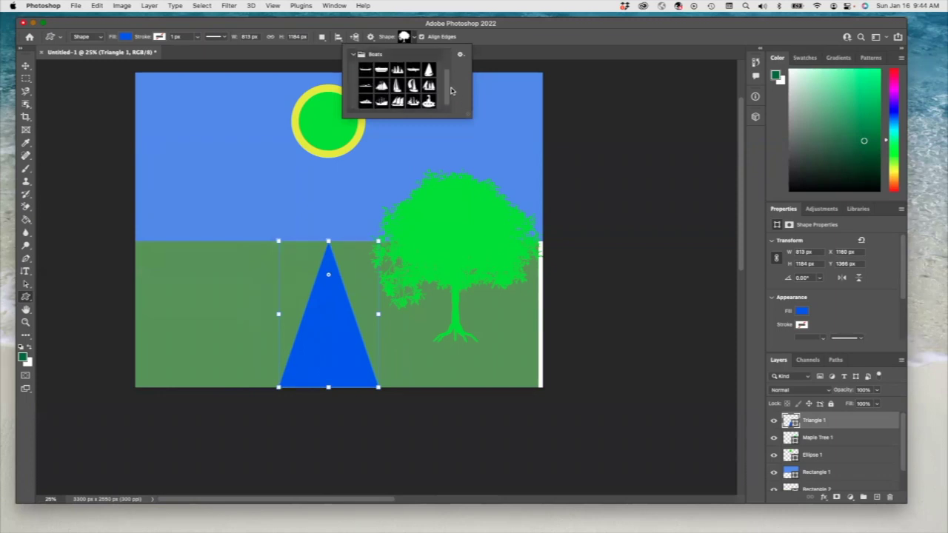
click(367, 77)
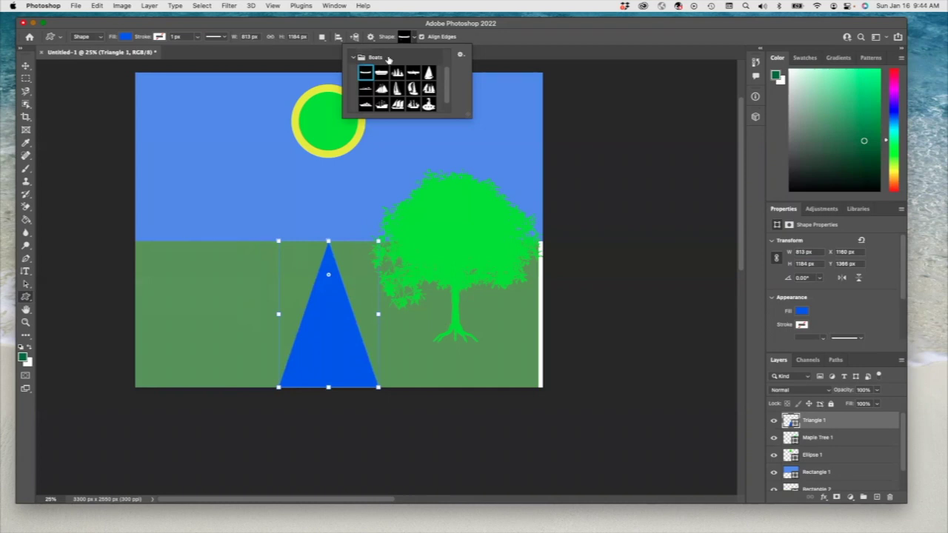
click(275, 208)
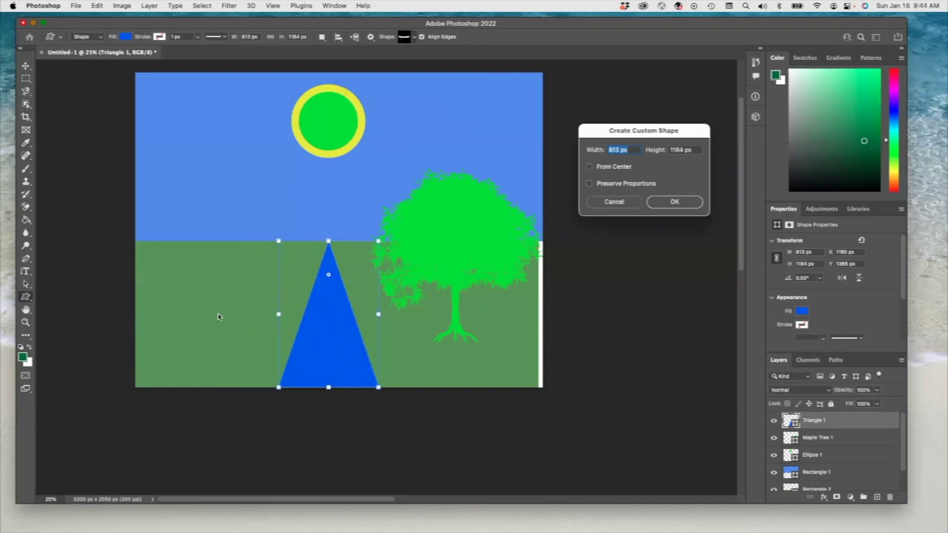
click(687, 203)
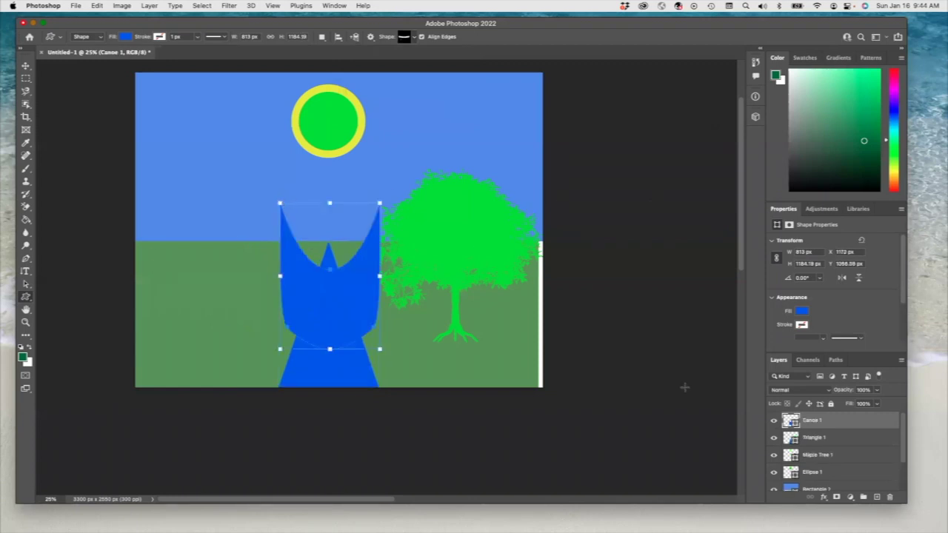
Step: Fill the canoe with light pink
click(802, 311)
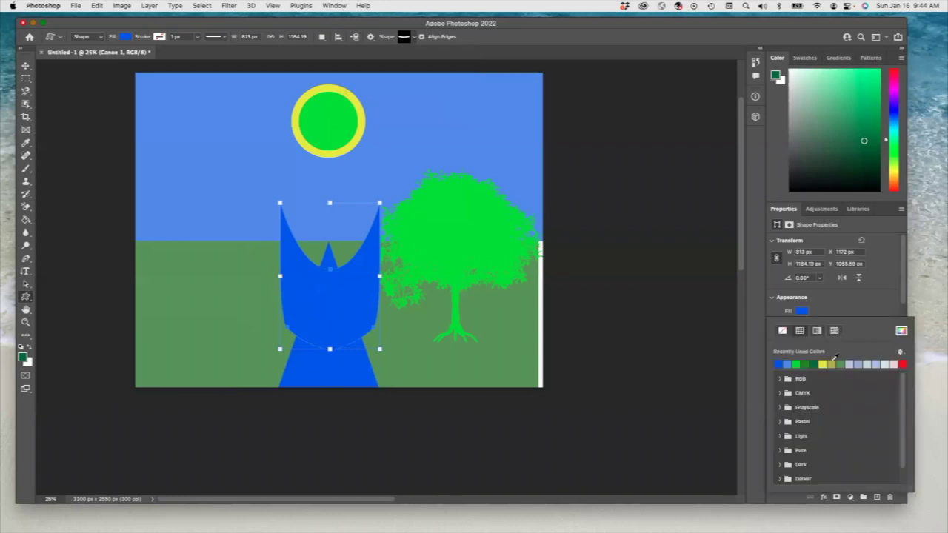
click(893, 364)
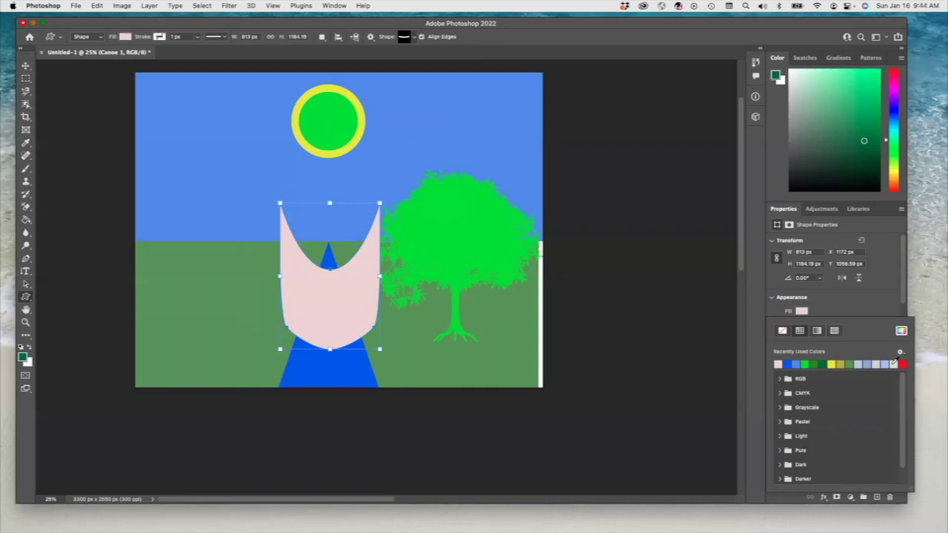
click(280, 204)
Step: Move the canoe up onto the blue river at X 1416, Y 2040
drag(380, 348, 341, 343)
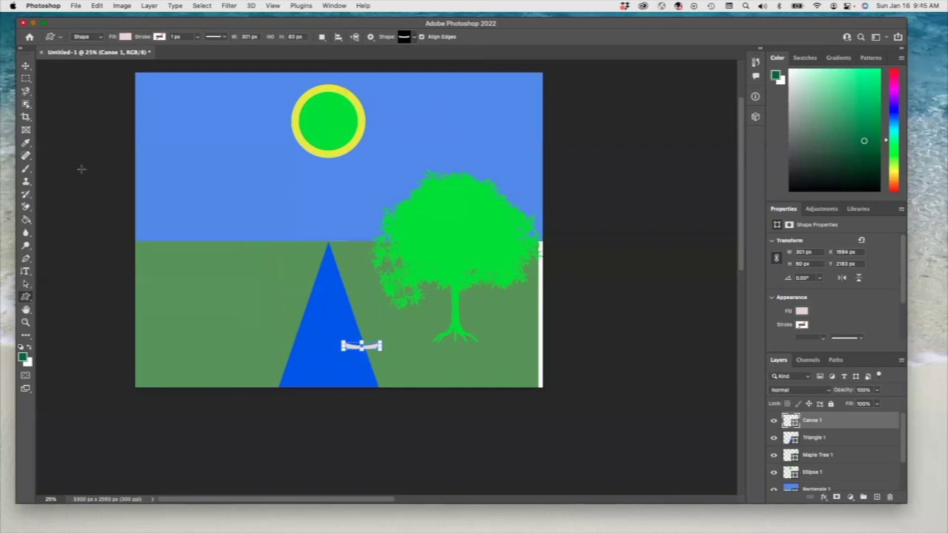
click(29, 66)
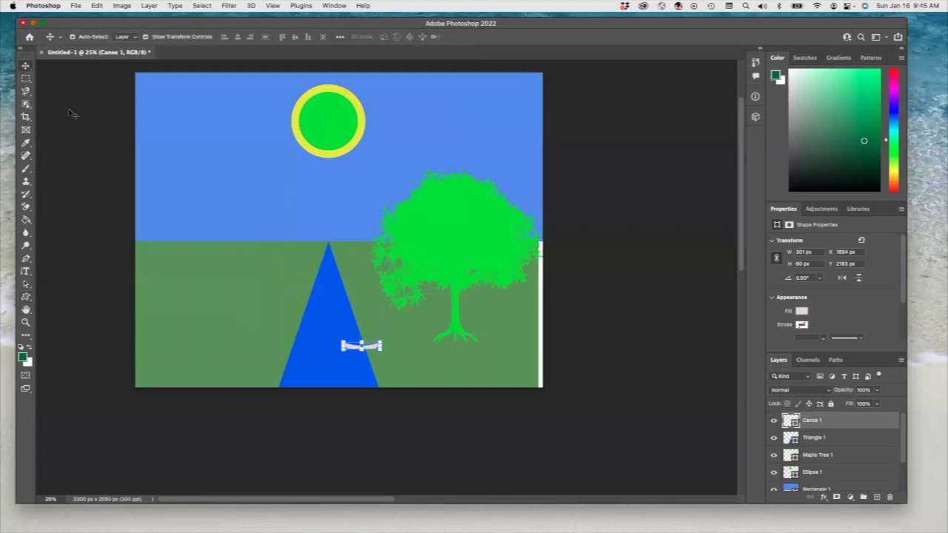
drag(356, 352, 321, 338)
click(26, 297)
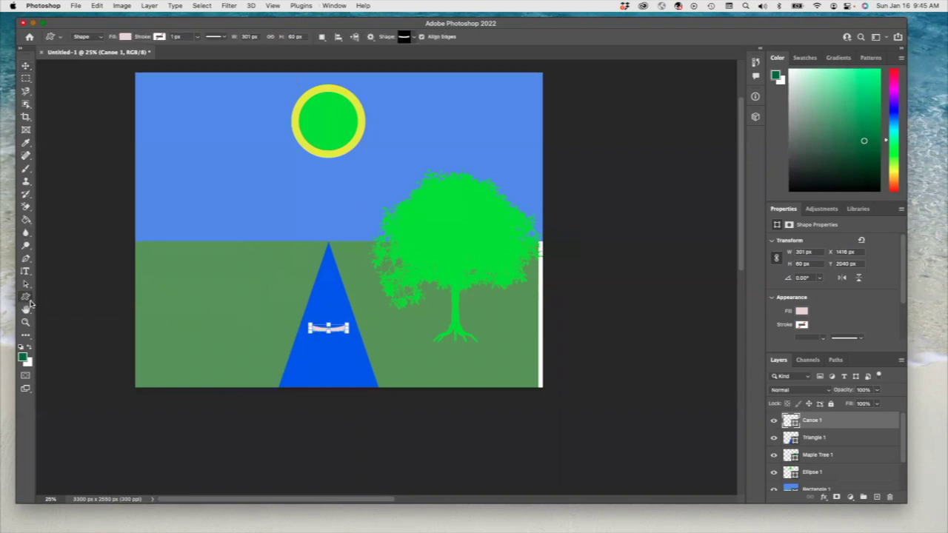
right_click(30, 301)
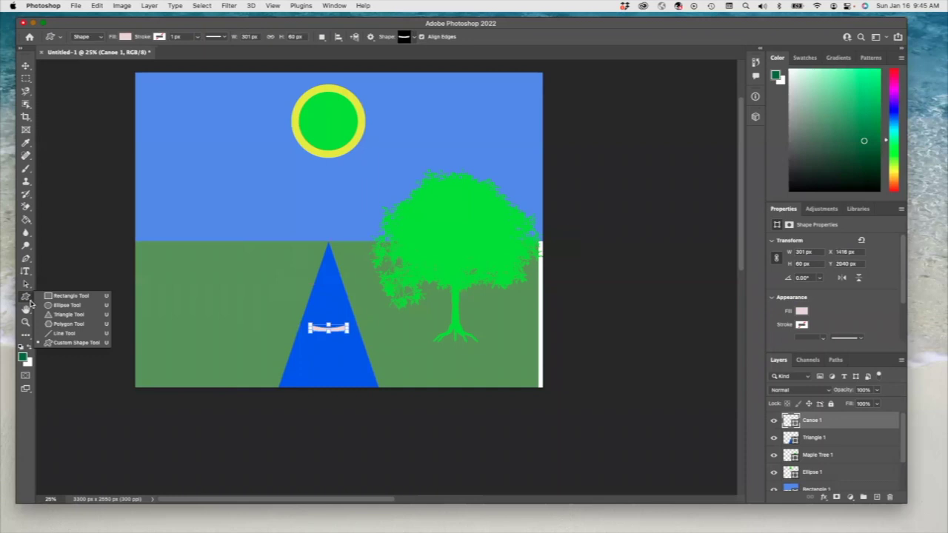
Step: Select the first shape in the Flowers set of the Custom Shape picker
click(65, 344)
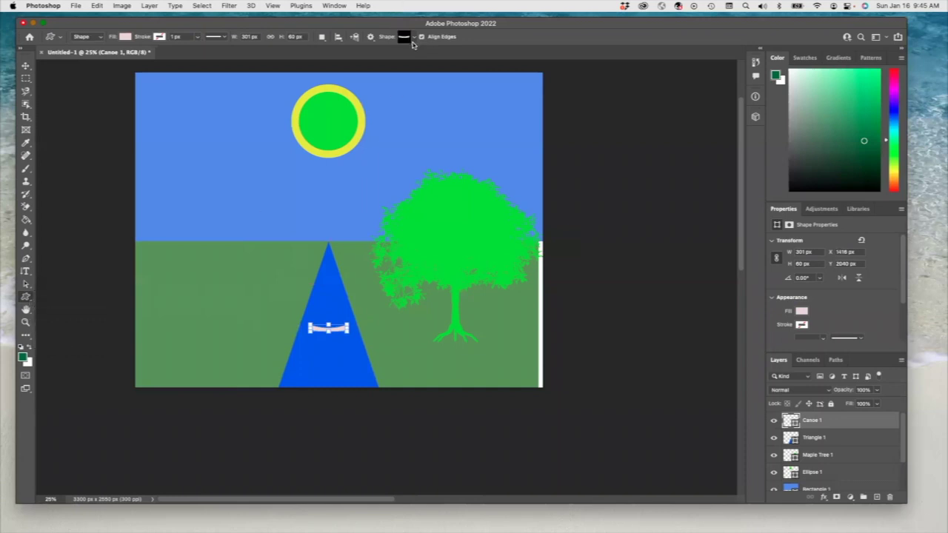
click(409, 38)
click(354, 57)
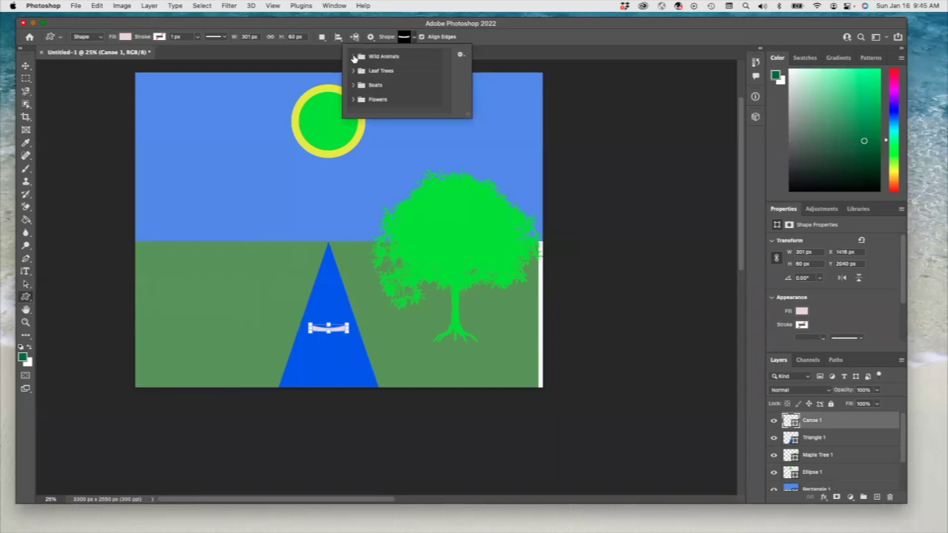
click(361, 100)
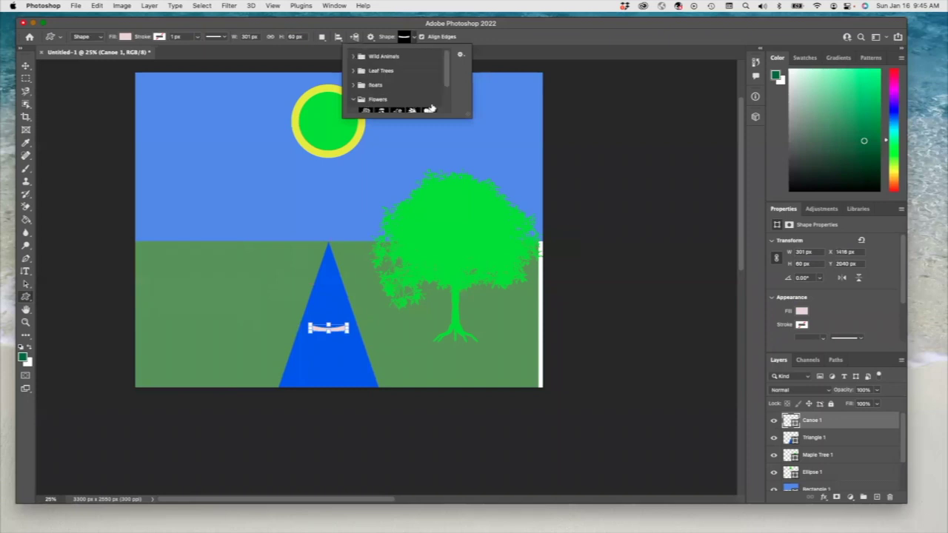
drag(445, 68, 455, 104)
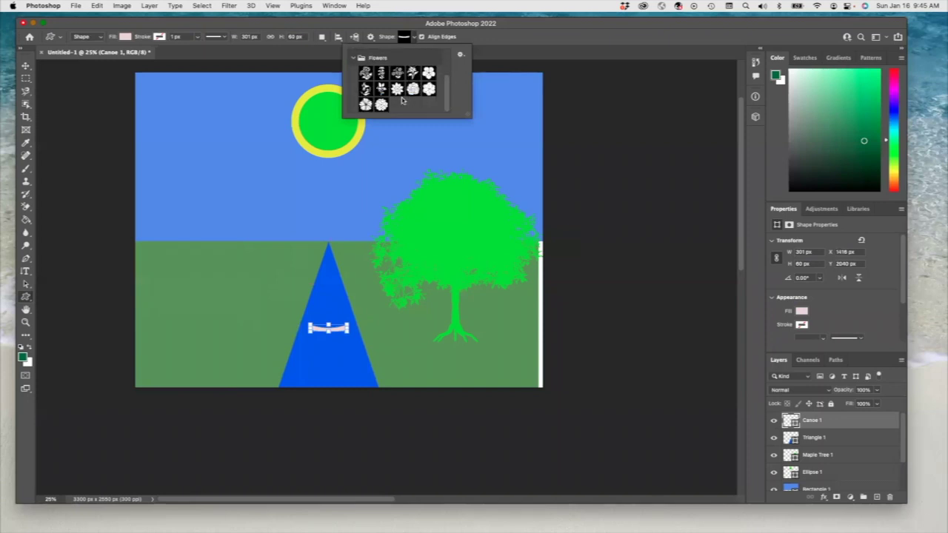
click(365, 72)
Step: Draw the flower on the lower-left grass, fill it red, and scale it down small
drag(149, 287, 217, 380)
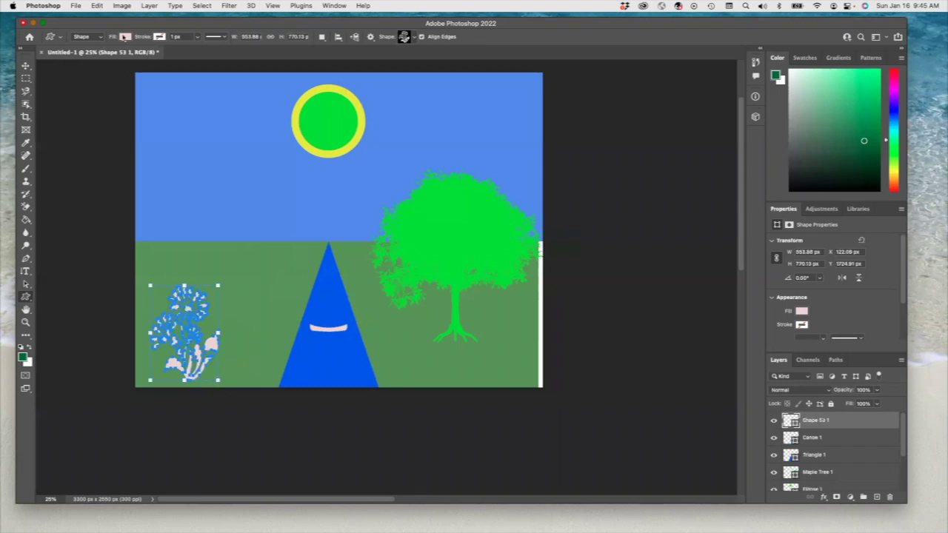
click(125, 37)
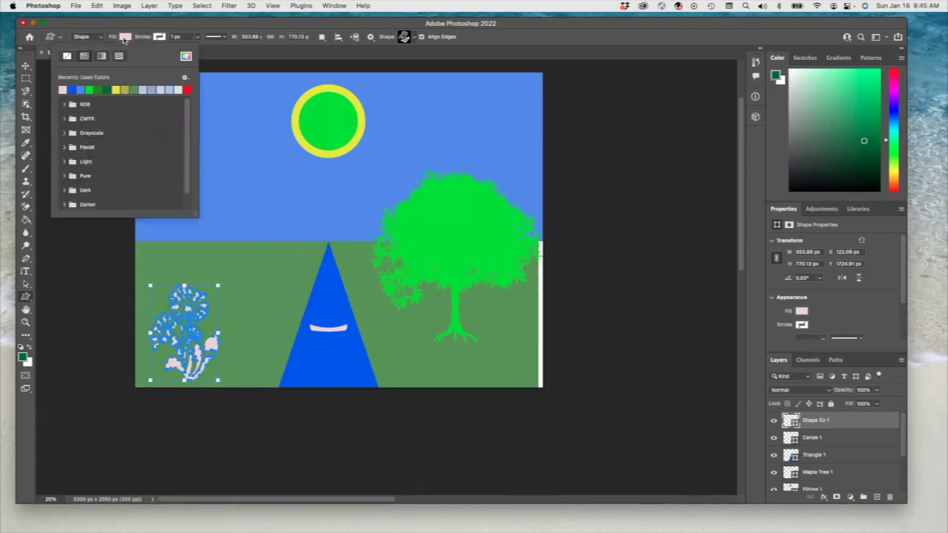
click(185, 56)
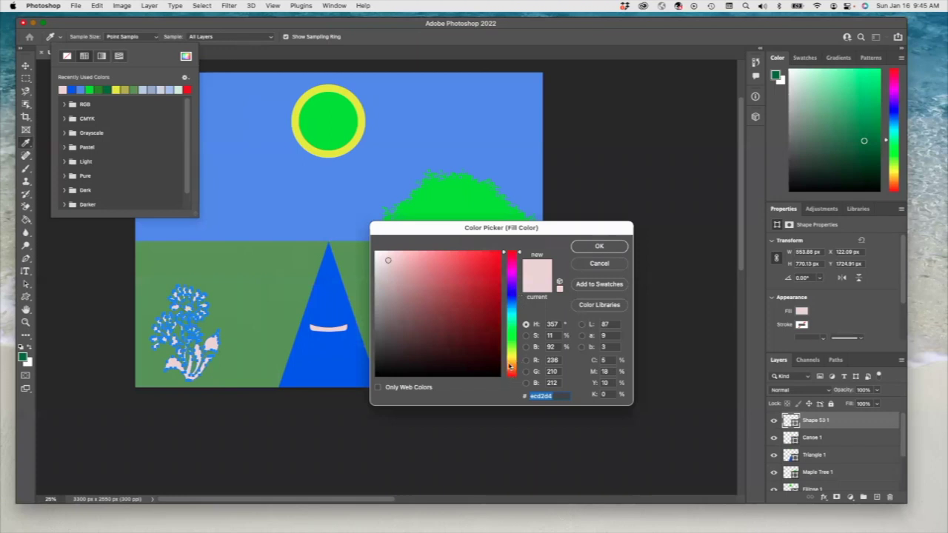
click(476, 253)
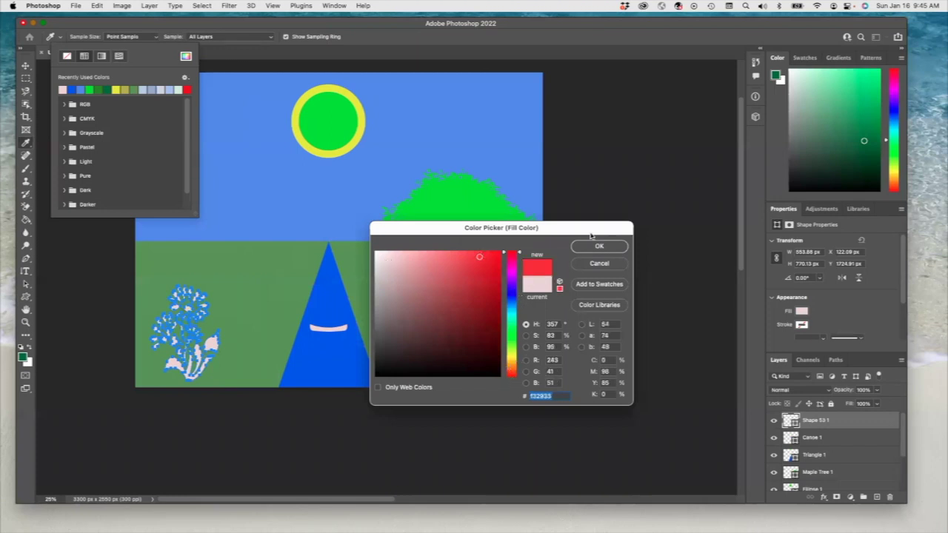
click(598, 246)
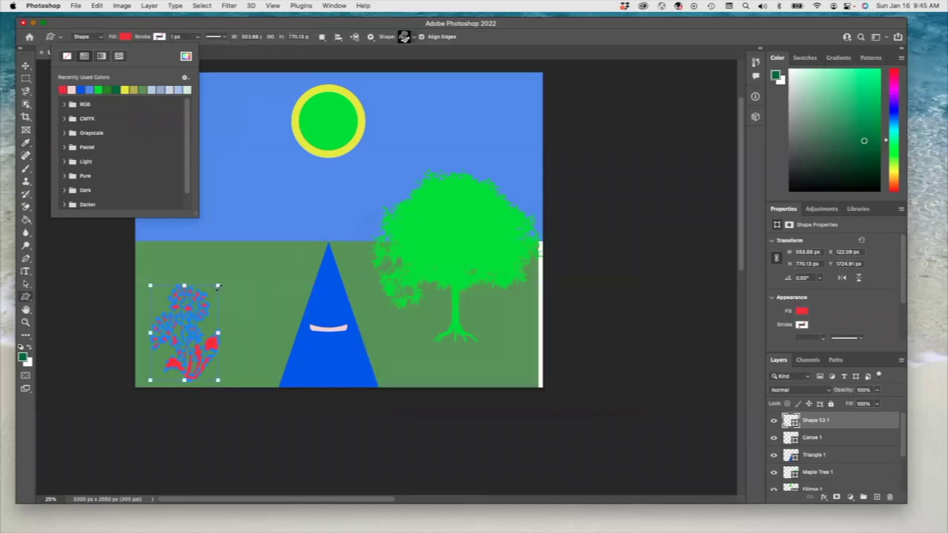
click(217, 286)
drag(217, 286, 184, 341)
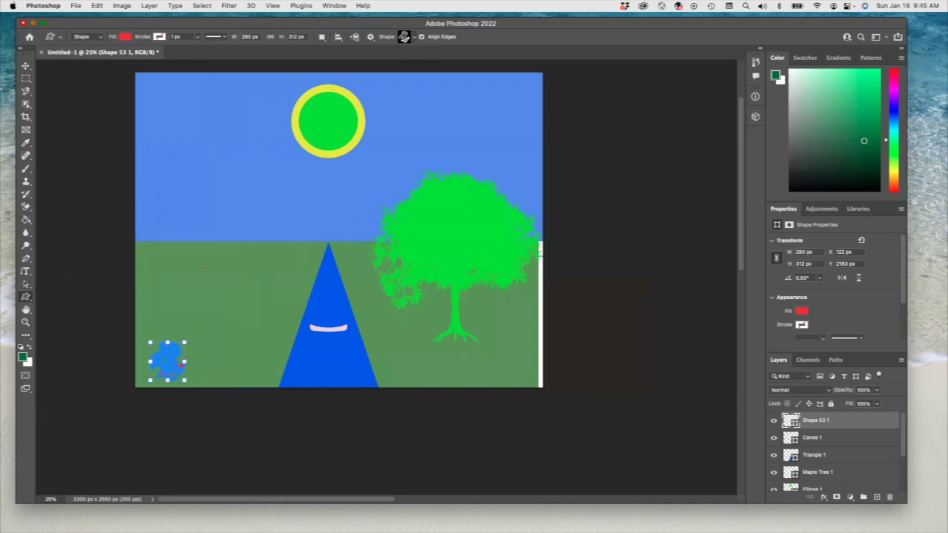
click(413, 37)
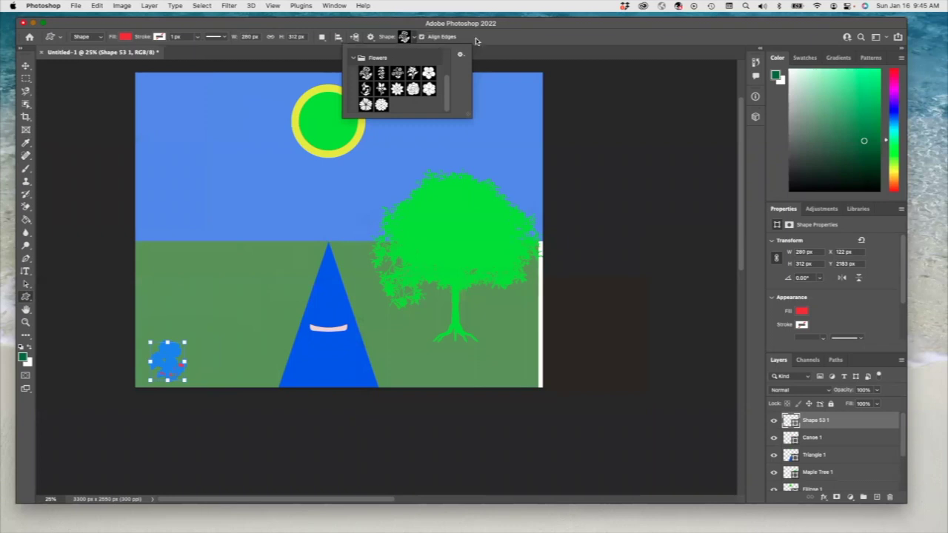
Step: Draw the fourth Flowers shape on the grass just right of the red flower
click(498, 46)
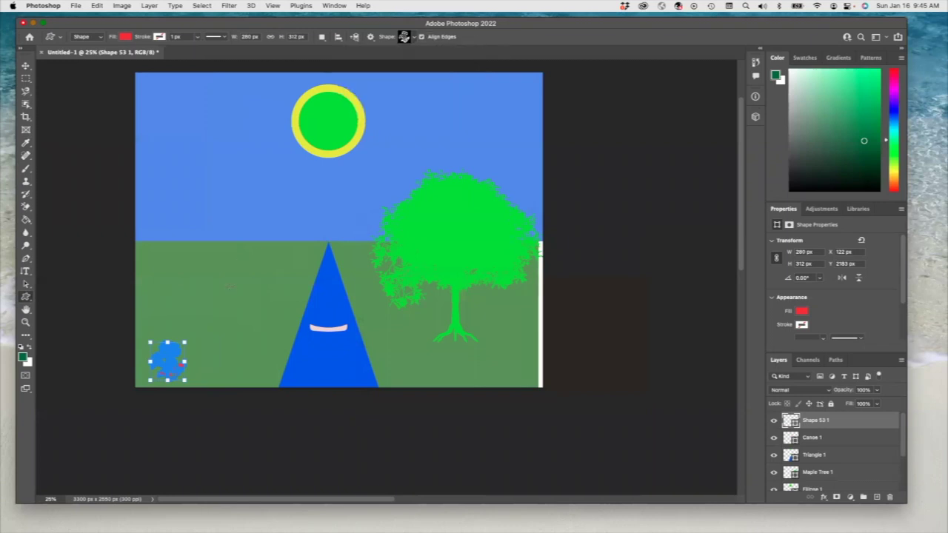
click(413, 38)
click(412, 74)
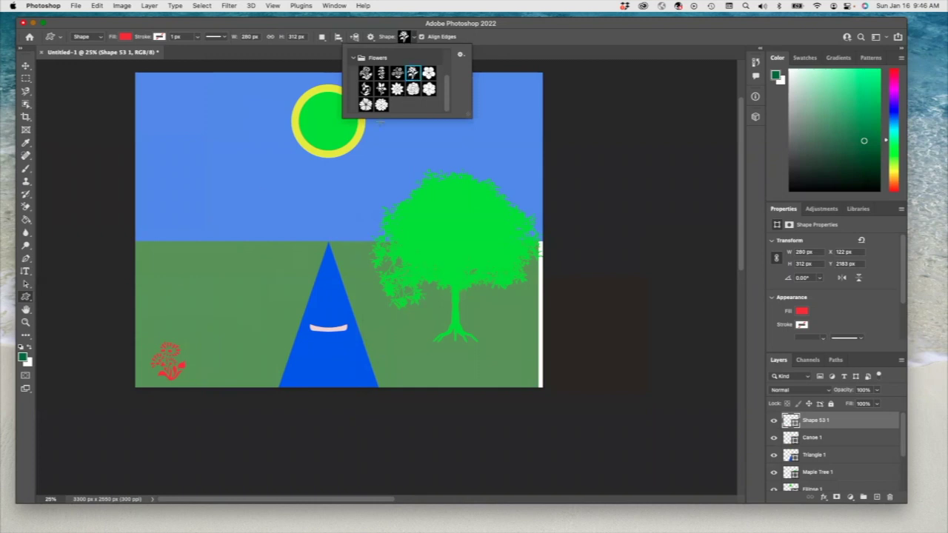
drag(202, 321, 245, 368)
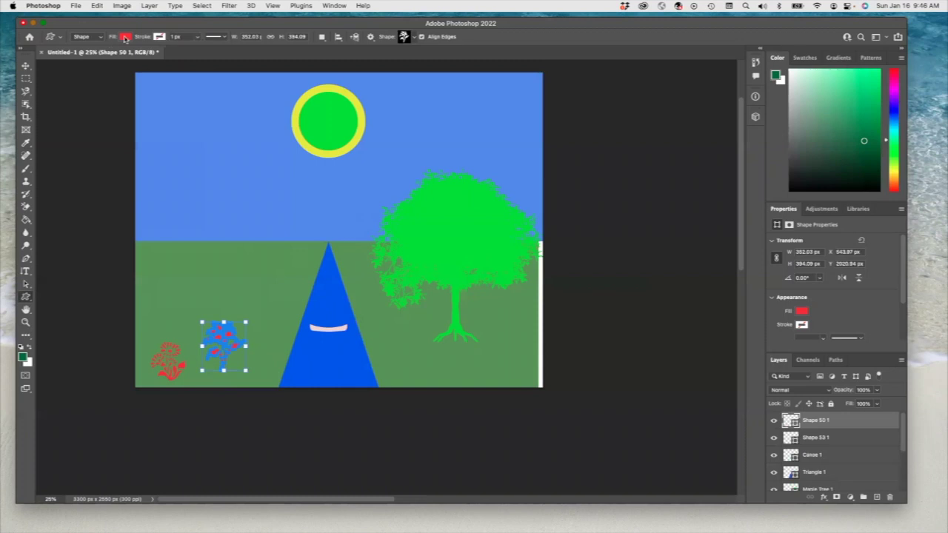
Step: Fill the new flower yellow and commit the shape
click(125, 38)
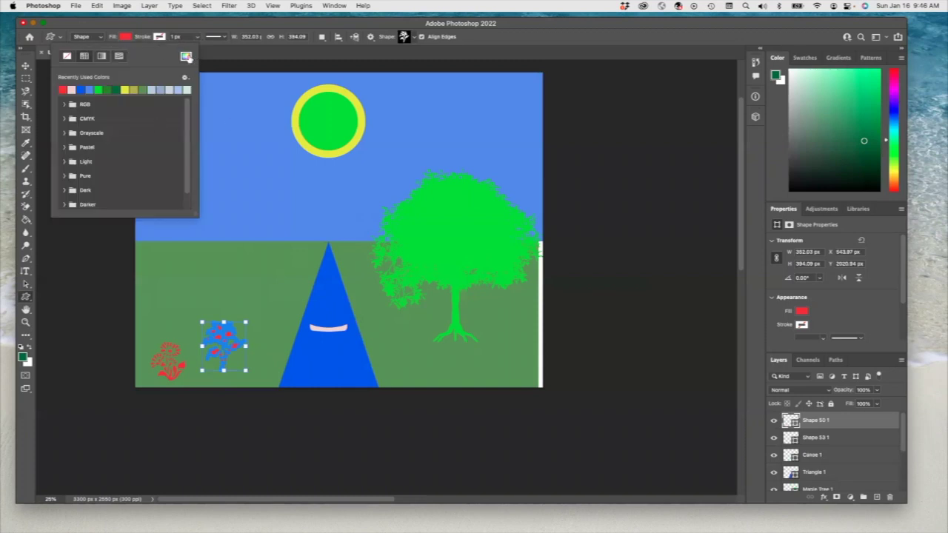
click(186, 57)
click(510, 356)
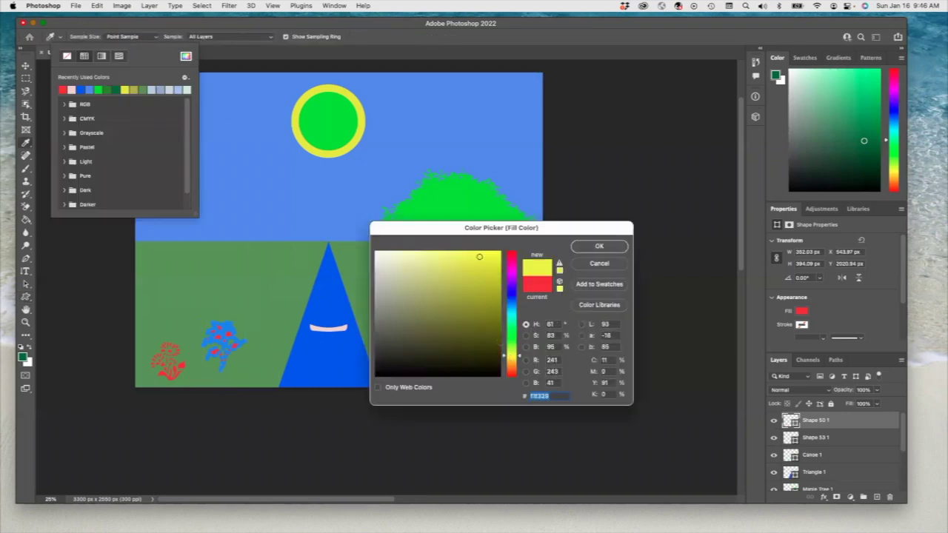
click(600, 247)
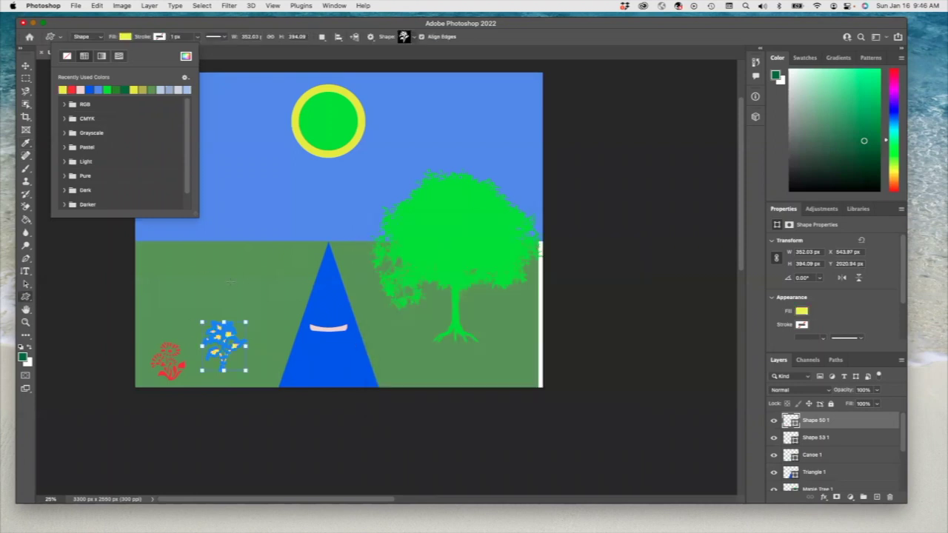
click(230, 280)
key(Return)
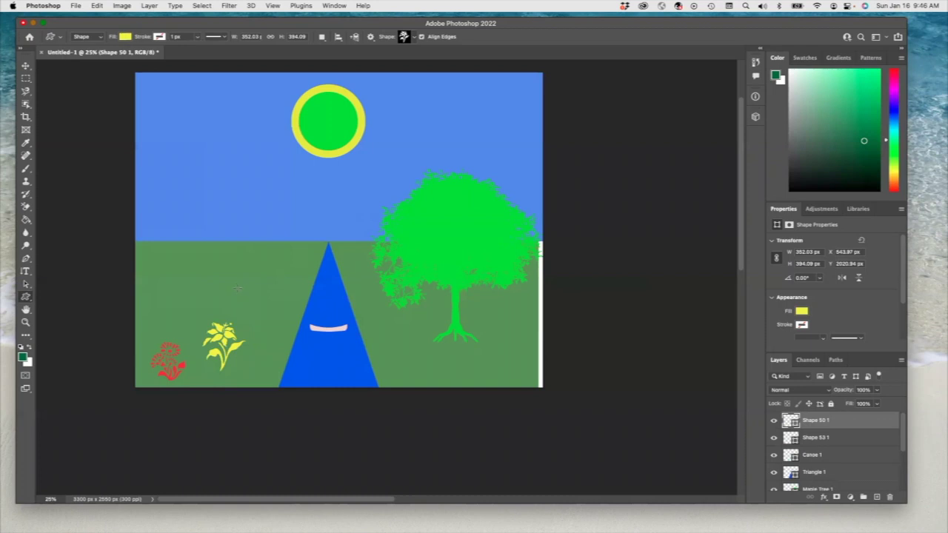
click(413, 37)
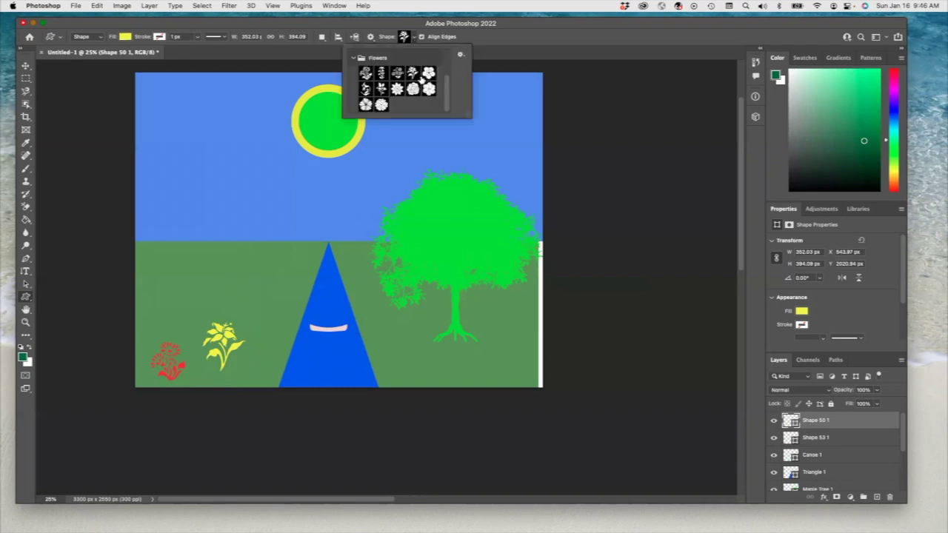
Step: Draw another flower on the upper-left grass and give it a pink fill
click(381, 88)
drag(147, 252, 183, 295)
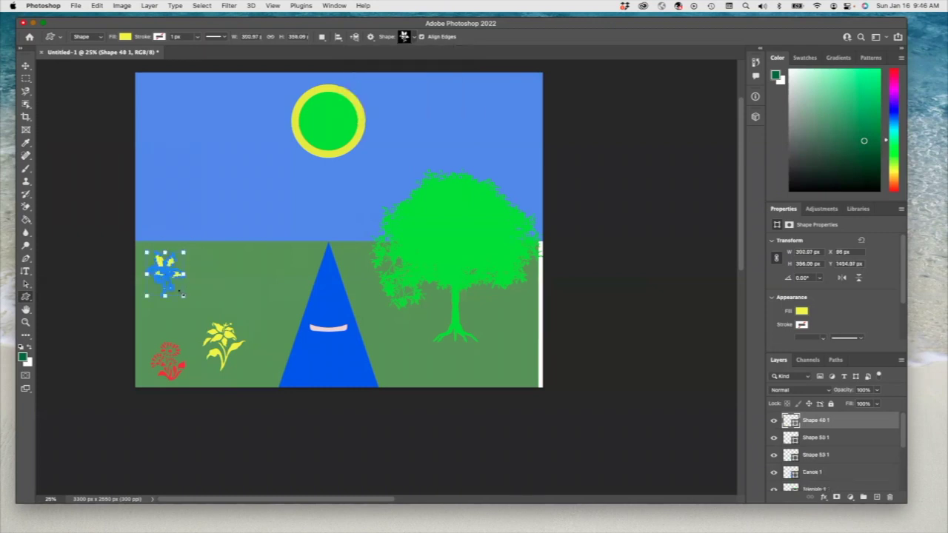
click(124, 36)
click(186, 56)
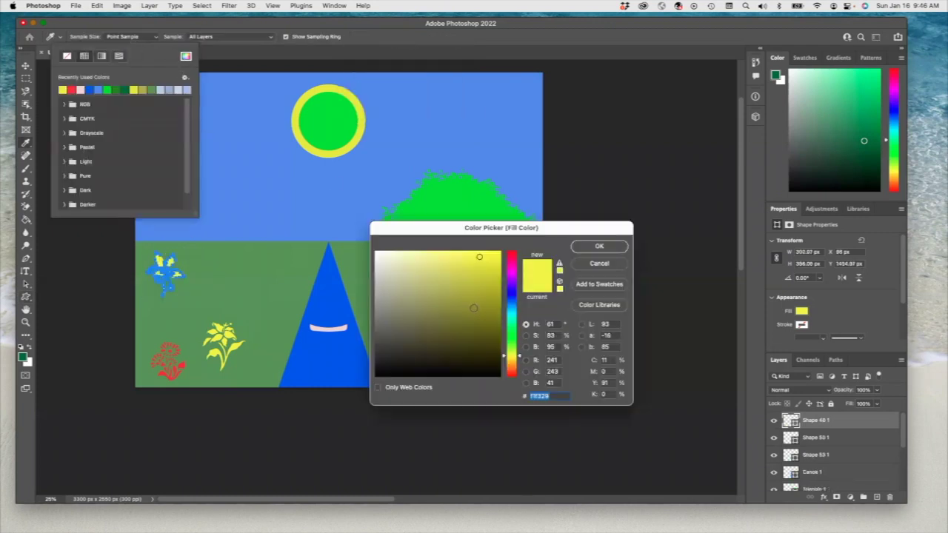
click(516, 274)
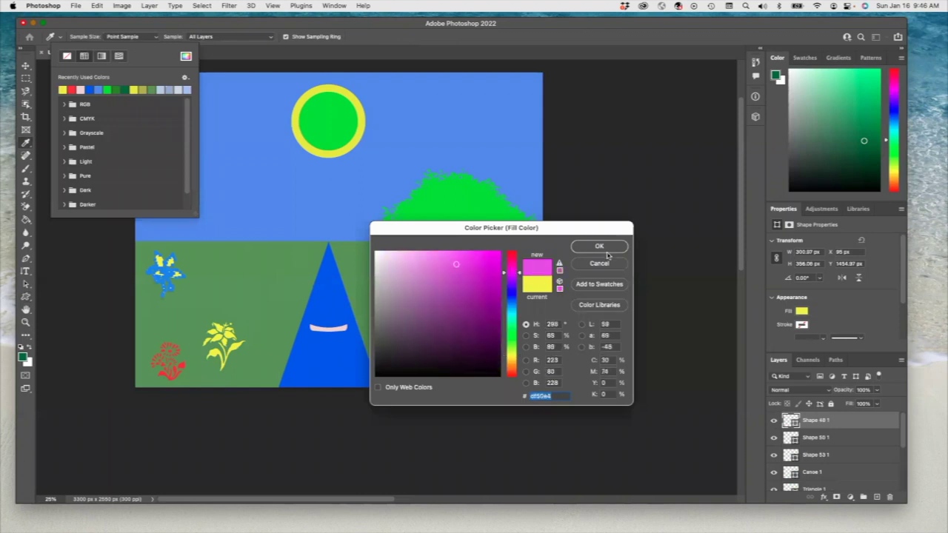
click(599, 245)
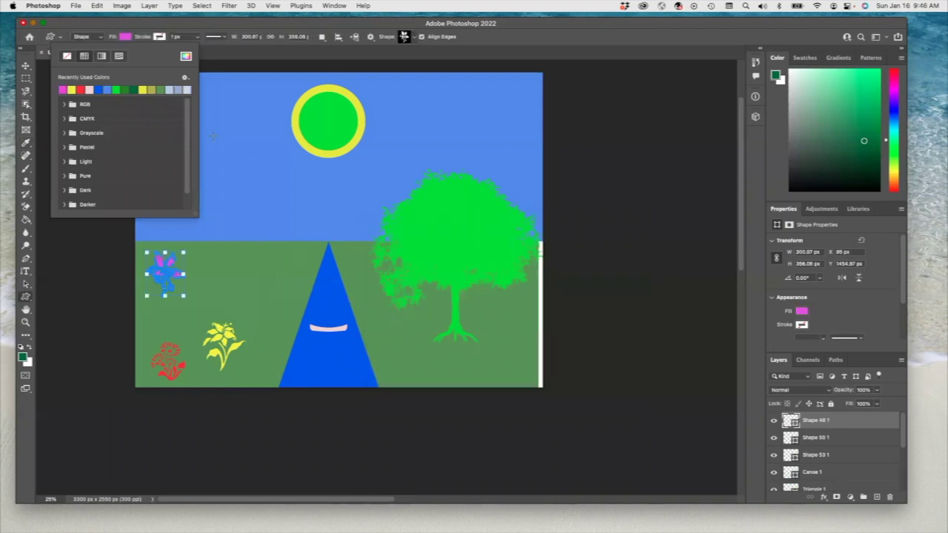
click(212, 257)
key(Return)
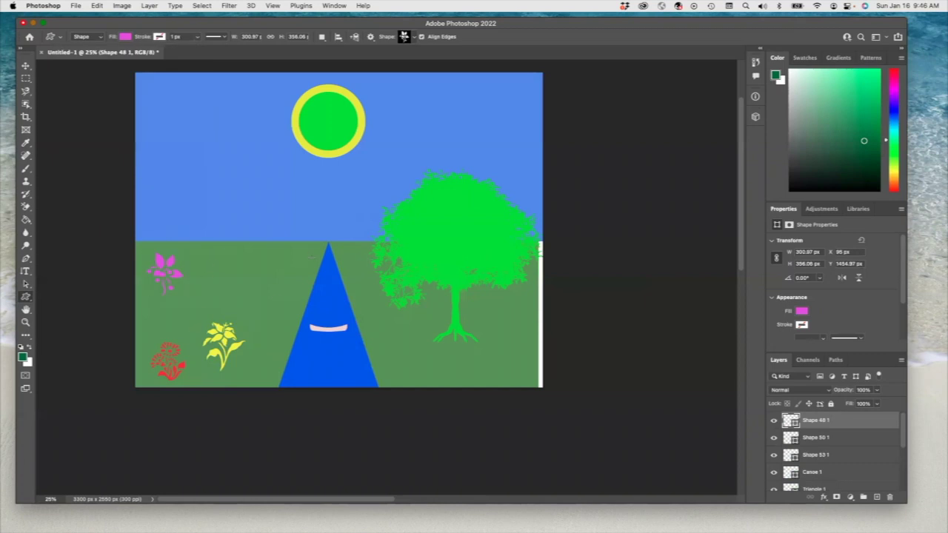
Step: Draw the third Flowers shape above the red flower, filled bright magenta
click(410, 36)
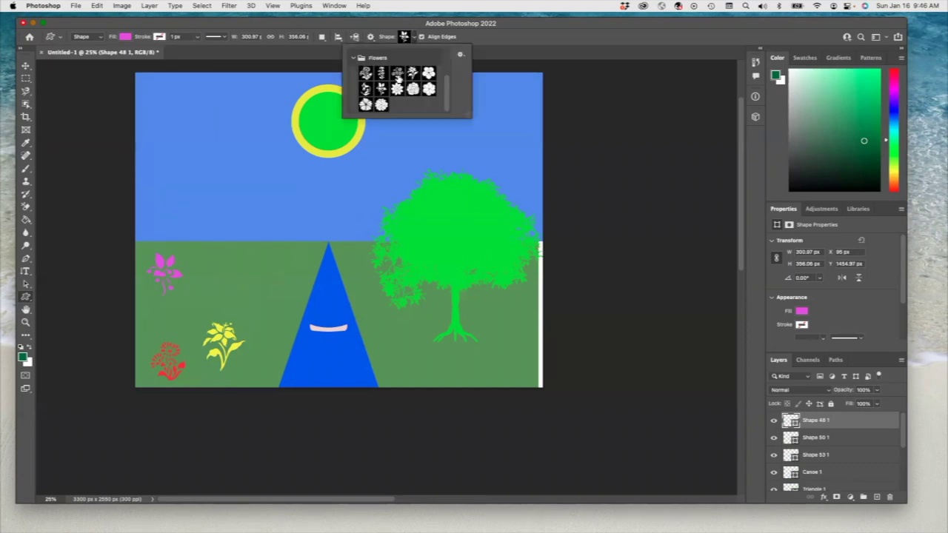
click(397, 73)
drag(152, 309, 198, 347)
click(126, 37)
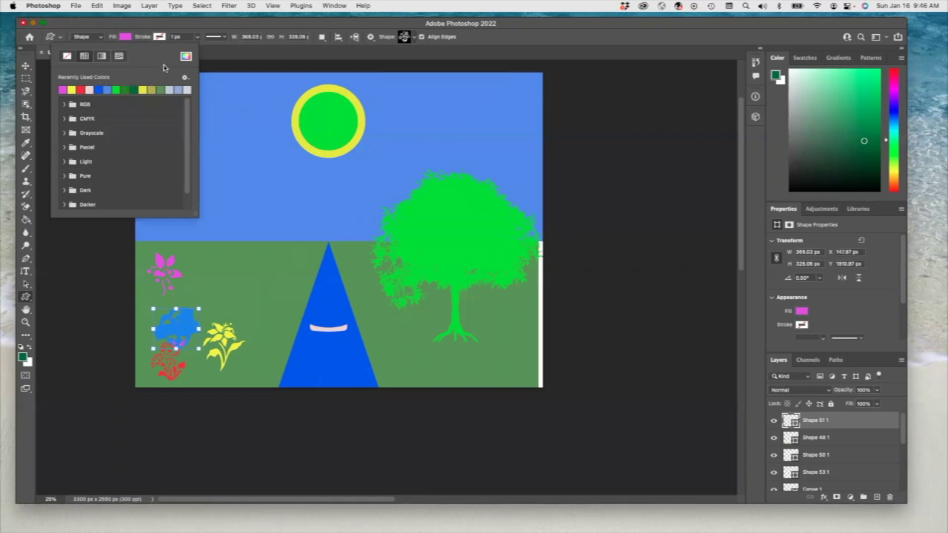
click(187, 57)
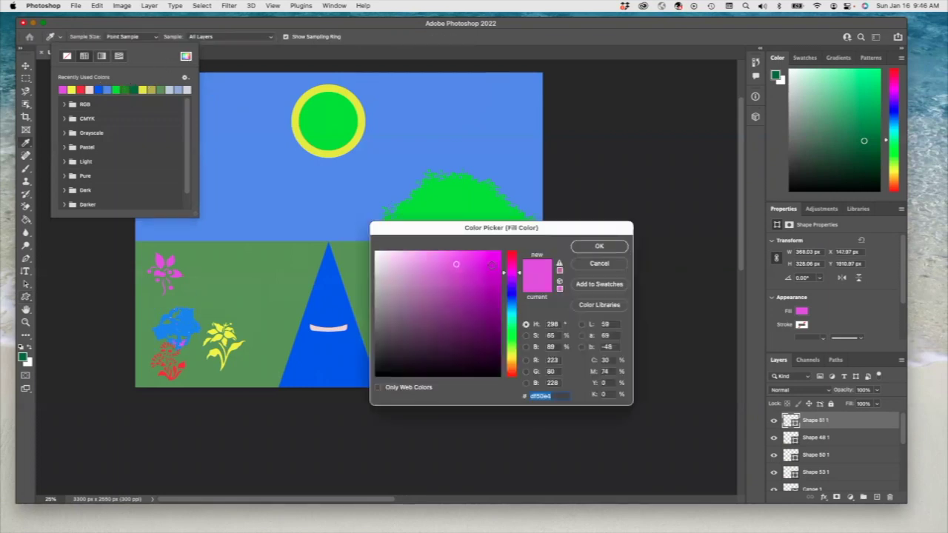
click(491, 258)
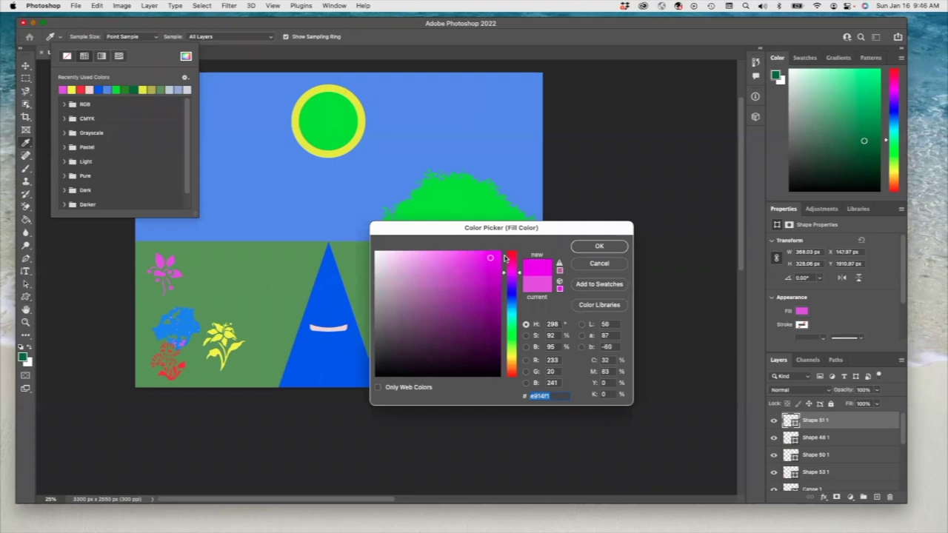
click(596, 248)
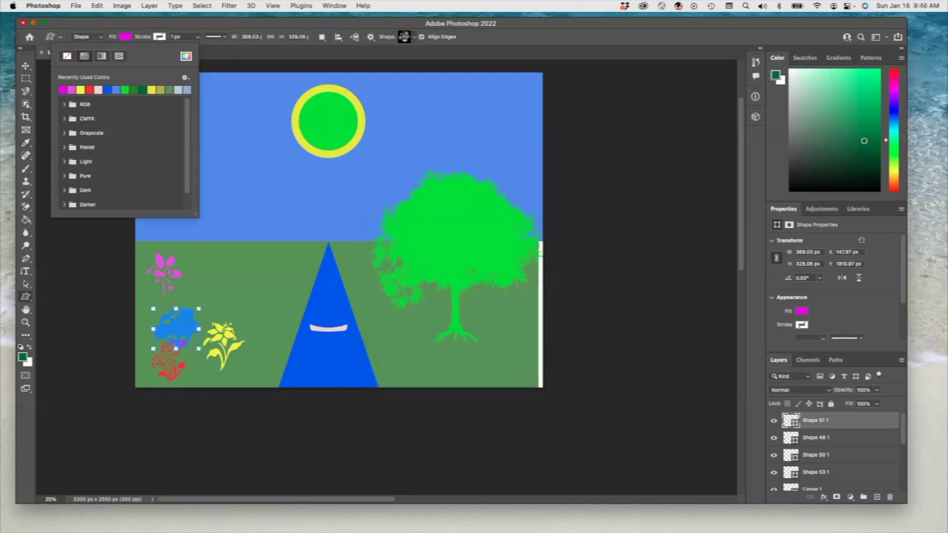
key(Return)
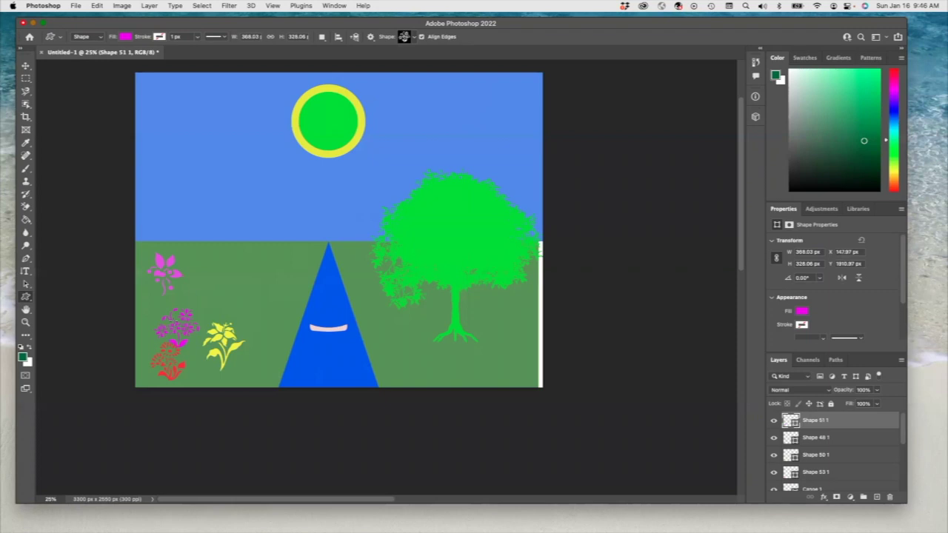
Step: Move the magenta flowers beside the yellow flower near the road
click(25, 66)
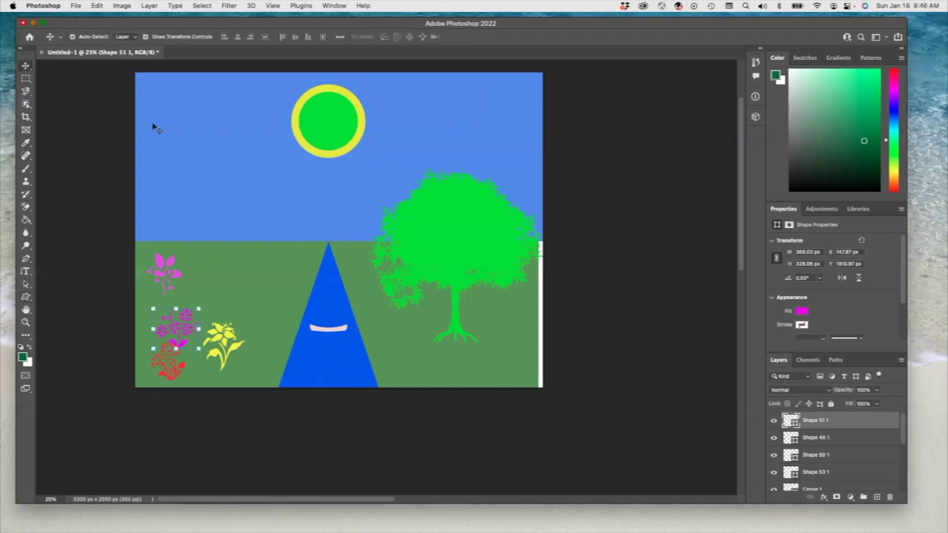
drag(170, 318, 256, 363)
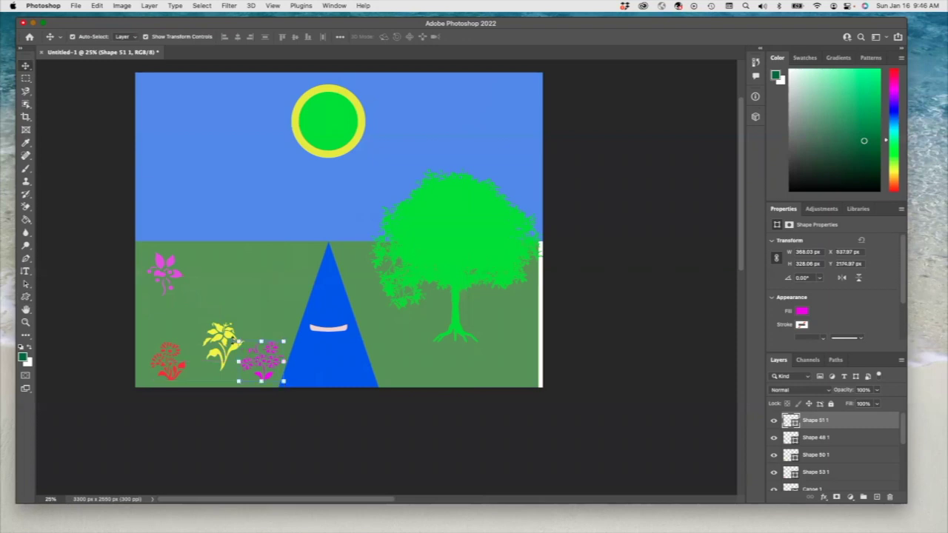
key(super+t)
click(799, 443)
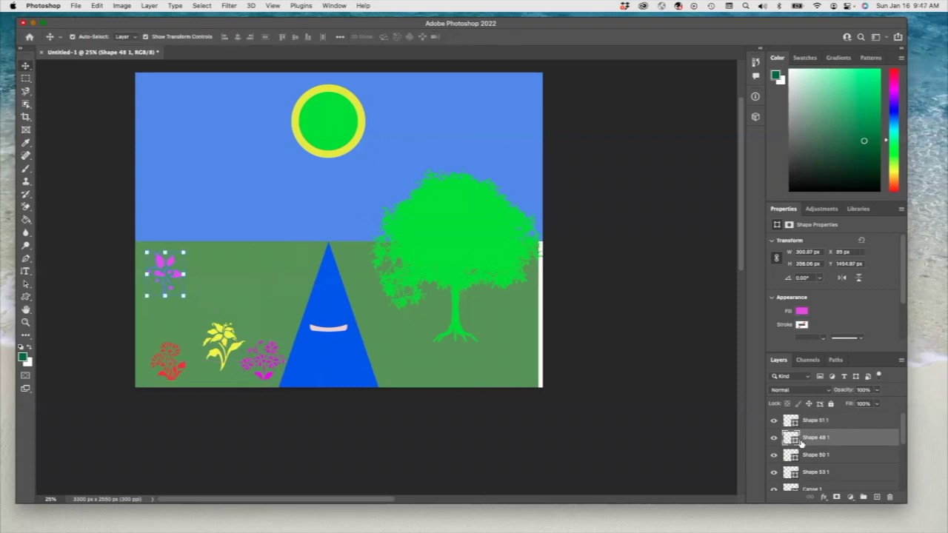
Step: Nudge the green Rectangle 2 ground down until it fills the canvas with no gap
mouse_move(178, 277)
mouse_down()
mouse_move(186, 298)
mouse_move(182, 271)
mouse_move(172, 276)
mouse_up()
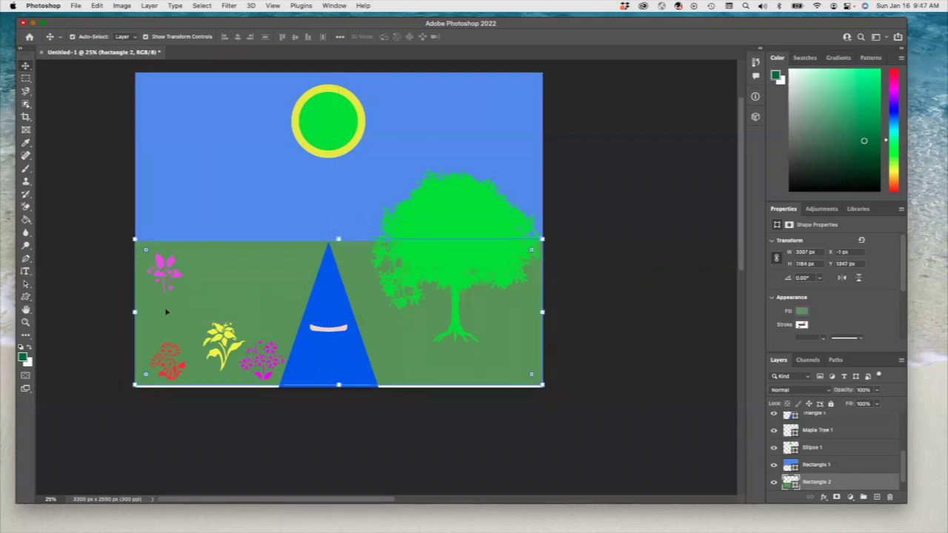
drag(215, 294, 217, 297)
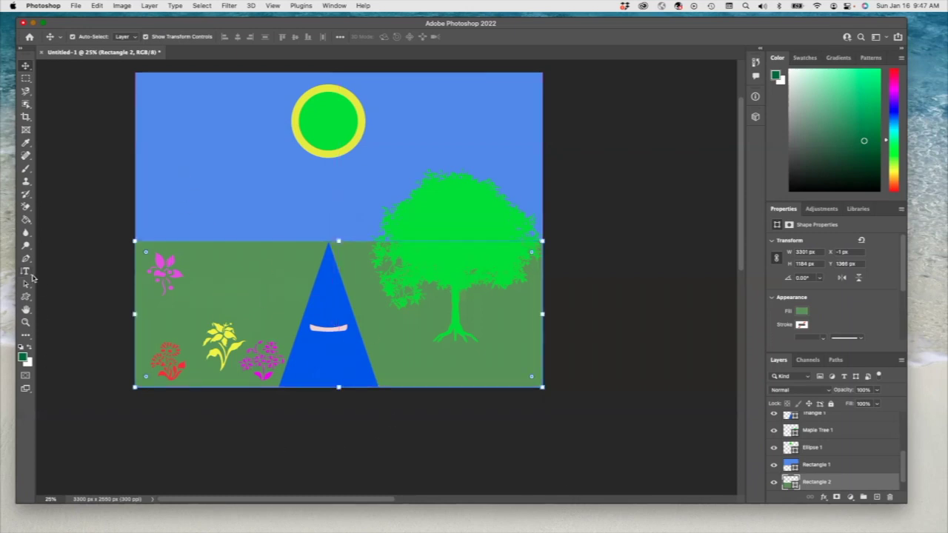
click(28, 273)
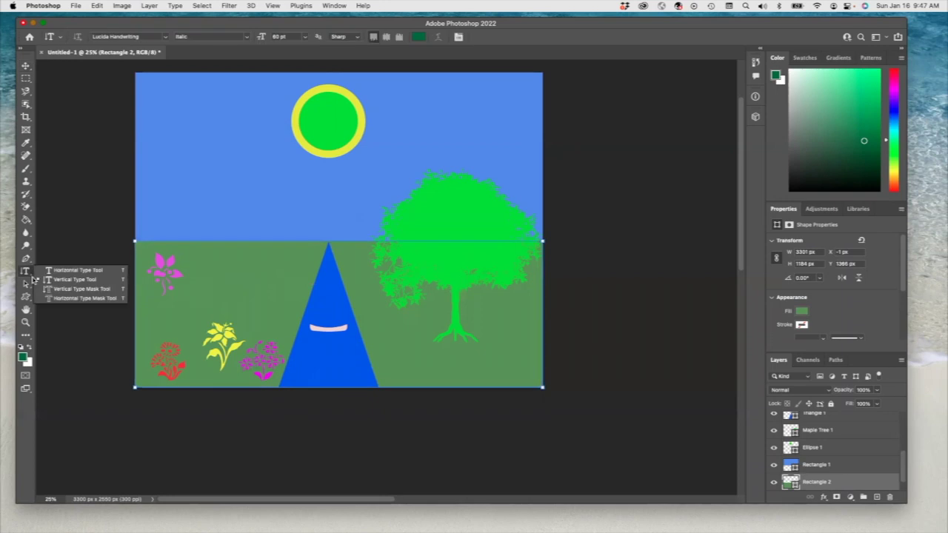
Step: Start a text layer in the upper-left sky and set the text colour to pale teal
click(95, 272)
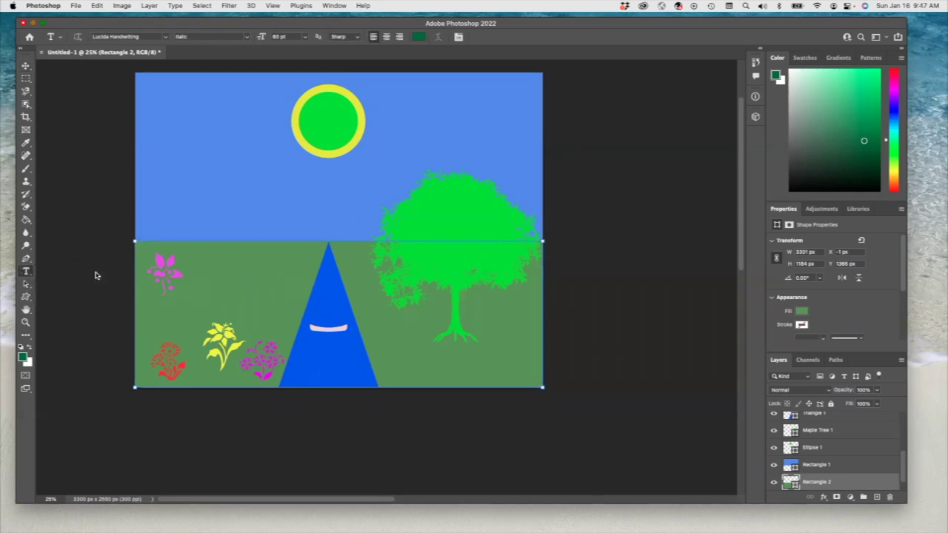
click(154, 123)
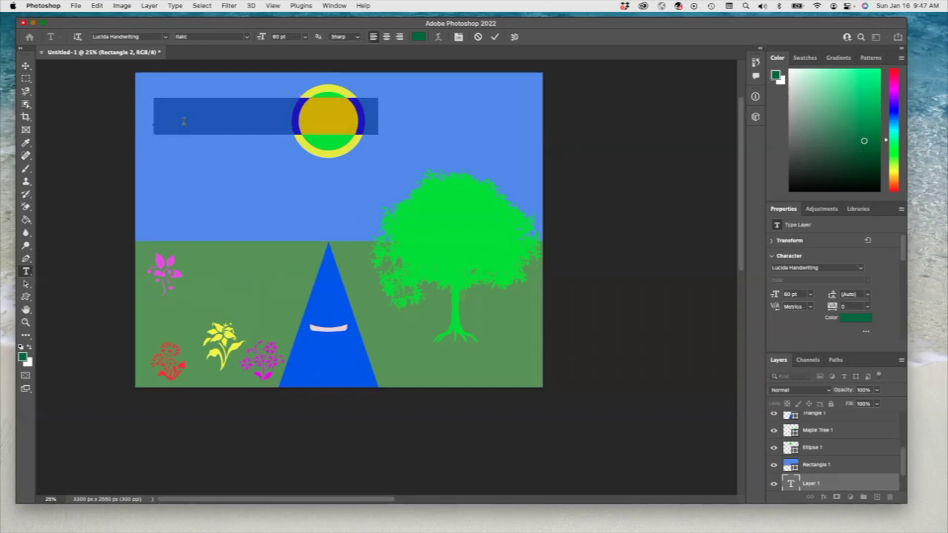
key(BackSpace)
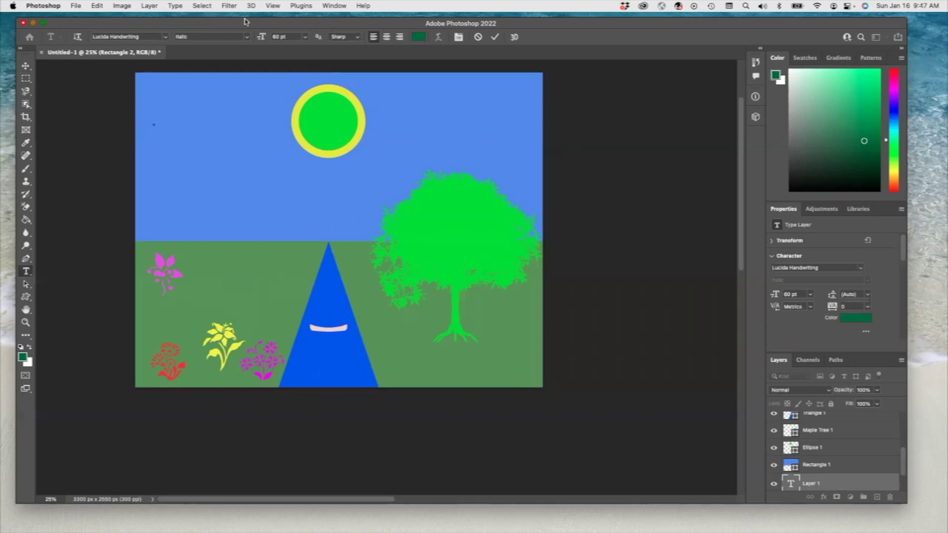
click(419, 36)
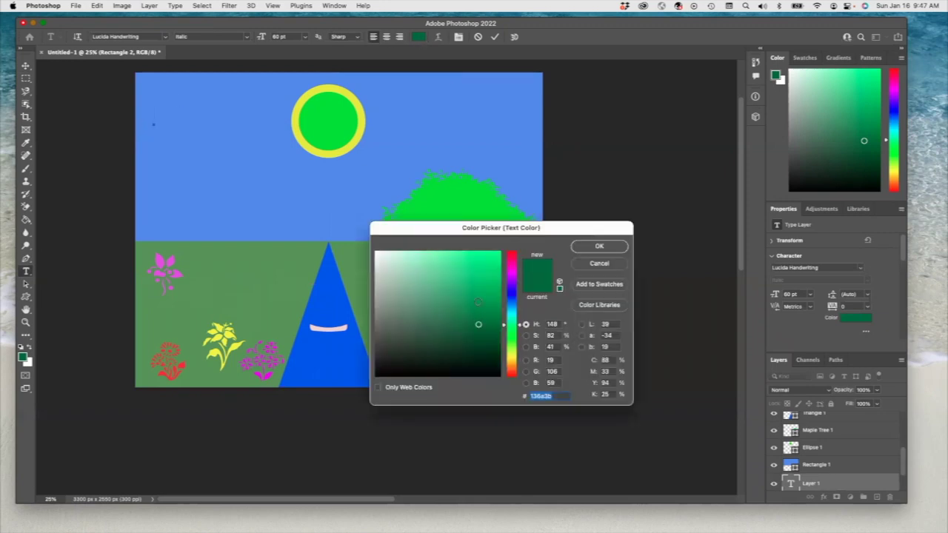
click(511, 317)
click(400, 263)
click(599, 246)
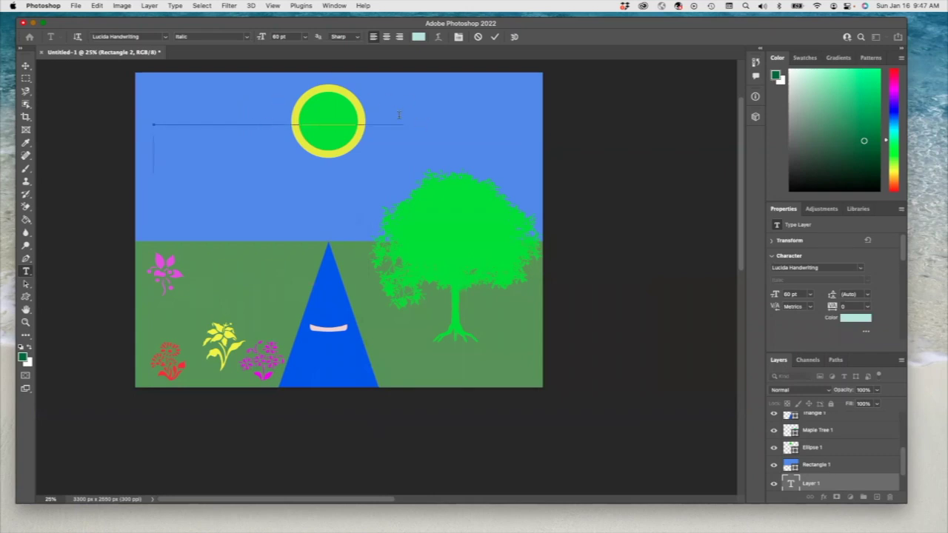
Step: Recolour the Good Morning text near-white and move its layer up the stack
drag(405, 117, 153, 118)
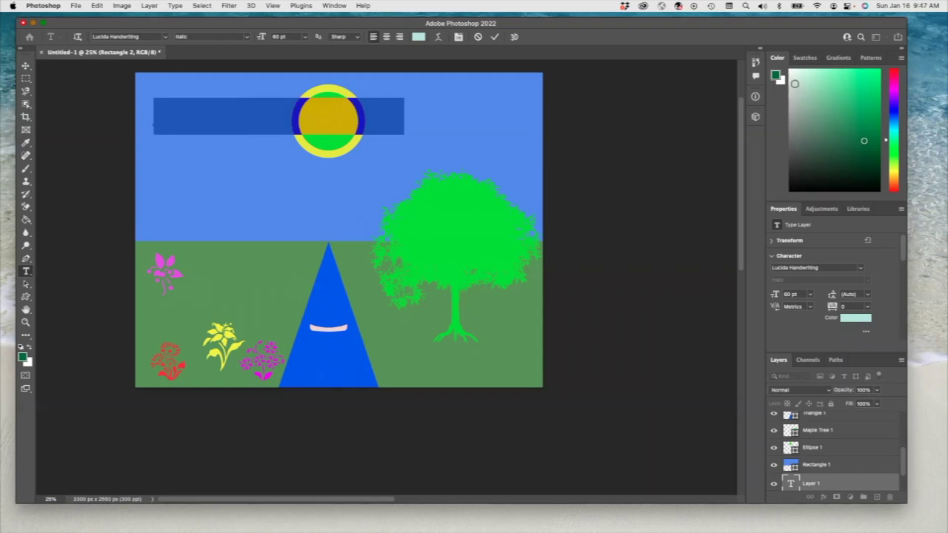
click(793, 82)
drag(818, 483, 791, 418)
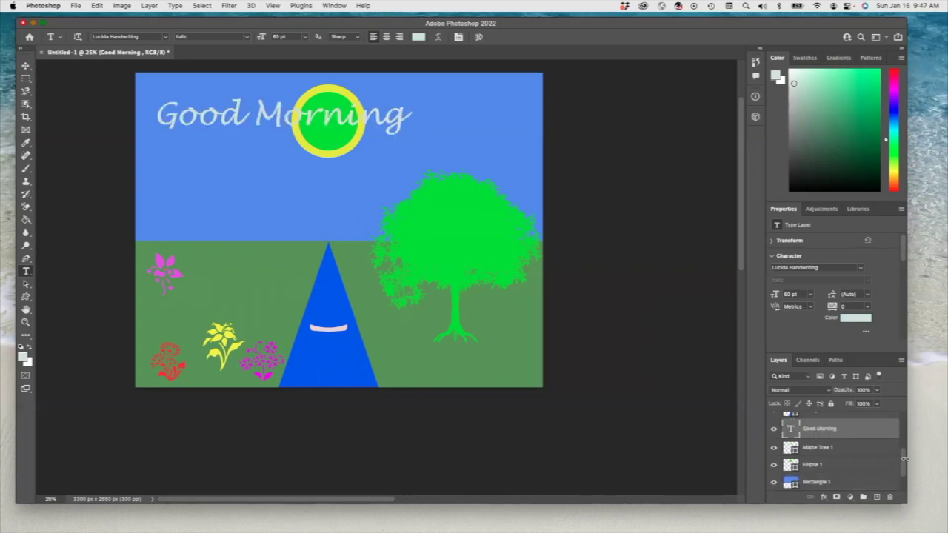
Step: Drag the Good Morning layer to the top of the Layers panel
mouse_move(904, 460)
mouse_down()
mouse_move(910, 502)
mouse_move(897, 461)
mouse_up()
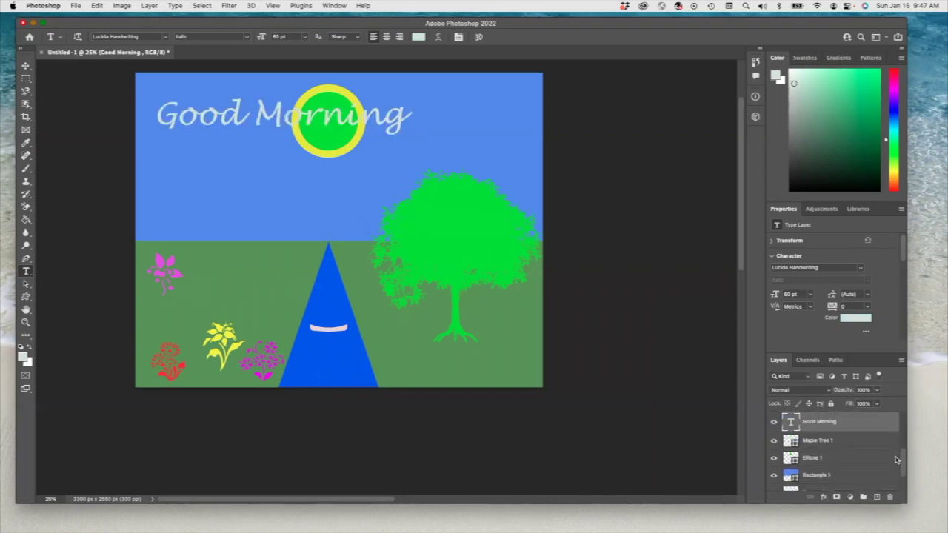
scroll(843, 441, up, 2)
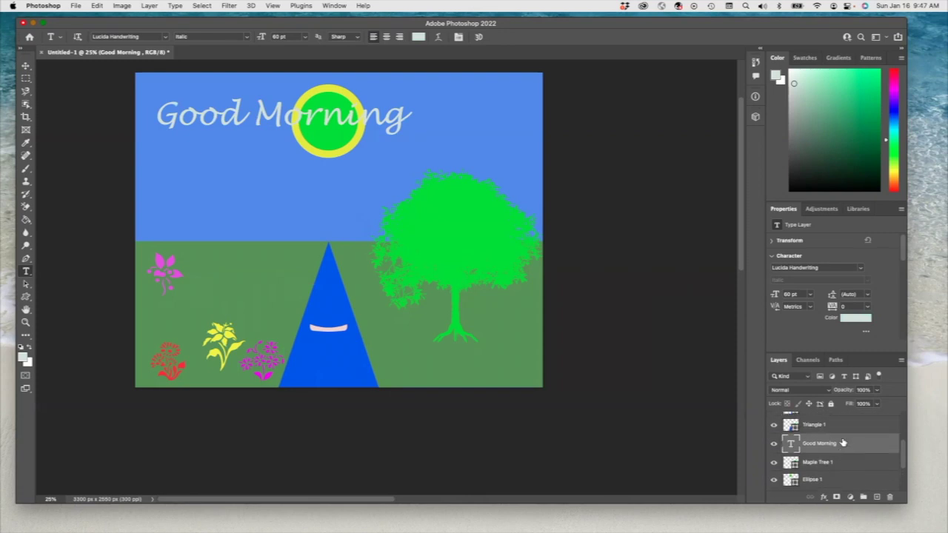
drag(839, 449, 817, 423)
Step: Lower the Good Morning text into the left sky and scale it to about 80% (47.9 pt)
click(225, 120)
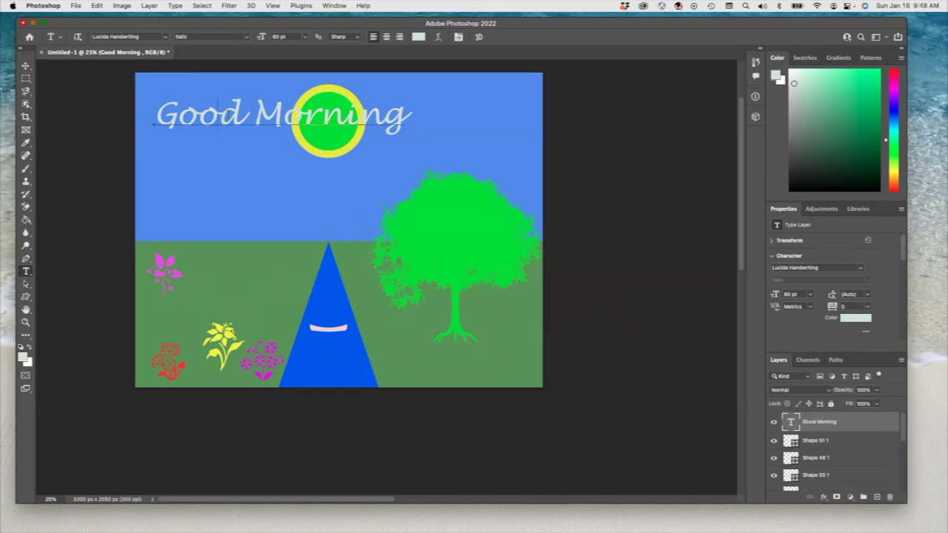
click(26, 66)
drag(203, 97, 198, 170)
drag(387, 168, 332, 172)
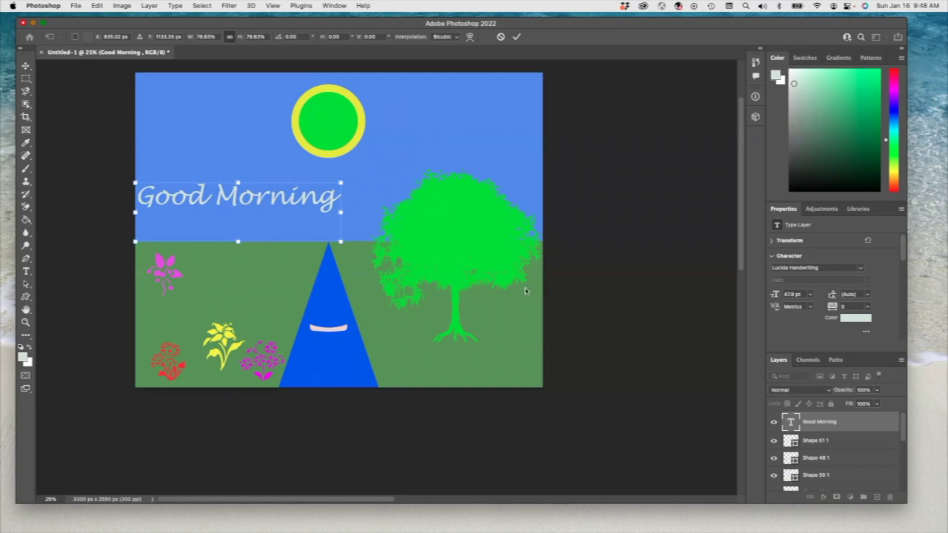
click(595, 126)
click(593, 161)
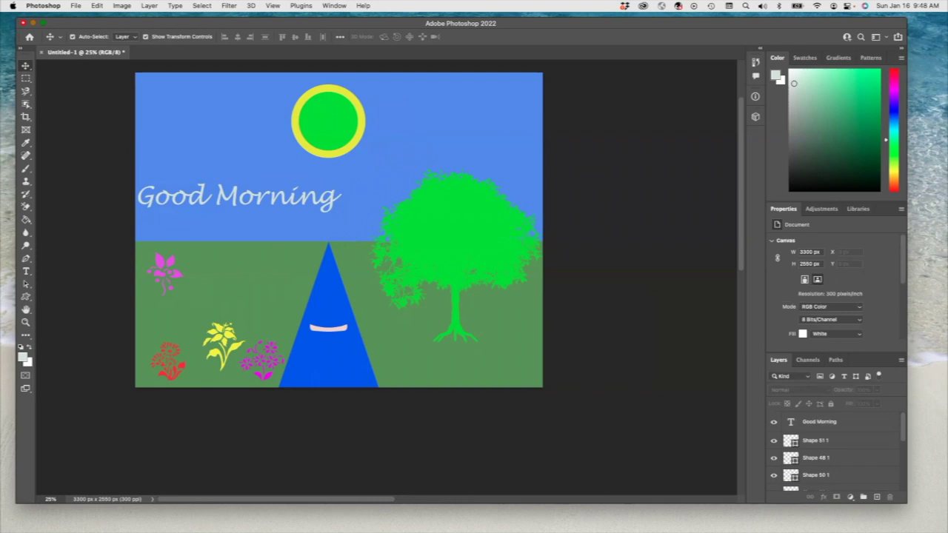
Step: Save As to this computer as 'Exercise 7 Shapes' in Photoshop Exercises, Photoshop format
click(76, 6)
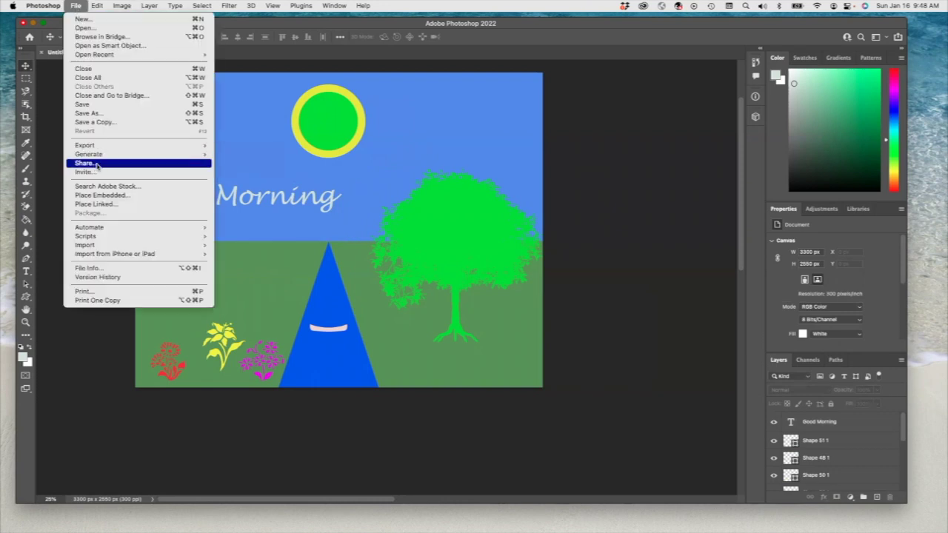
click(98, 113)
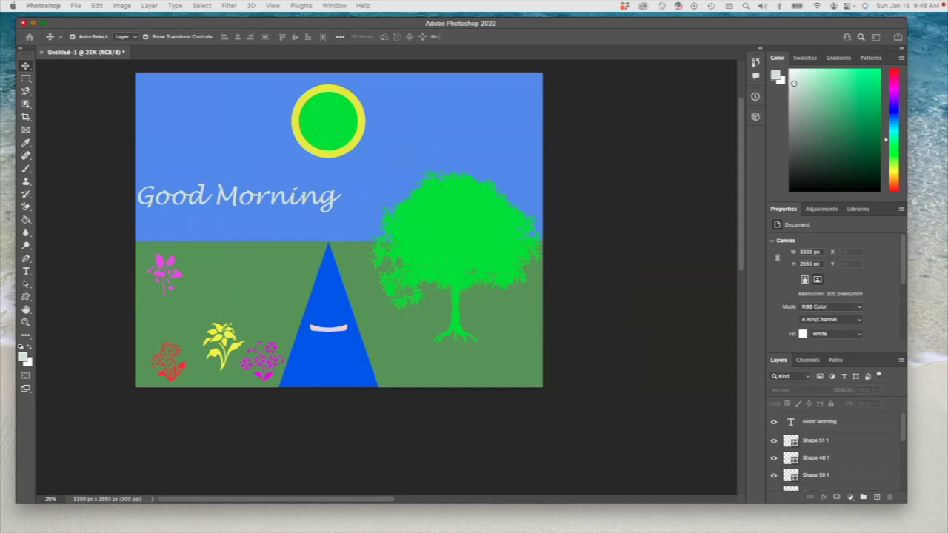
key(super+s)
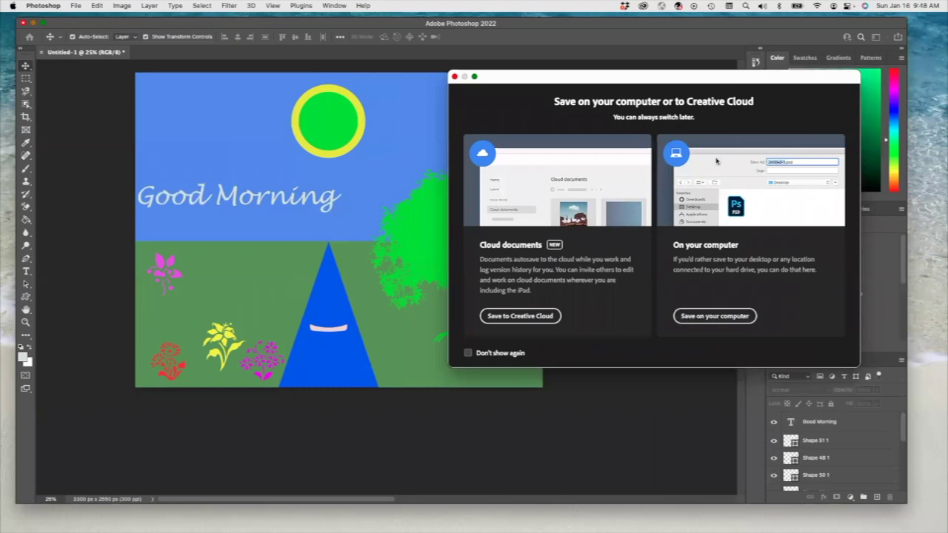
click(709, 317)
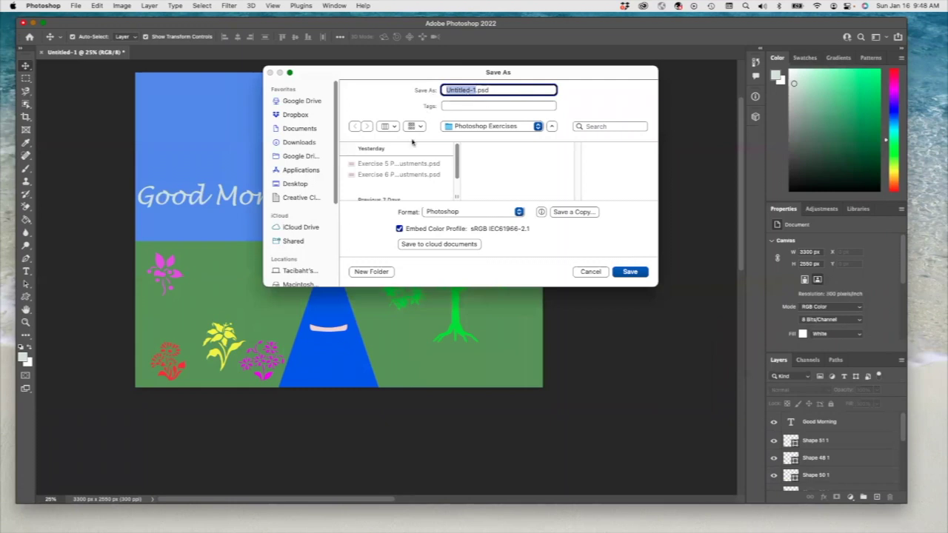
key(super+v)
drag(474, 86, 560, 87)
text(7 Shapes)
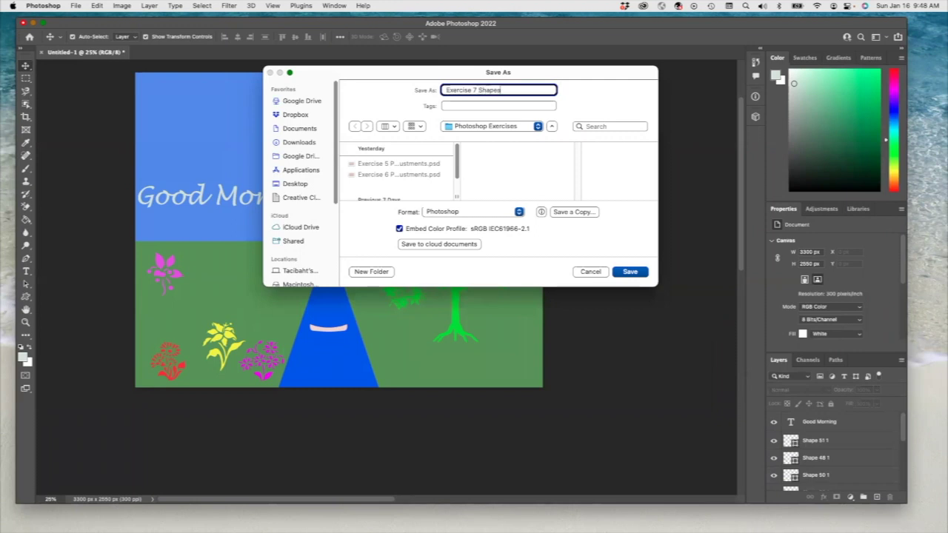